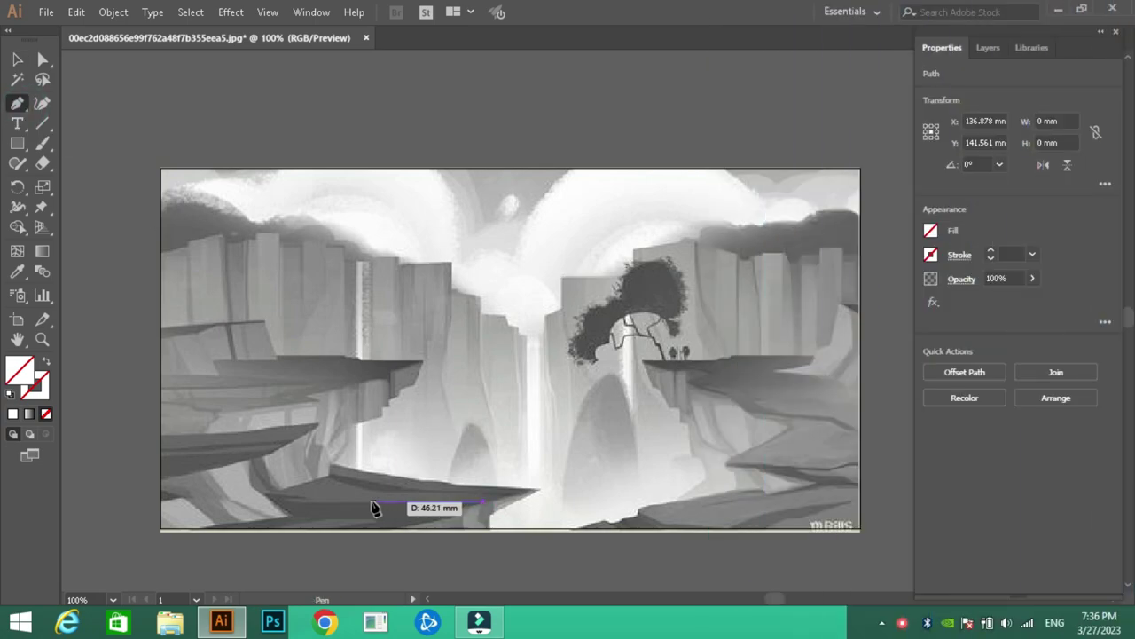
Place the next anchor point along the bottom-left rock ledge outline
left_click(291, 502)
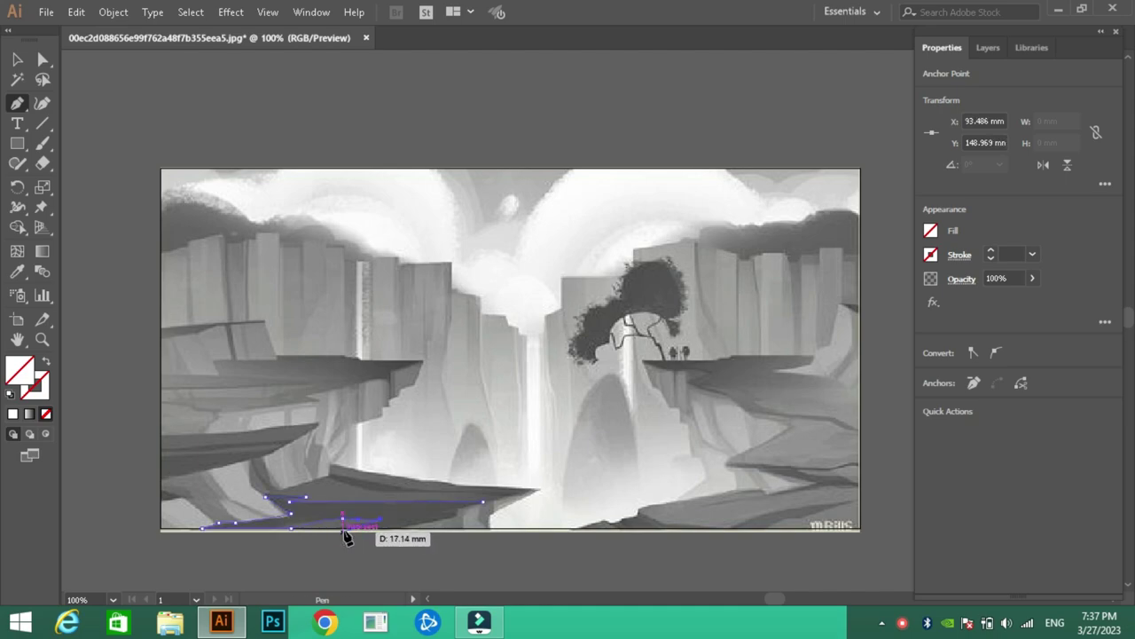
Finish the bottom ledge outline and fill it dark brown (#260E08)
left_click(458, 513)
double_click(19, 369)
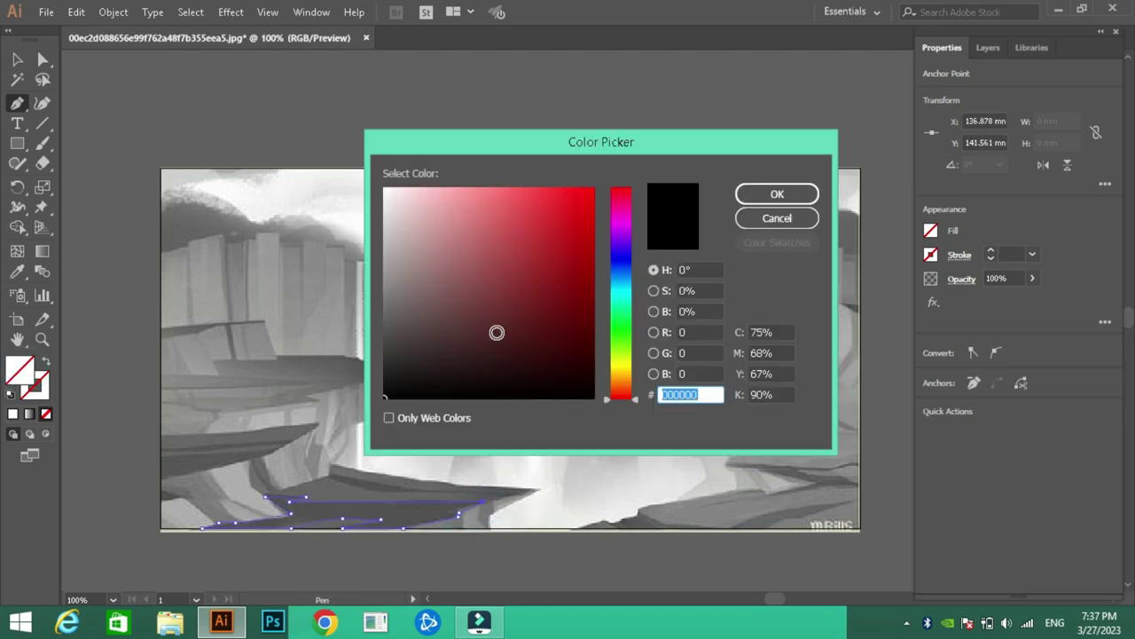
left_click(488, 312)
left_click_drag(620, 398, 621, 394)
left_click(535, 337)
left_click(777, 193)
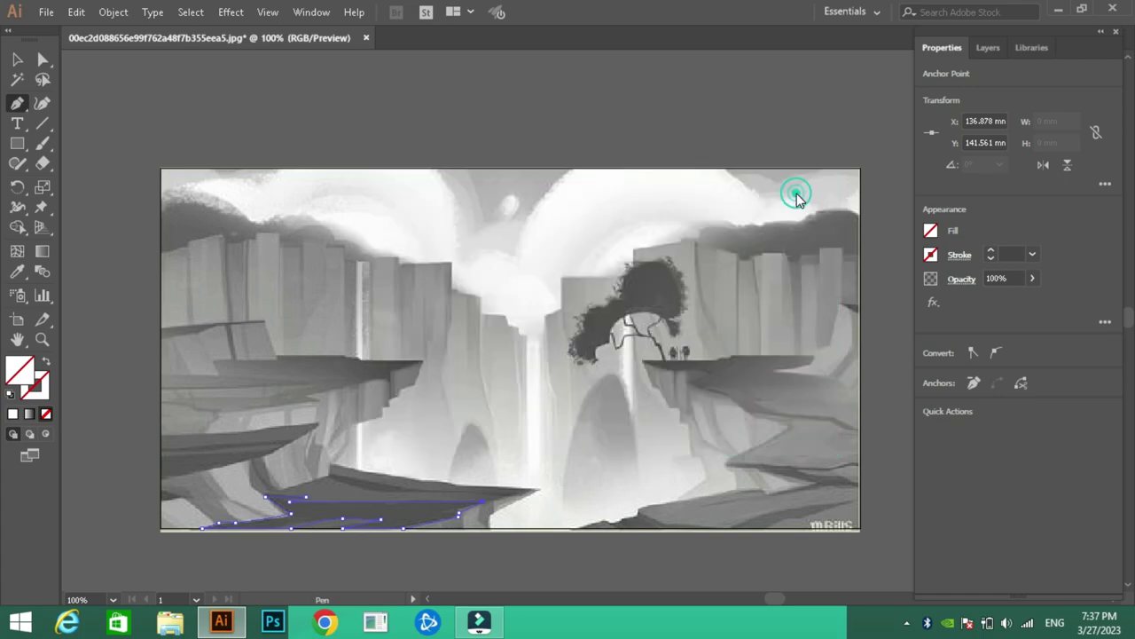
Pen-trace the left ledge edge and give it the same dark brown fill
left_click(172, 96, "ctrl")
key("p")
mouse_move(515, 495)
left_mouse_down()
mouse_move(376, 499)
mouse_move(329, 479)
mouse_move(515, 513)
left_mouse_up()
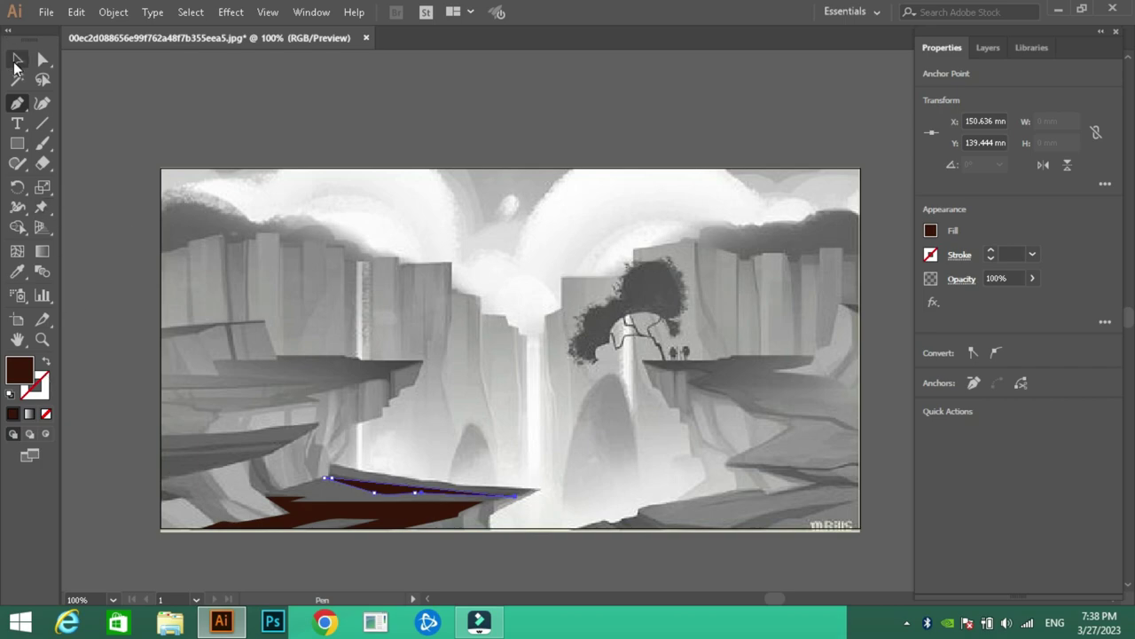
left_click(17, 59)
left_click(988, 47)
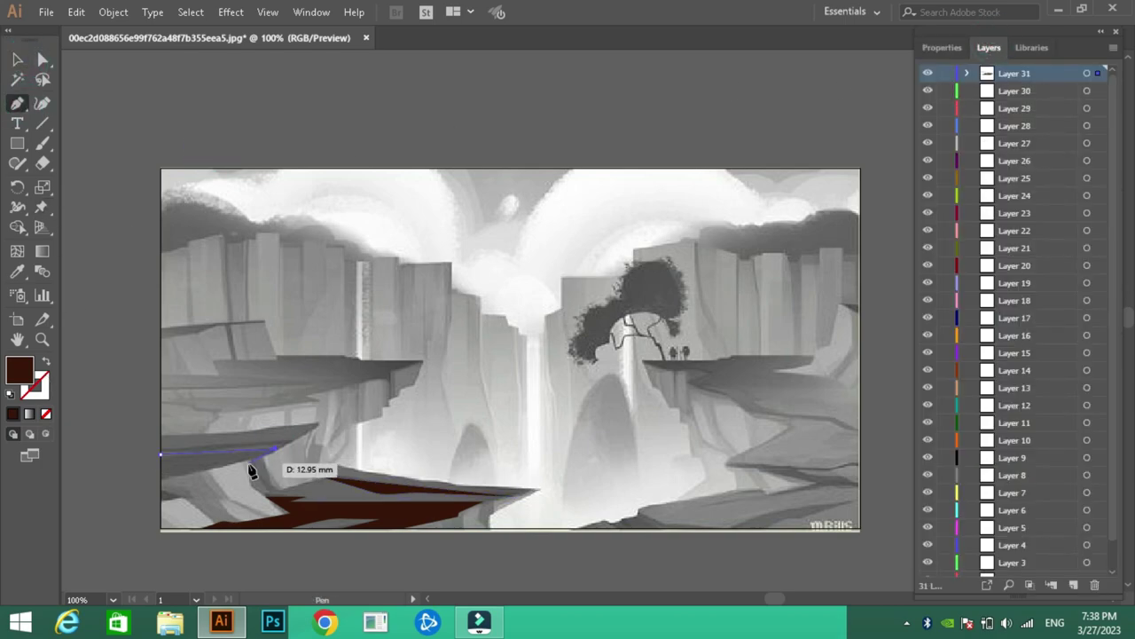
double_click(14, 364)
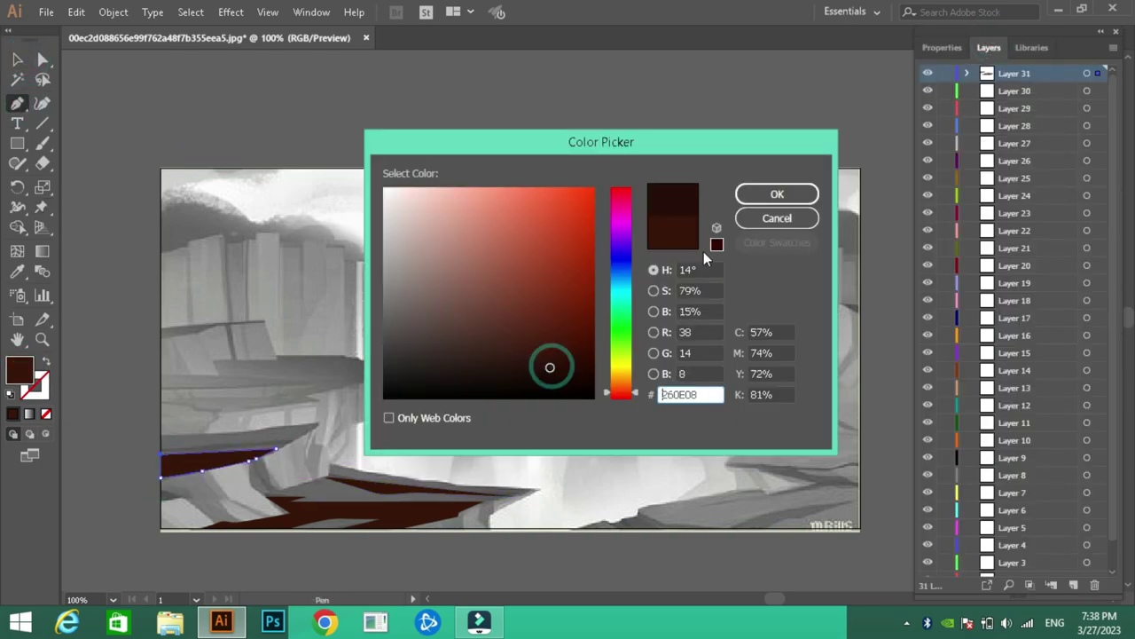
key("Escape")
key("v")
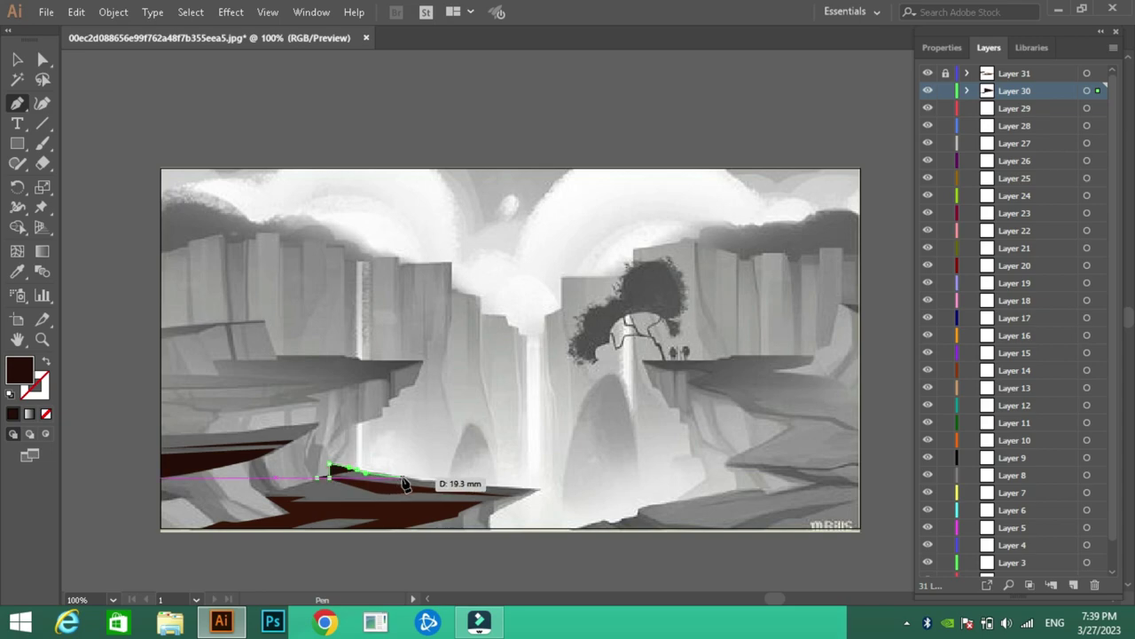
Trace the front ledge surface outline with no fill
left_click(494, 503)
left_click(457, 513)
key("/")
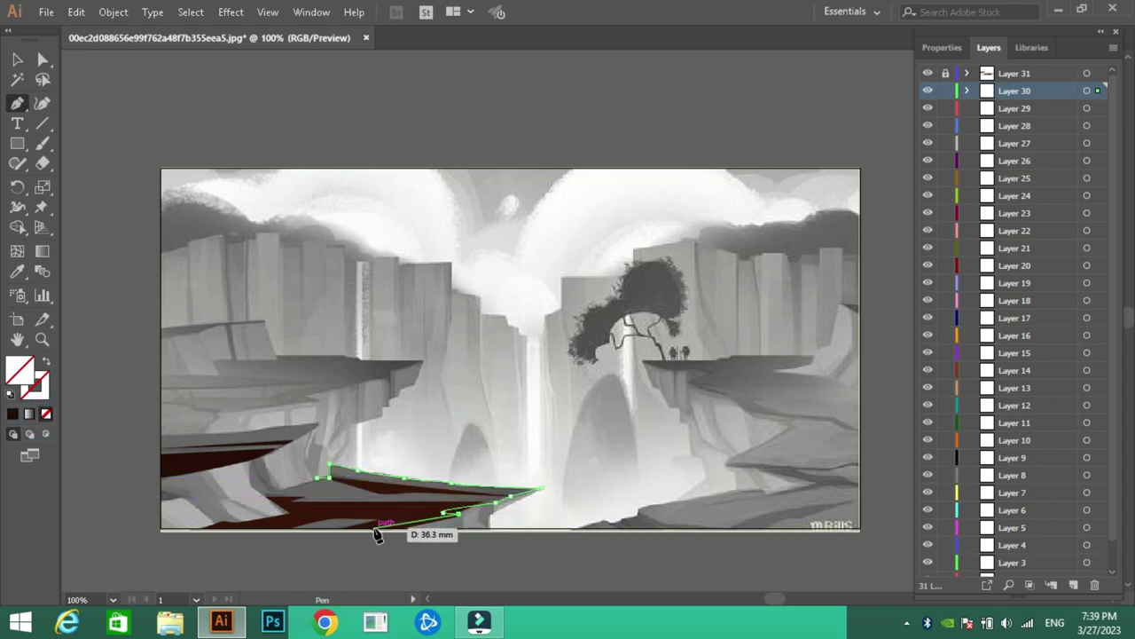
left_click(375, 529)
left_click(348, 529)
left_click(273, 528)
left_click(298, 512)
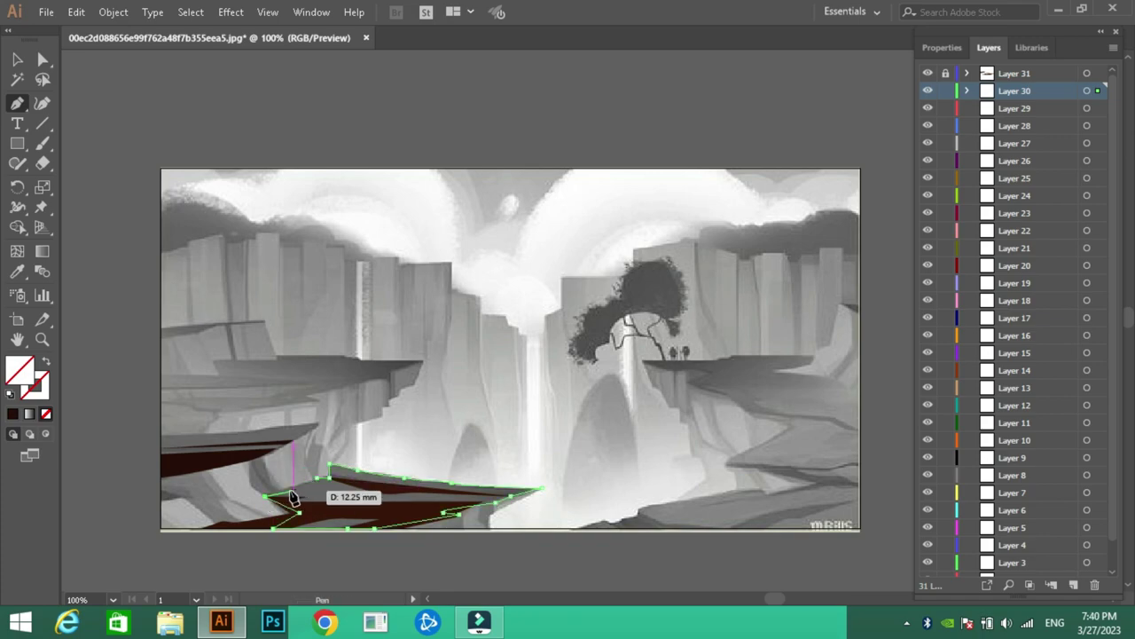
At 200% zoom, close the front ledge outline and fill it lighter brown
left_click(112, 599)
left_click(143, 348)
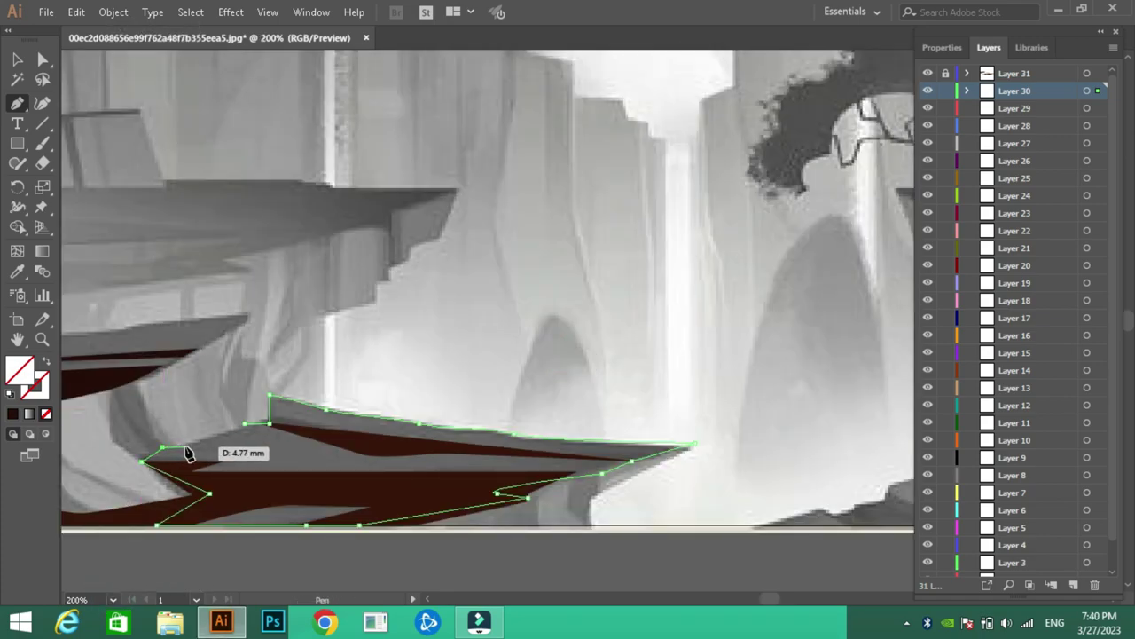
left_click(163, 446)
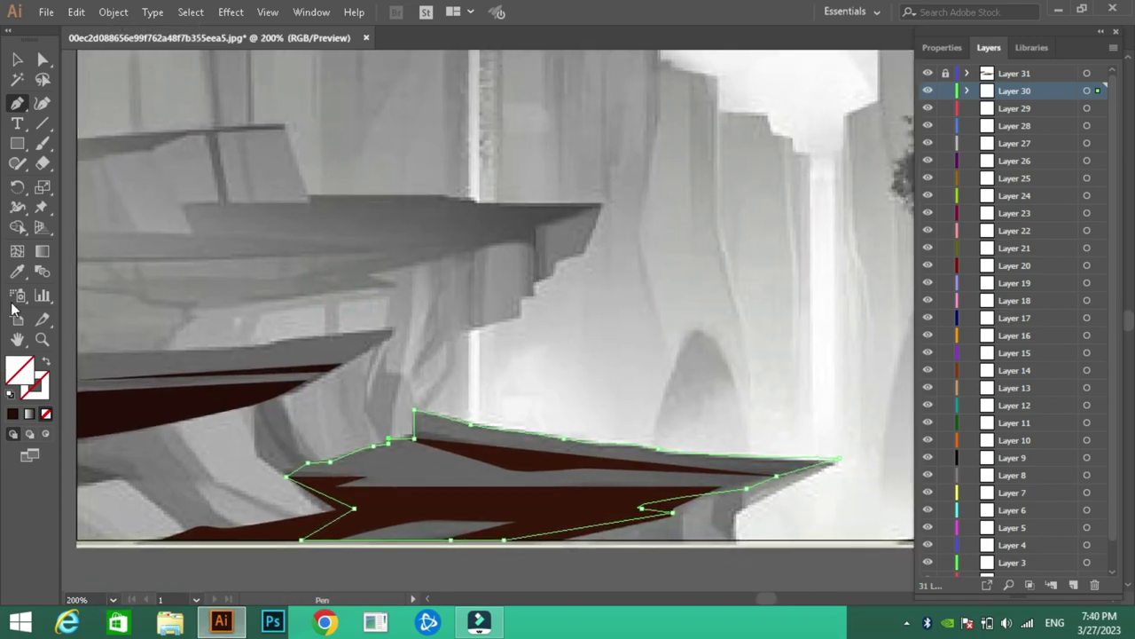
key("i")
double_click(20, 369)
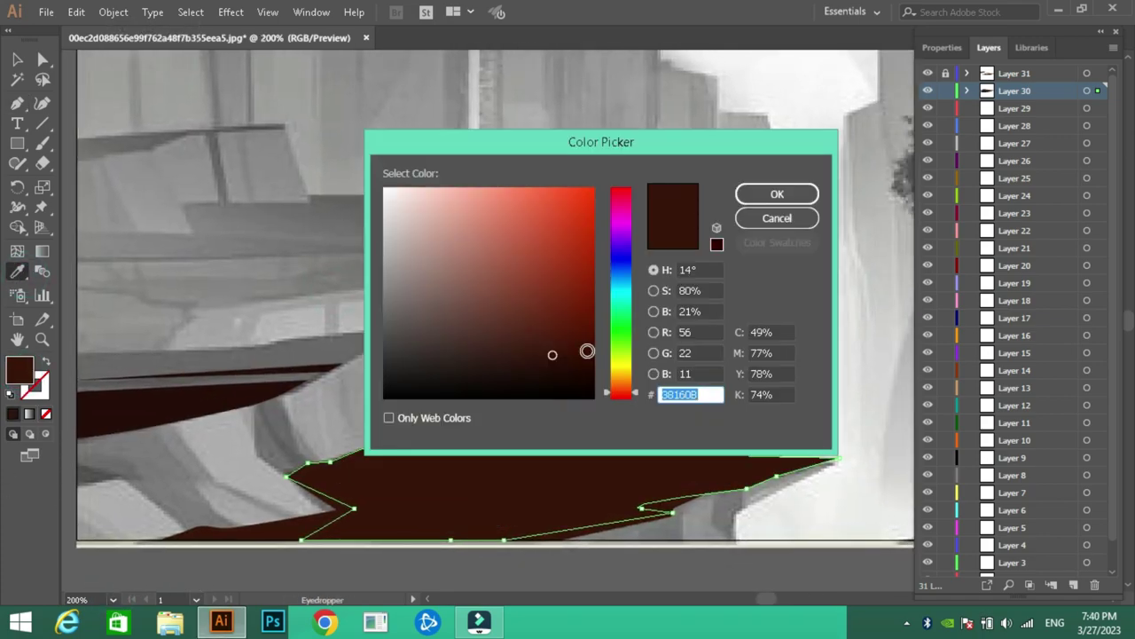
left_click(545, 329)
left_click(777, 193)
Trace the curving left cliff edge and fill it with brown
key("p")
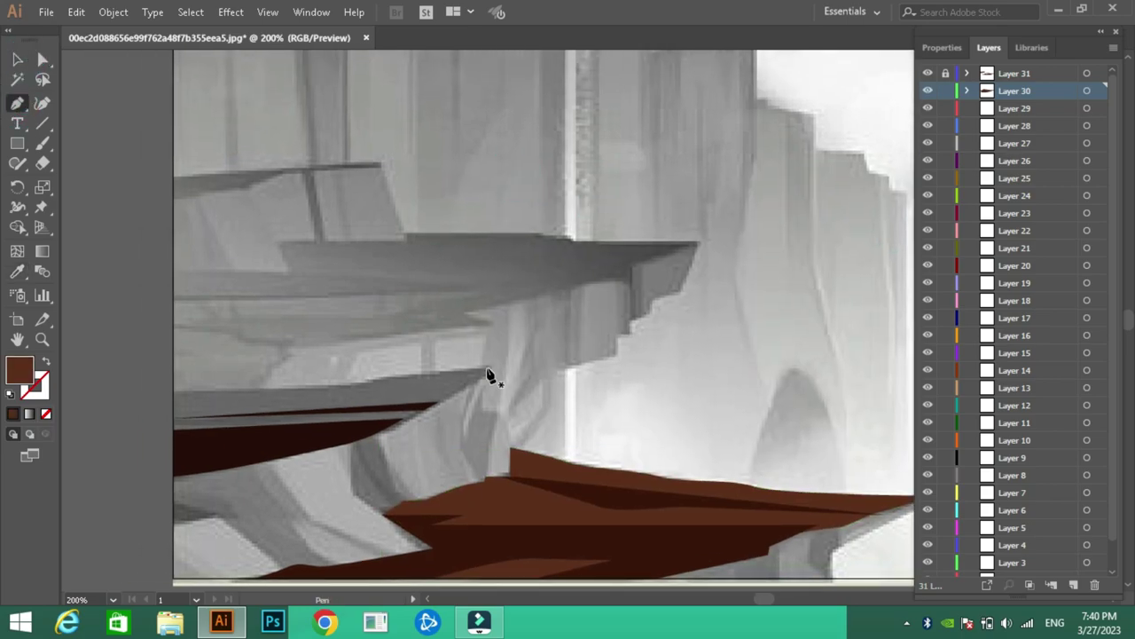
left_click(173, 452)
left_click(173, 391)
key("/")
left_click_drag(354, 382, 368, 381)
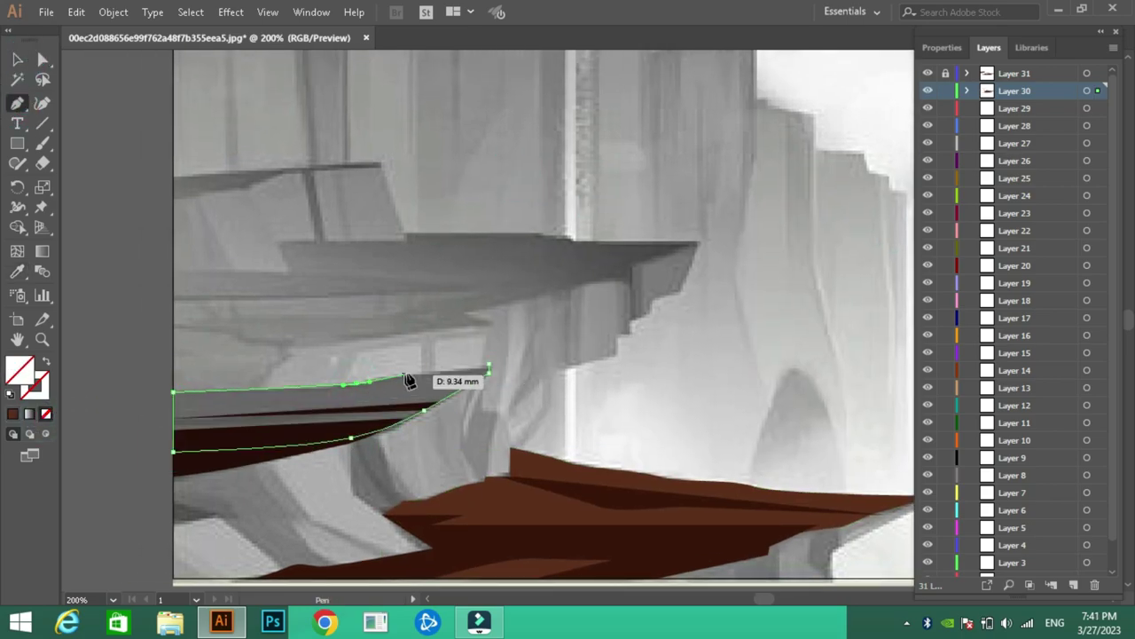
left_click(487, 368)
key("i")
left_click(514, 534)
double_click(19, 369)
left_click(777, 194)
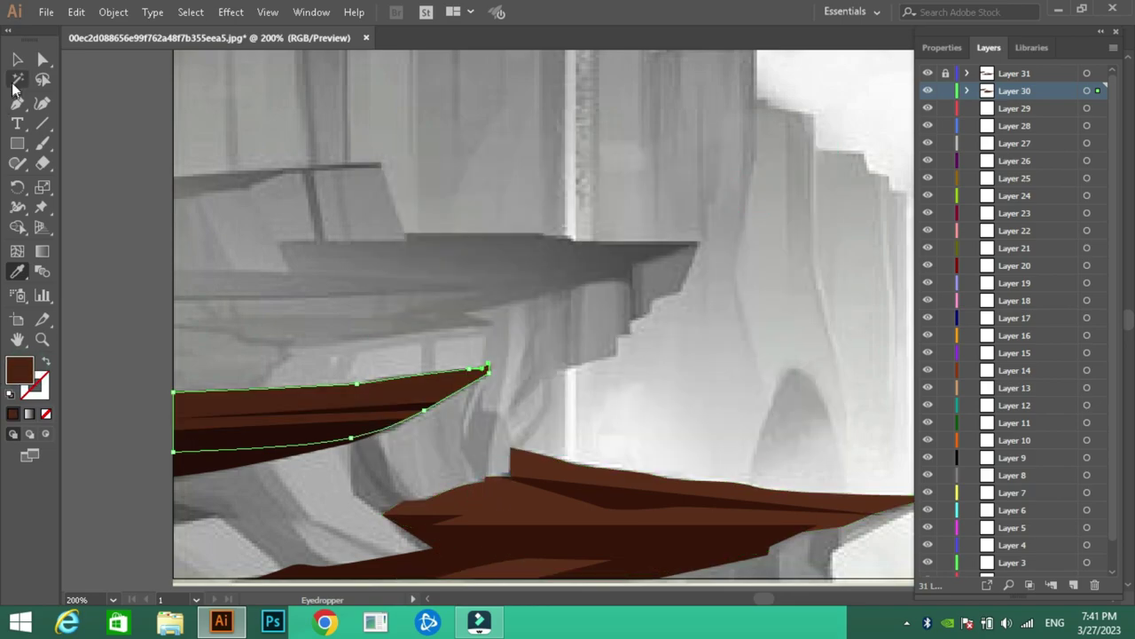
Lock Layer 30 and make Layer 29 the working layer
left_click(946, 91)
left_click(968, 106)
scroll(532, 104, "down", 2)
left_click(20, 105)
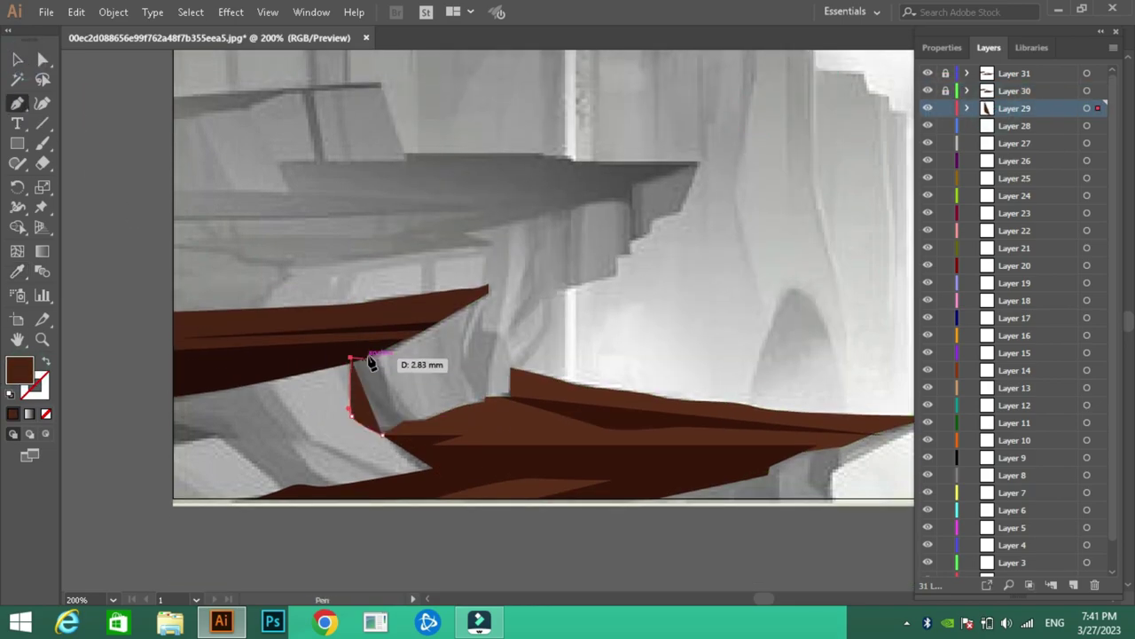
Close the left rock face outline and apply the sampled brown gradient
left_click(393, 399)
left_click(46, 413)
double_click(17, 271)
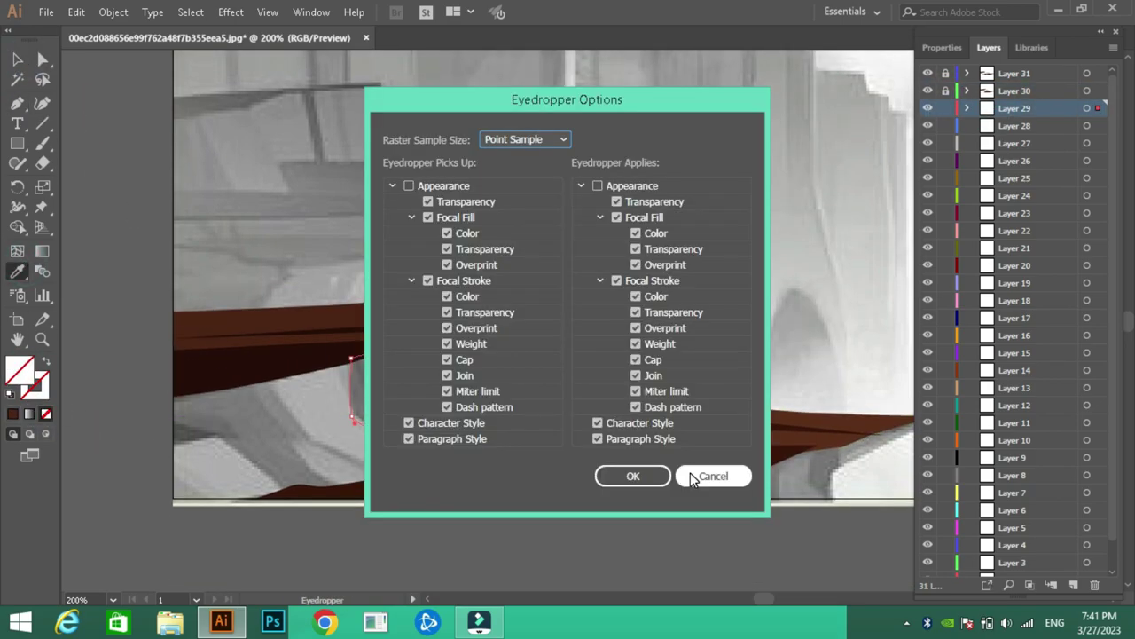
left_click(713, 476)
left_click(17, 60)
left_click(29, 414)
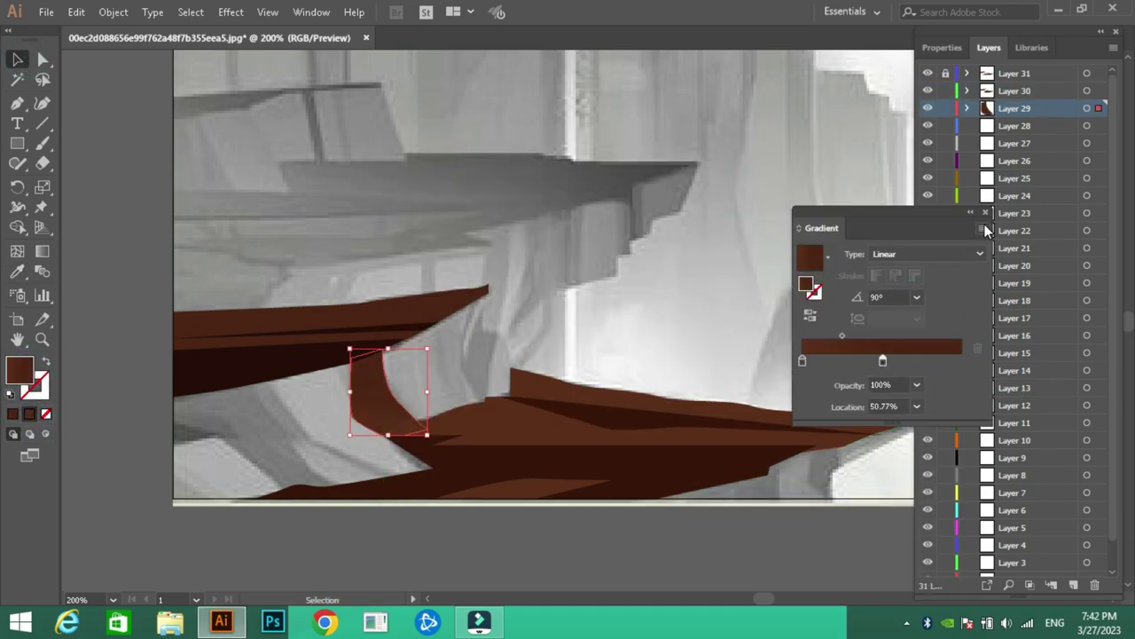
left_click(984, 212)
Lock Layer 29, then on Layer 28 draw a freehand brown shape over the left rock
left_click(945, 108)
left_click(1014, 125)
key("p")
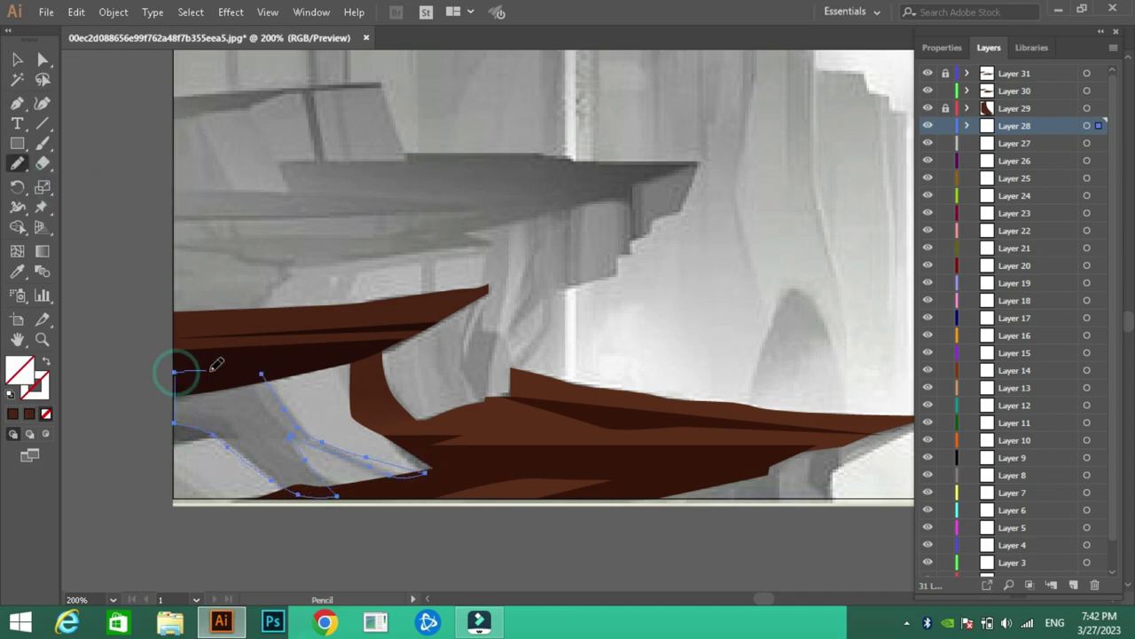
left_click_drag(216, 364, 175, 373)
left_click(17, 60)
double_click(20, 370)
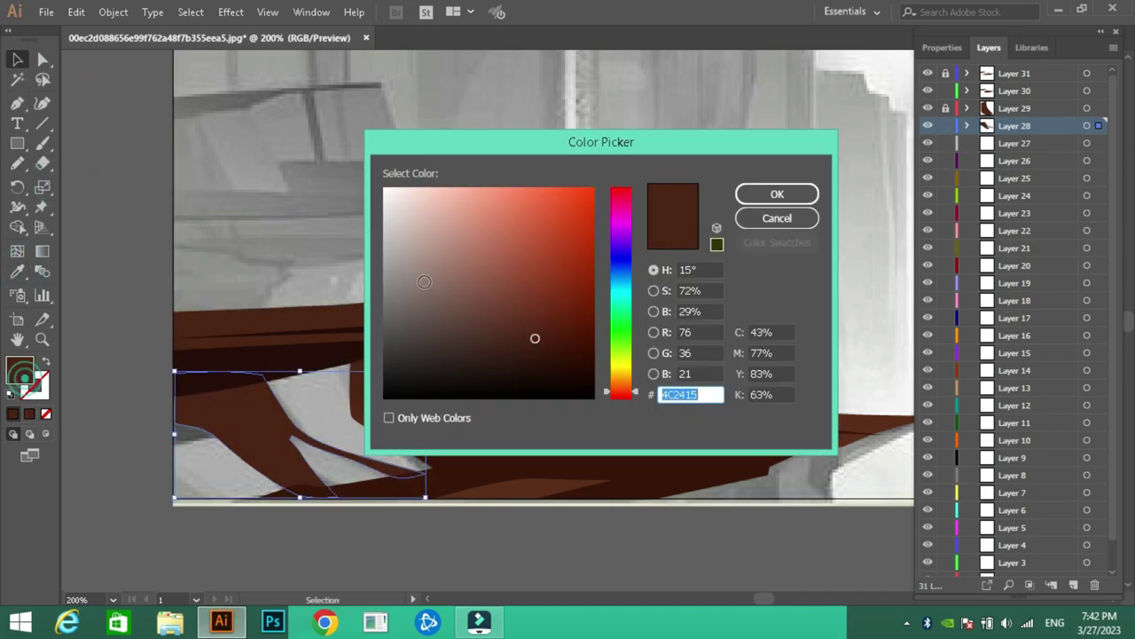
left_click(748, 195)
Lock Layer 28, then on Layer 27 outline the lower brown rock area
left_click(945, 125)
left_click(1014, 143)
key("p")
left_click(367, 353)
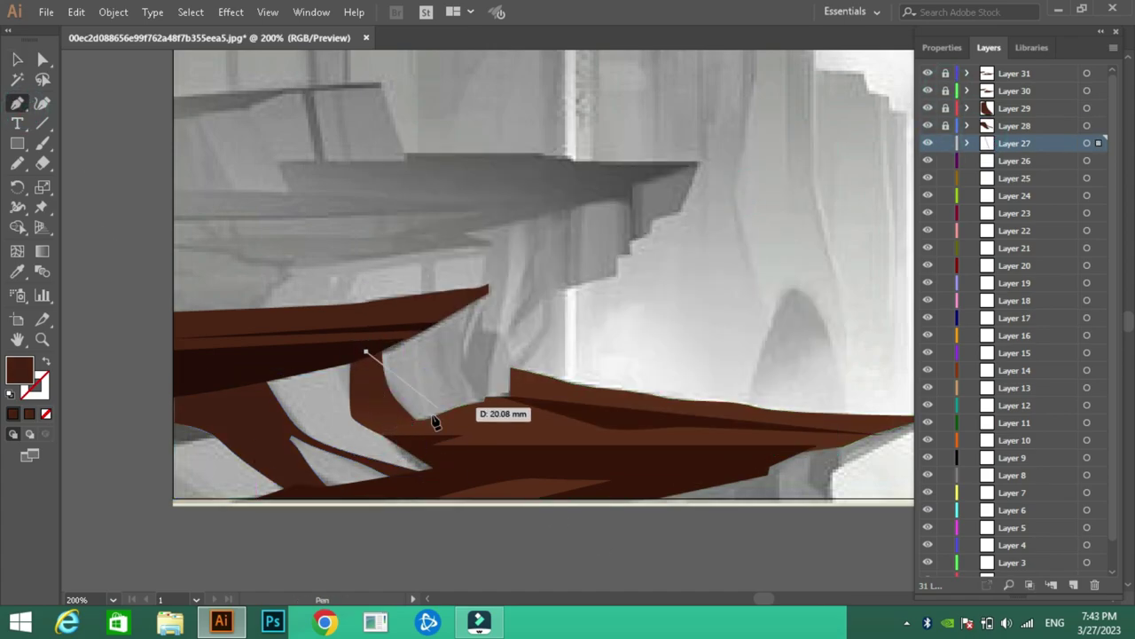
left_click(379, 415)
left_click(469, 471)
left_click(265, 498)
left_click(173, 392)
Close the lower rock outline and fill it with a lighter brown
key("i")
left_click(521, 414)
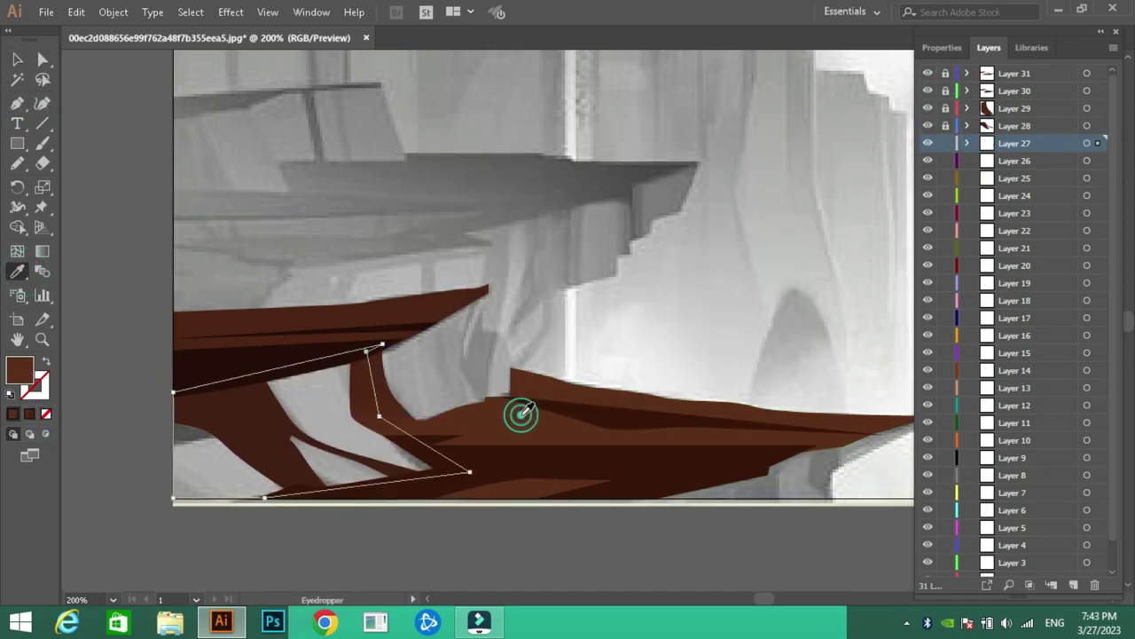
double_click(20, 370)
left_click(530, 300)
left_click(764, 195)
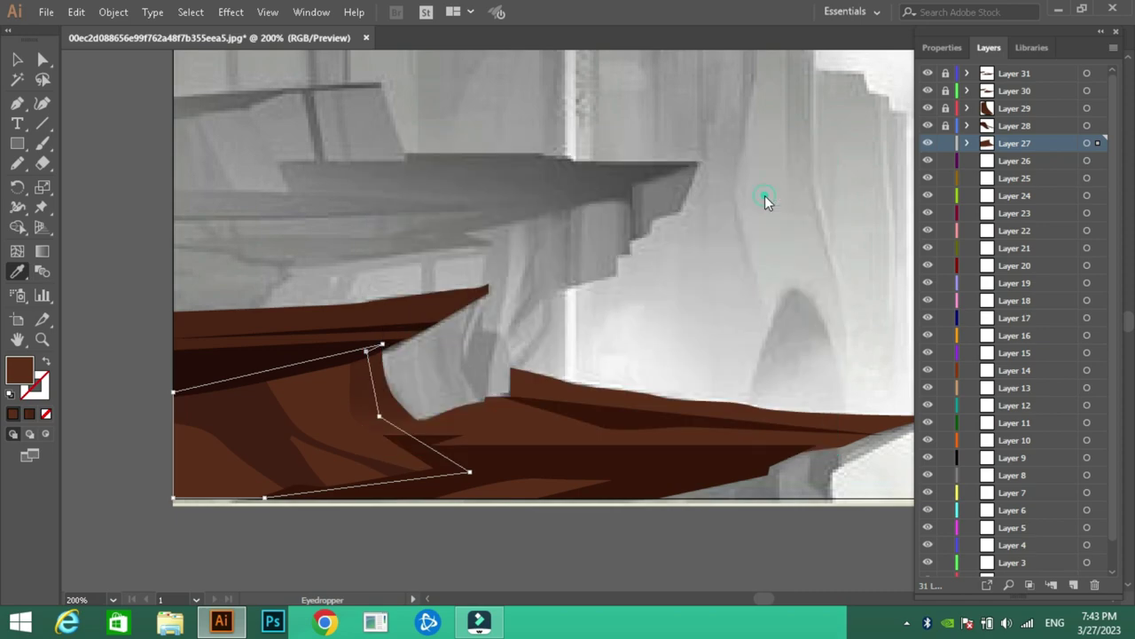
key("v")
Draw a gradient highlight on the left rock, adjust its left stop, and lock Layer 27
key("ctrl+shift+a")
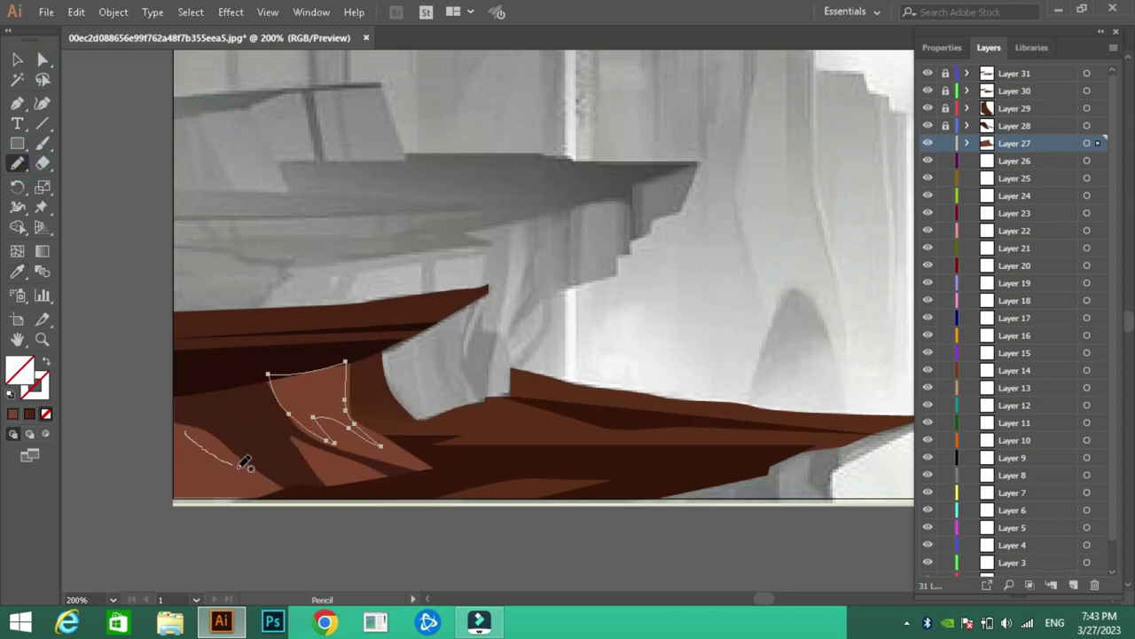
left_click_drag(169, 454, 174, 449)
key("i")
left_click(368, 393)
key("ctrl+F9")
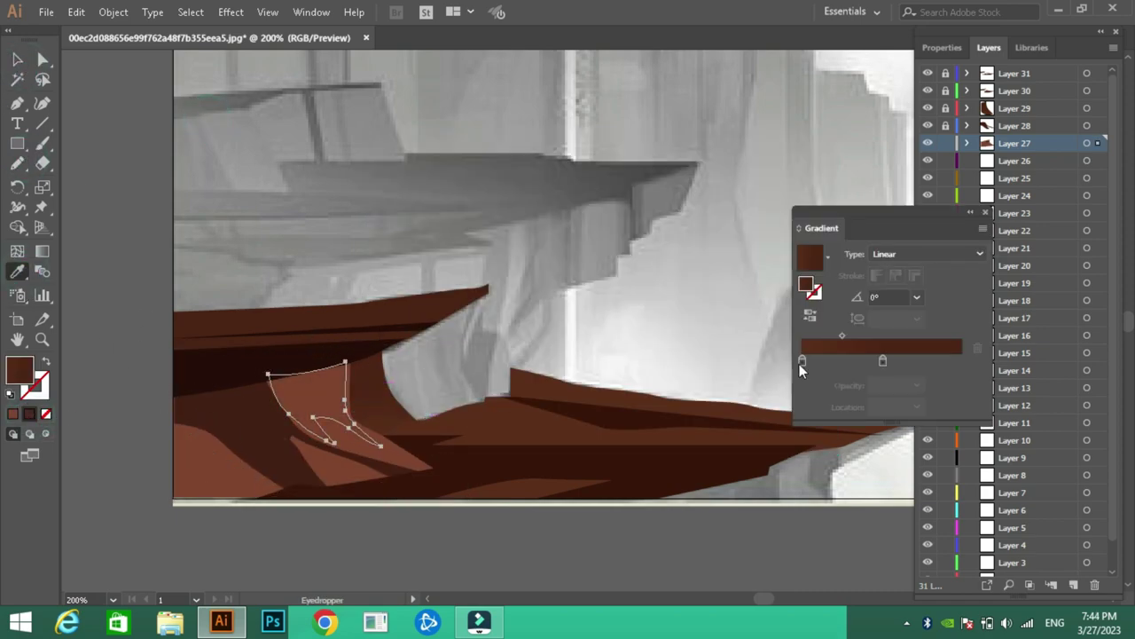
left_click(916, 383)
key("ctrl+F9")
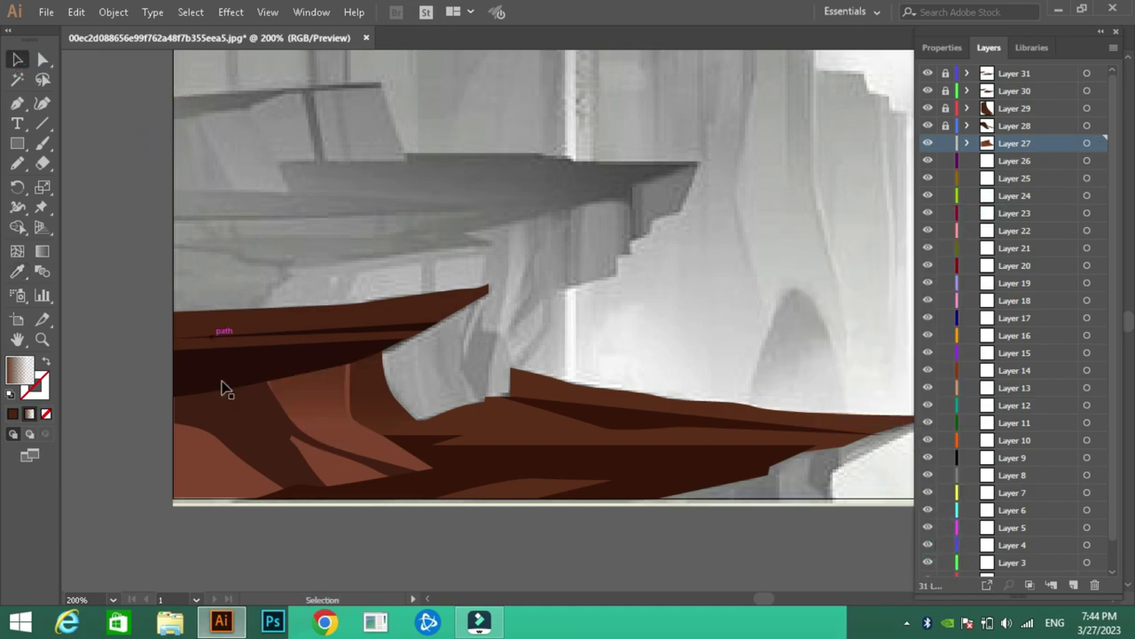
key("ctrl+shift+a")
left_click(962, 161)
Trace the rock face beside the ledge and fill it with the sampled gradient
scroll(669, 357, "right", 3)
key("p")
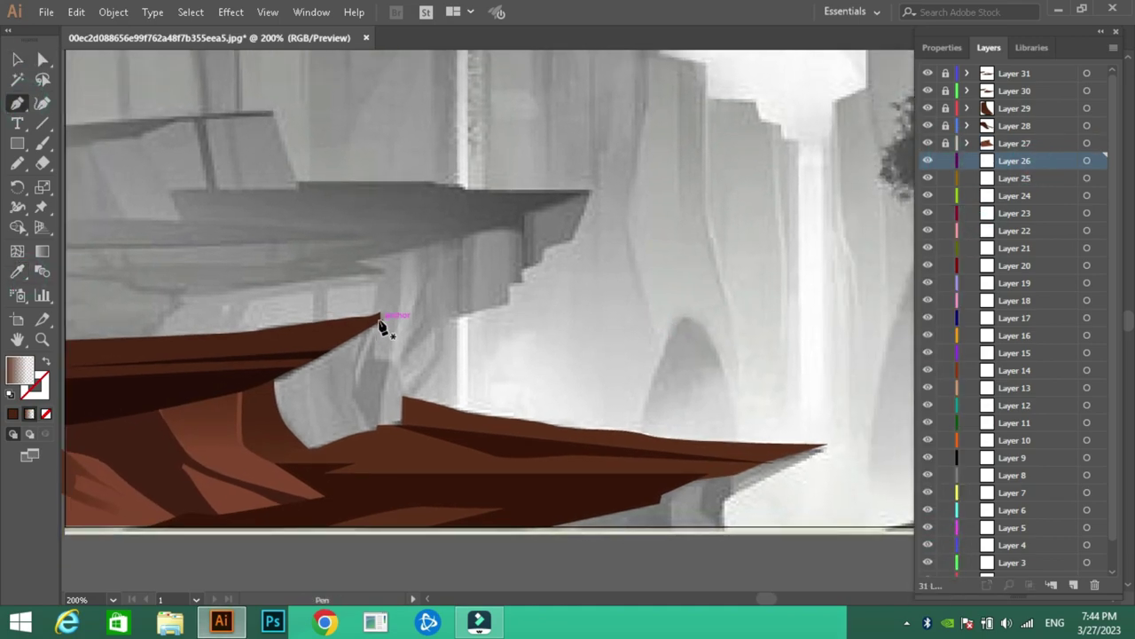
left_click(379, 441)
left_click(302, 462)
left_click(274, 436)
left_click(265, 377)
left_click(355, 325)
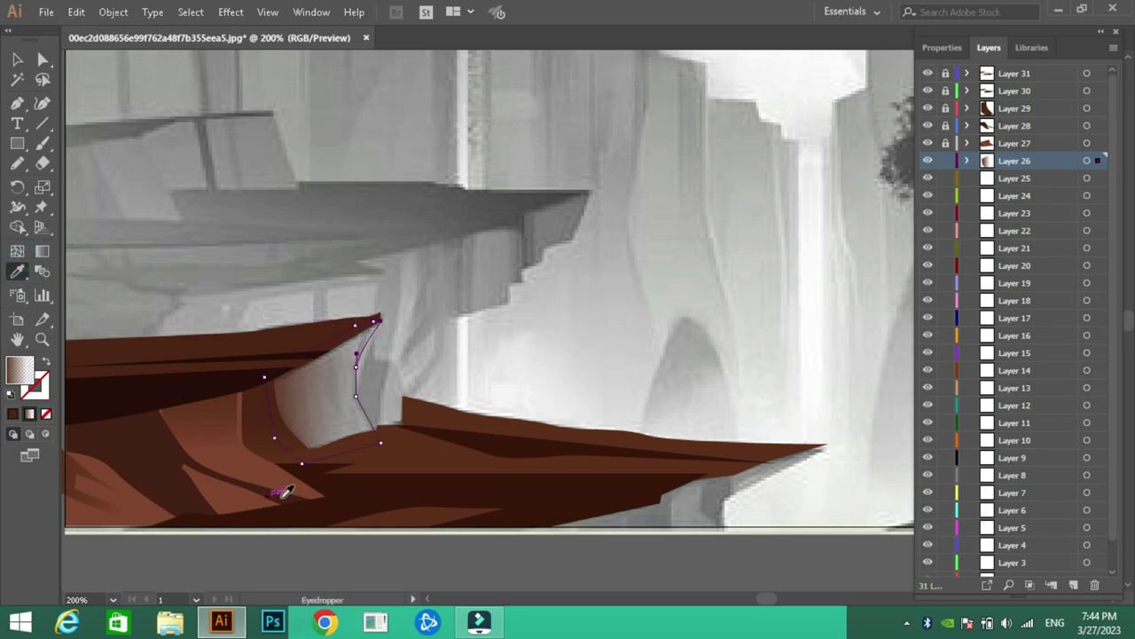
left_click(284, 491)
key("v")
scroll(363, 307, "right", 3)
Lock Layer 26, switch to Layer 25, and start outlining the upper cliff ledge
left_click(945, 160)
left_click(1014, 178)
left_click_drag(399, 245, 556, 309)
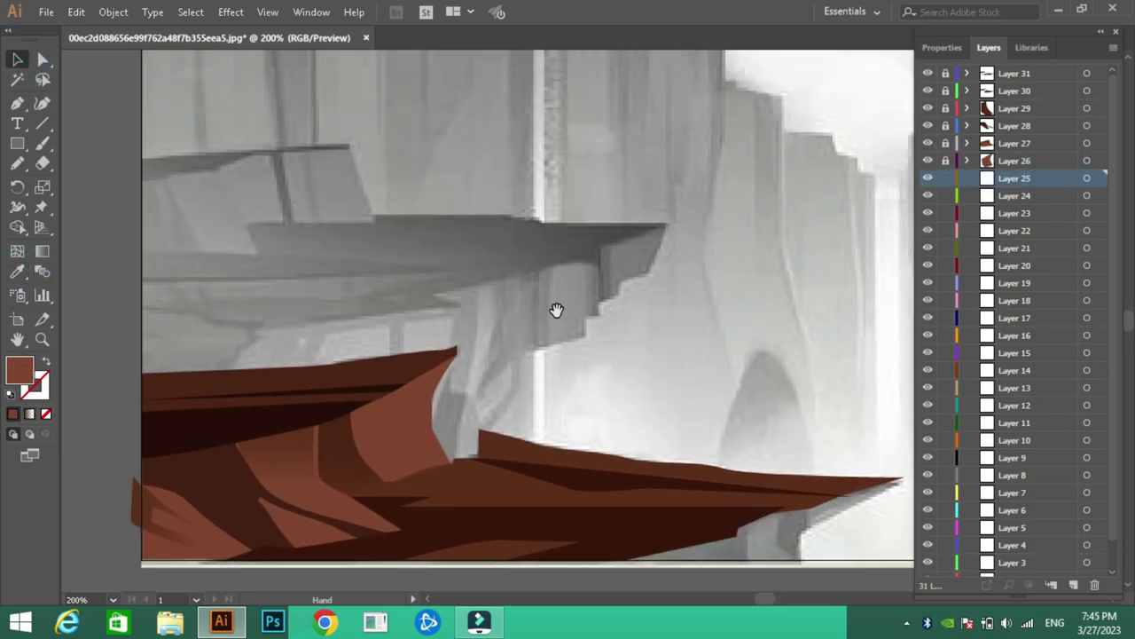
left_click(668, 224)
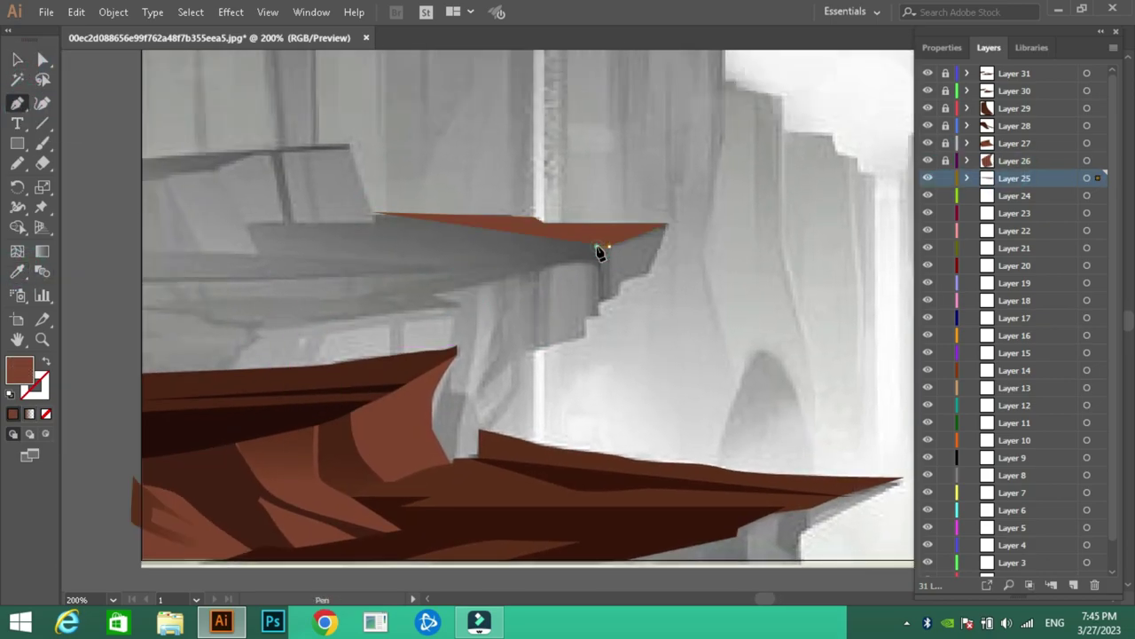
left_click(609, 246)
left_click(600, 298)
left_click(585, 258)
left_click(538, 273)
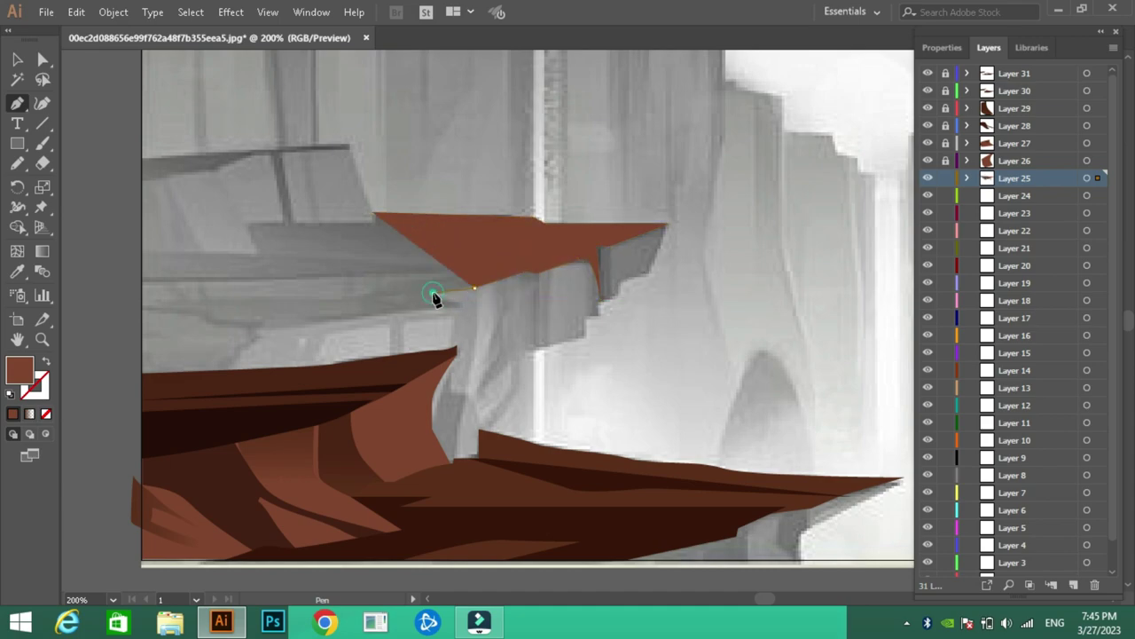
Continue the unfilled ledge outline along its lower edge and underside up to the top
left_click(256, 332)
left_click(206, 325)
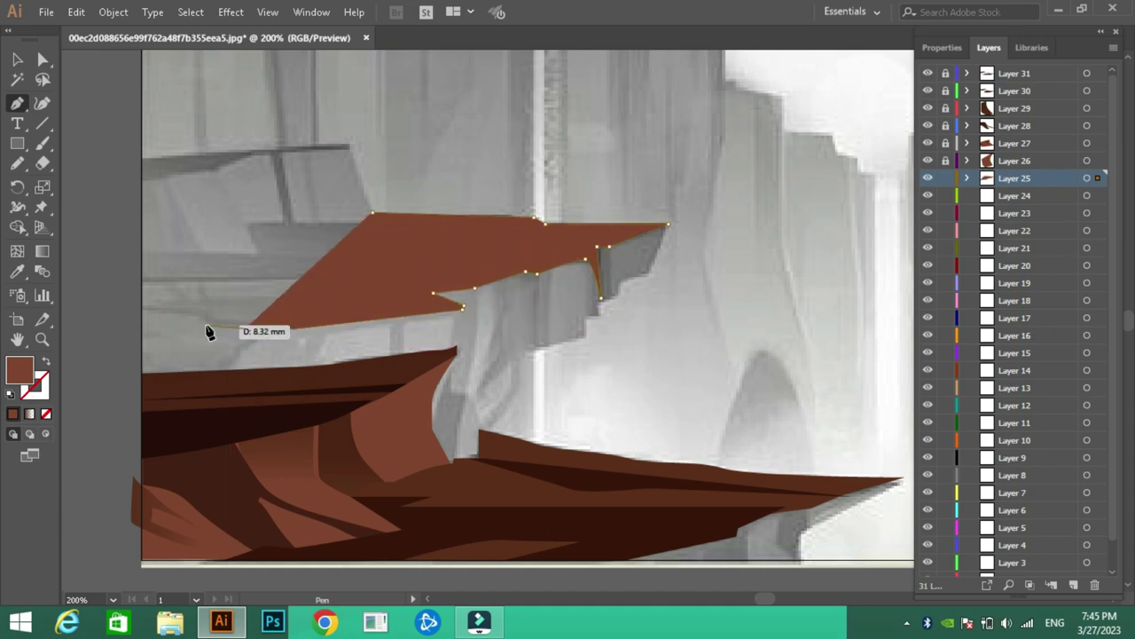
left_click(141, 310)
key("/")
left_click(355, 297)
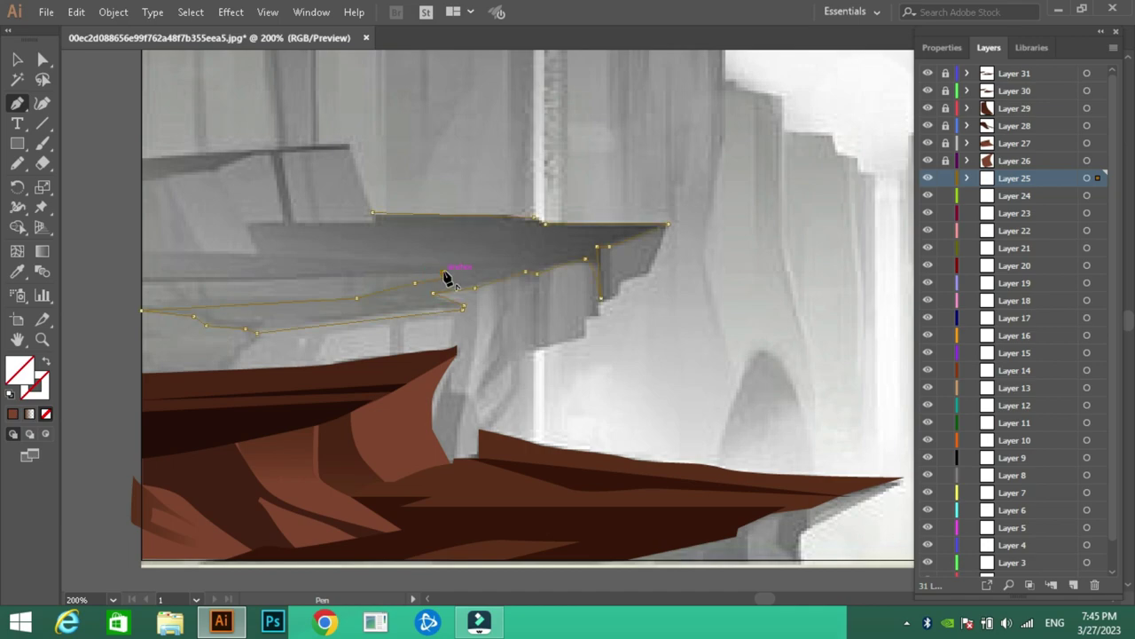
left_click(142, 254)
left_click(202, 251)
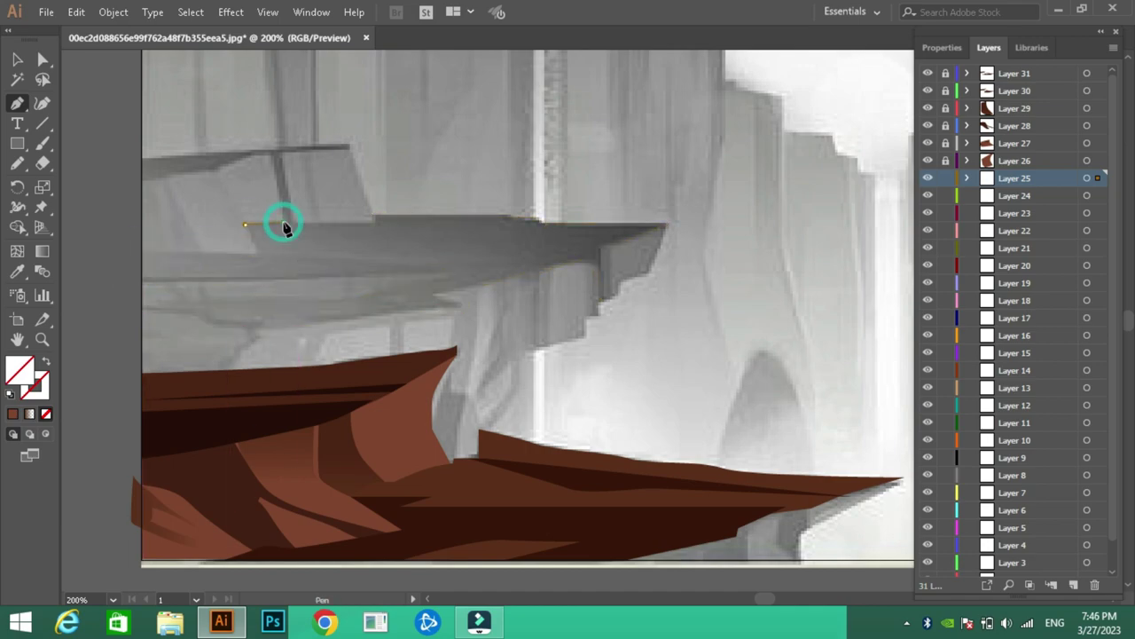
left_click(284, 225)
left_click(274, 156)
Close the ledge outline, add a small swatch square, and fill the ledge dark brown
left_click(372, 216)
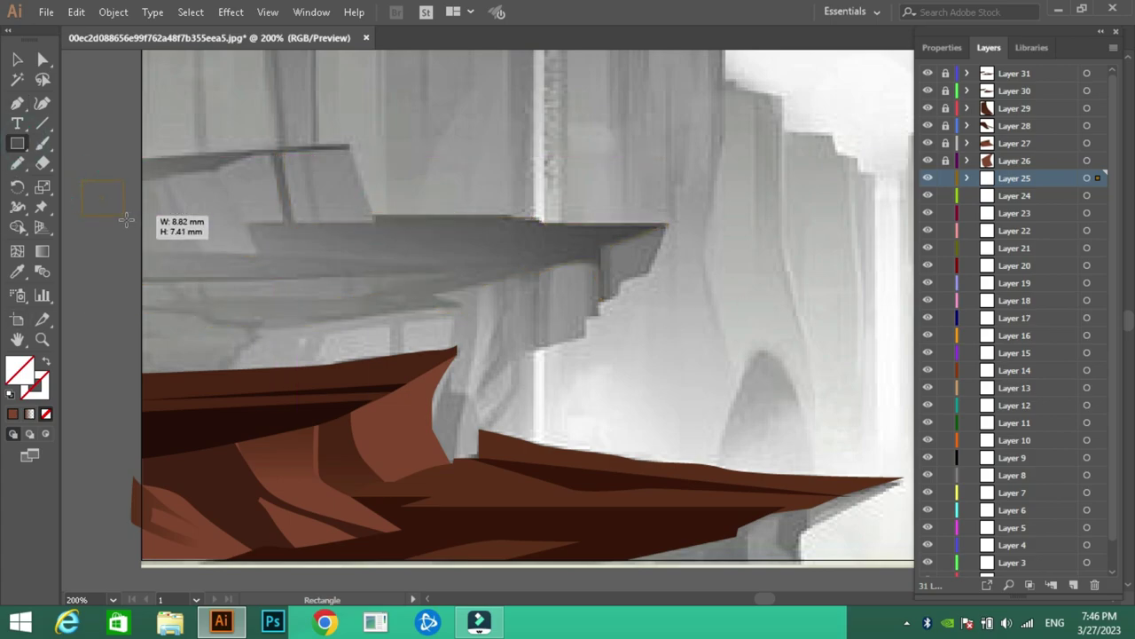
key("i")
left_click(463, 461)
key("v")
left_click(405, 317)
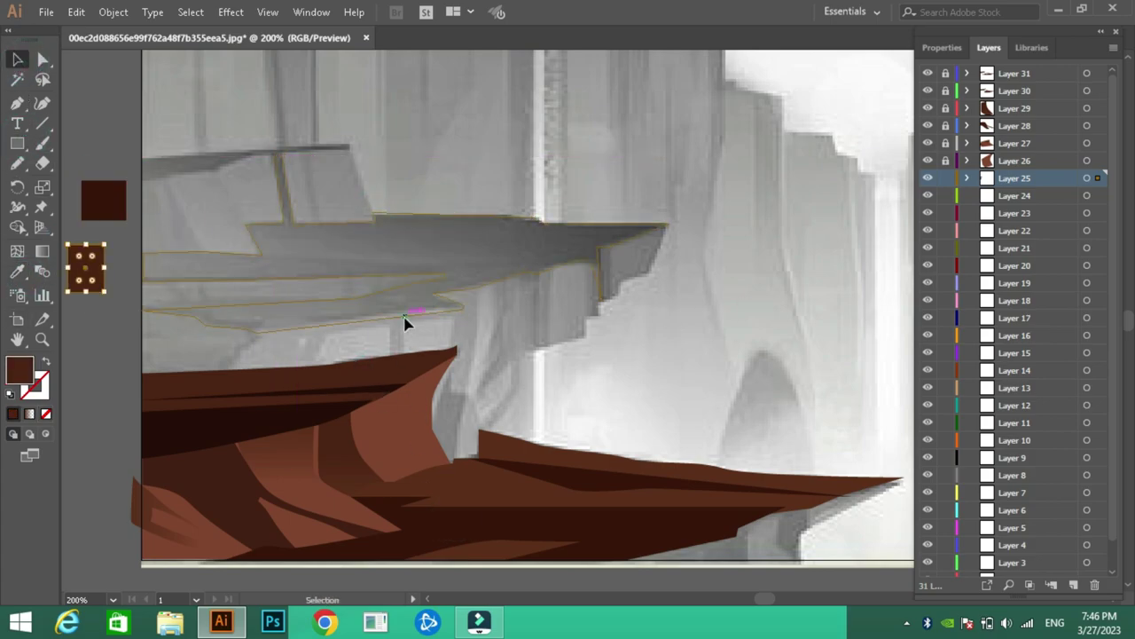
double_click(913, 360)
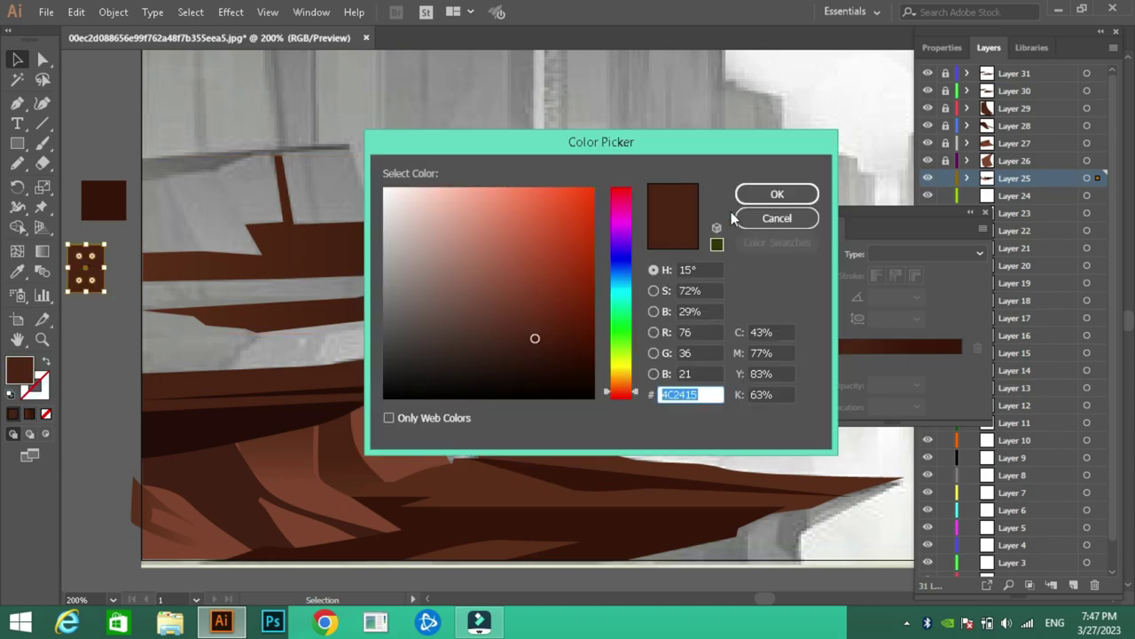
left_click(777, 193)
Recolour the swatch brown, give the ledge a 90° linear brown gradient, and lock Layer 25
left_click(74, 284)
double_click(18, 371)
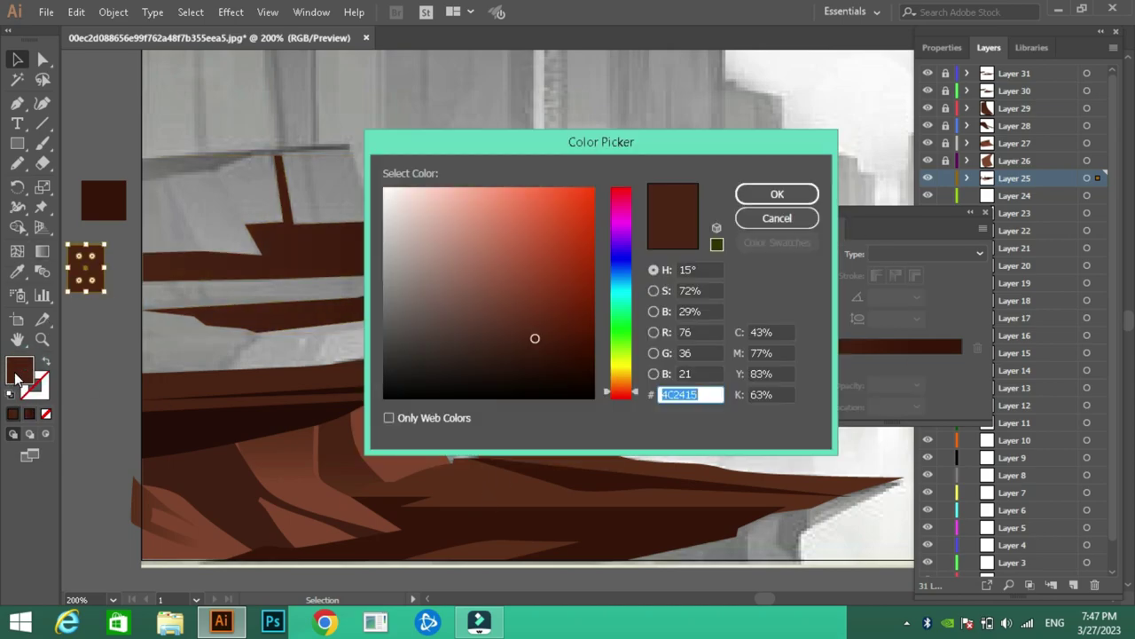
left_click(799, 196)
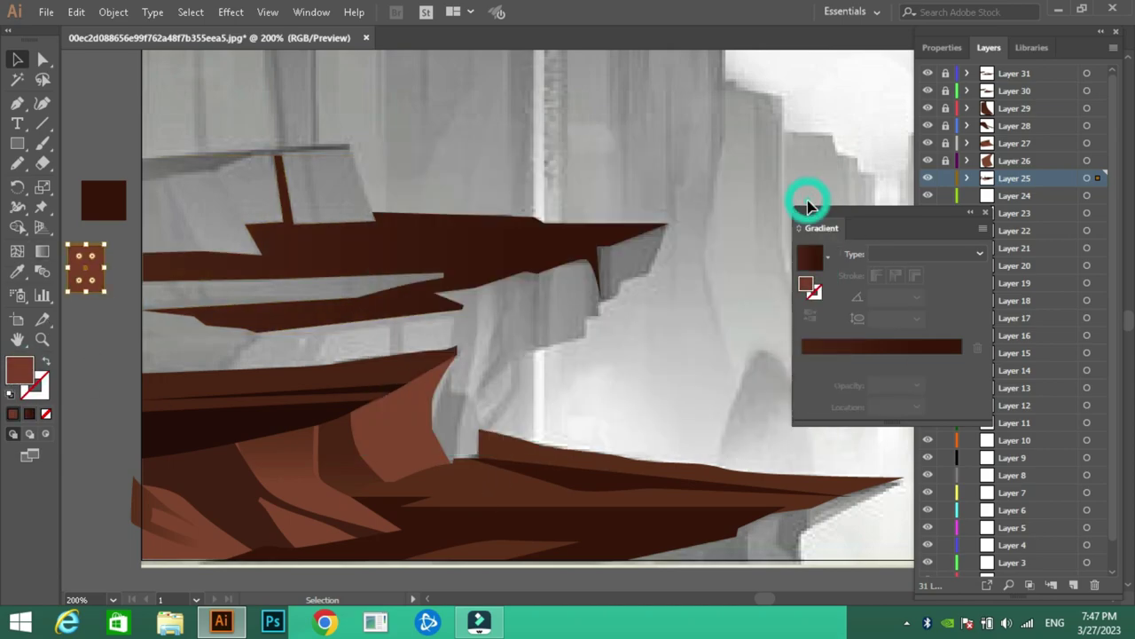
left_click(526, 228)
scroll(920, 298, "up", 3)
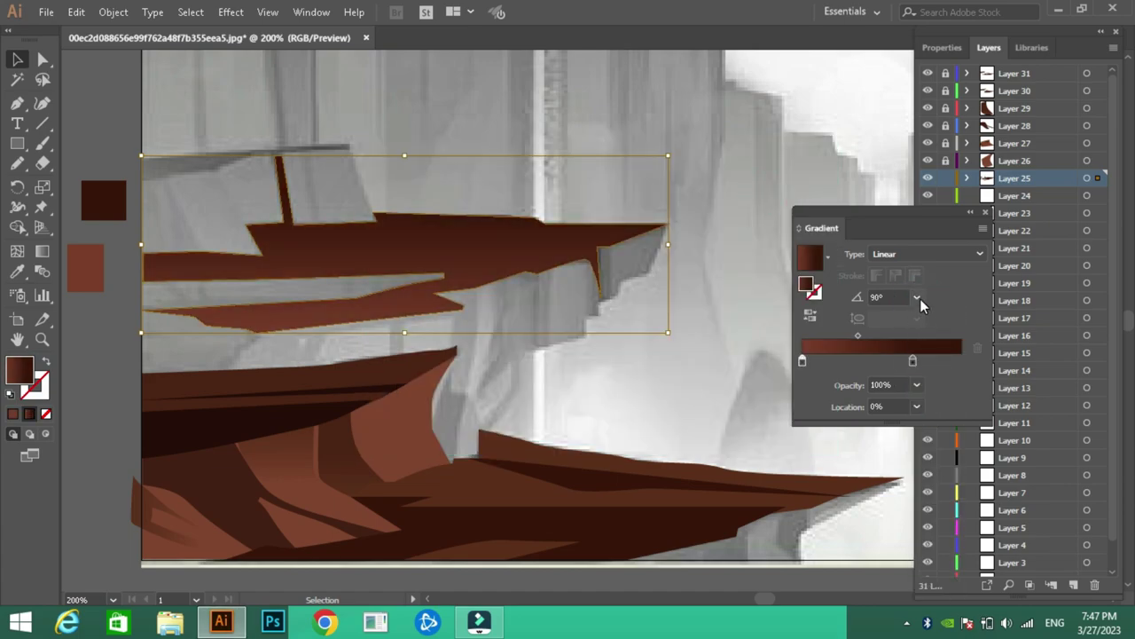
left_click_drag(912, 361, 945, 364)
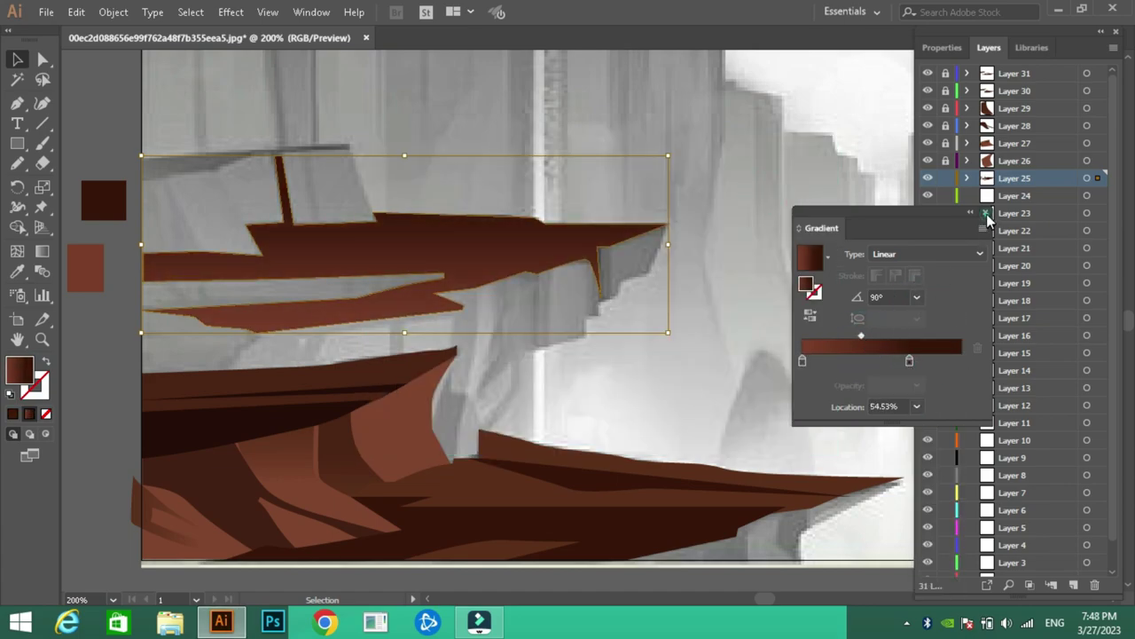
left_click(986, 215)
key("ctrl+2")
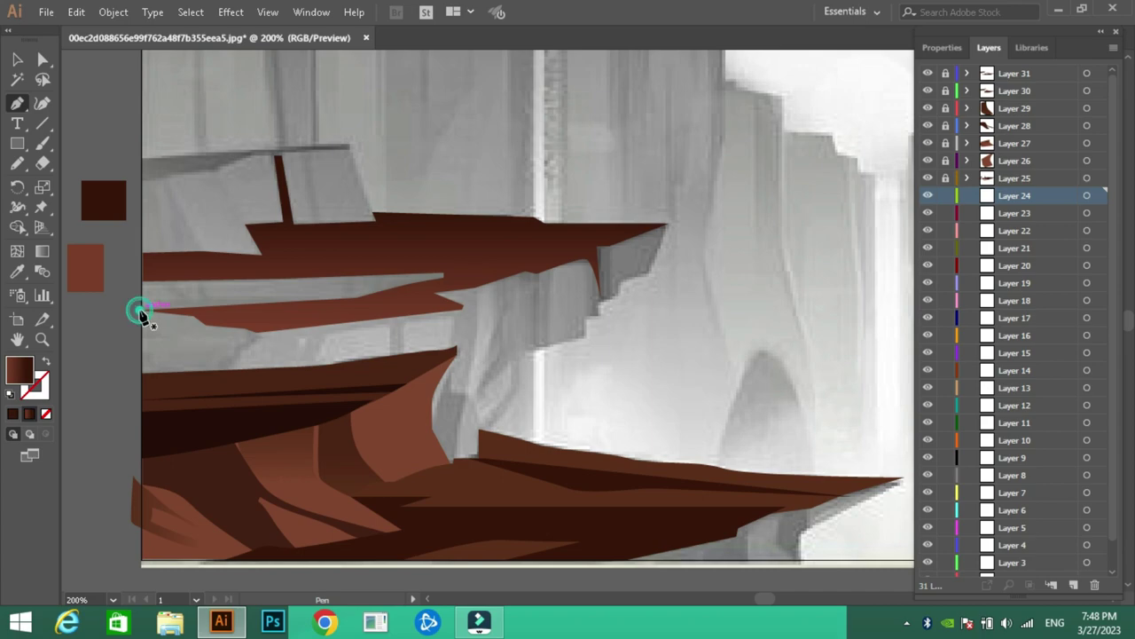
Draw the strip below the ledge, fill it with the lighter brown swatch, and lock Layer 24
left_click(224, 259)
left_click(468, 264)
left_click(407, 292)
left_click(216, 316)
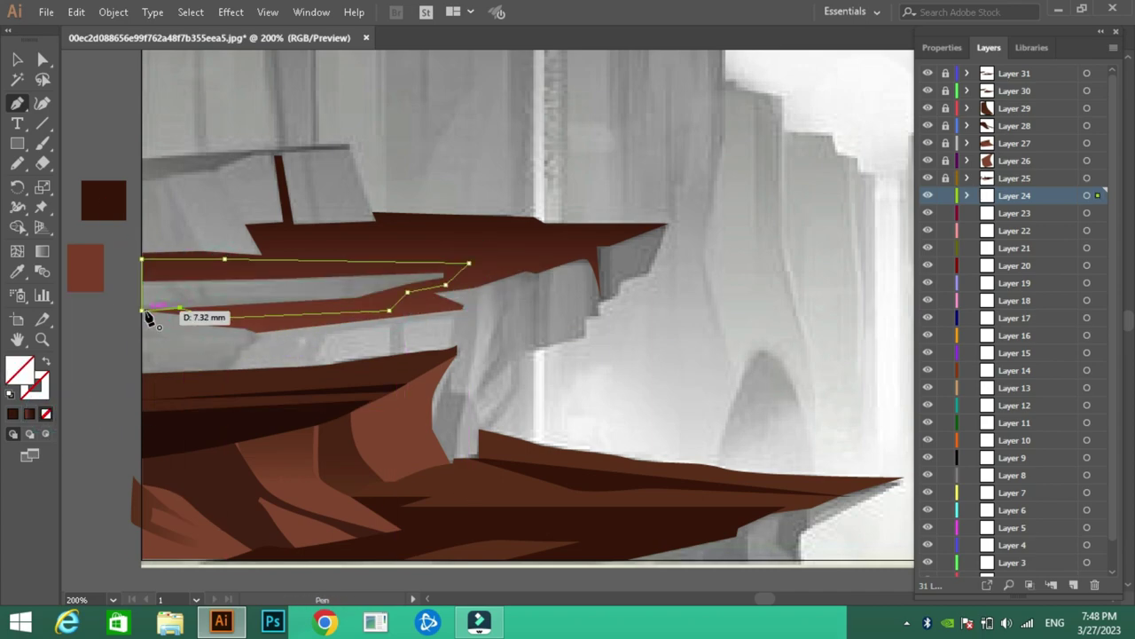
left_click(142, 259)
key("i")
left_click(406, 442)
key("ctrl+2")
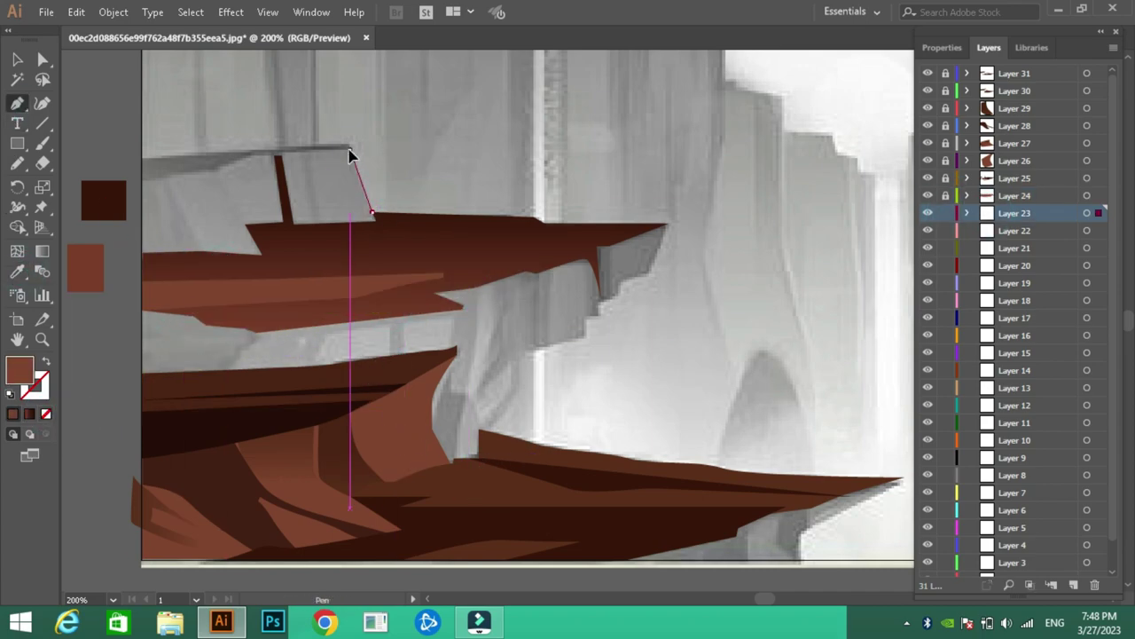
Outline the top-left cliff block from the cliff top down to the ledge tip
left_click(350, 150)
left_click(281, 156)
left_click(274, 157)
left_click(210, 172)
left_click(142, 182)
left_click(142, 288)
left_click(281, 292)
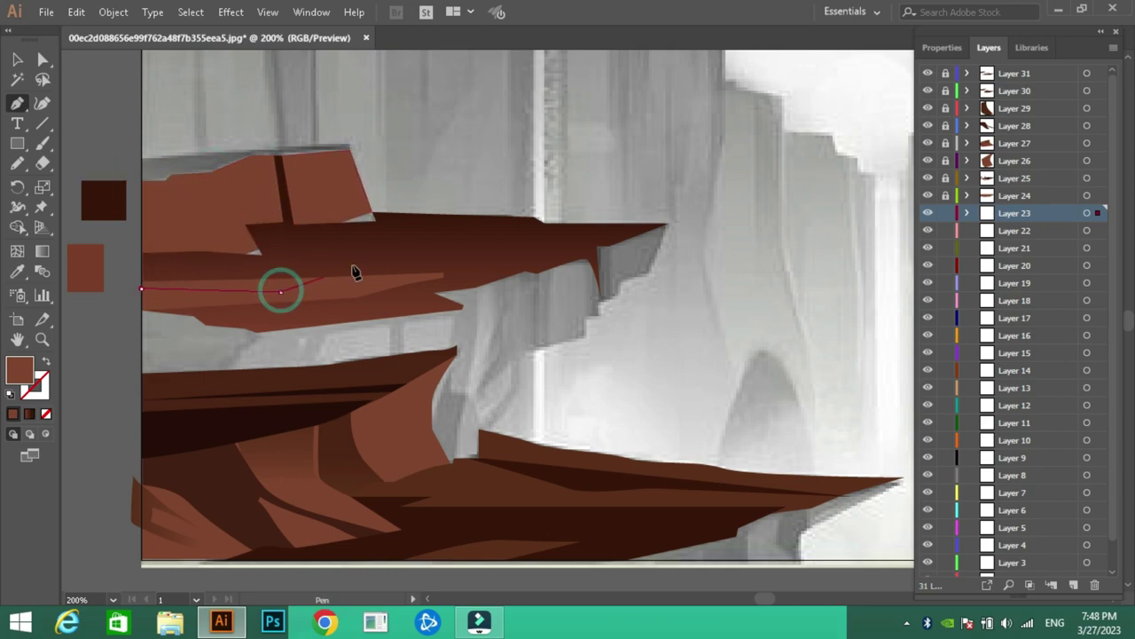
left_click(411, 221)
left_click(349, 150)
Clear the fill, refine the upper-left cliff outline, and fill it with the sampled light brown
left_click(46, 415)
left_click(202, 251)
left_click(166, 181)
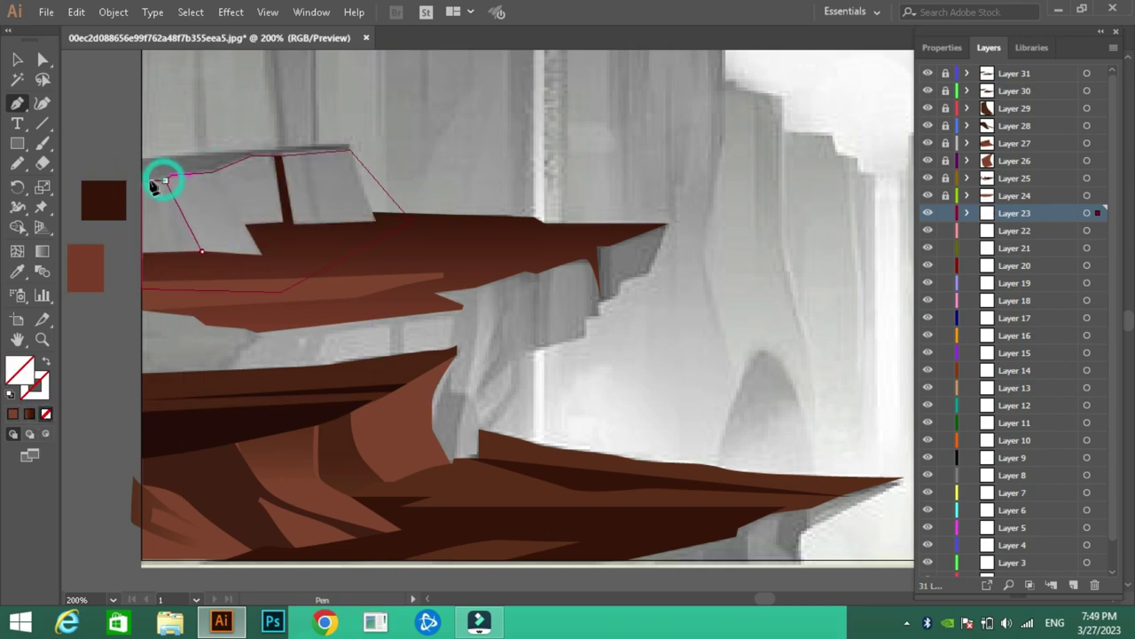
left_click(472, 458)
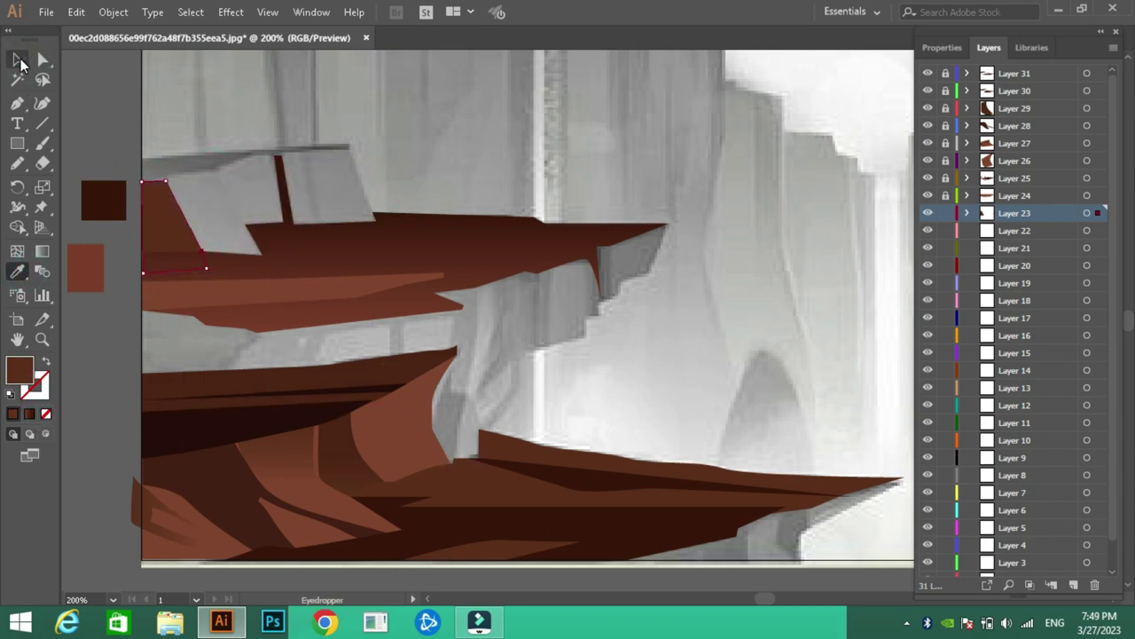
left_click(143, 266, "ctrl")
left_click(422, 436)
left_click(401, 483)
Select the new cliff block and lock Layer 23, moving on to Layer 22
left_click(352, 284)
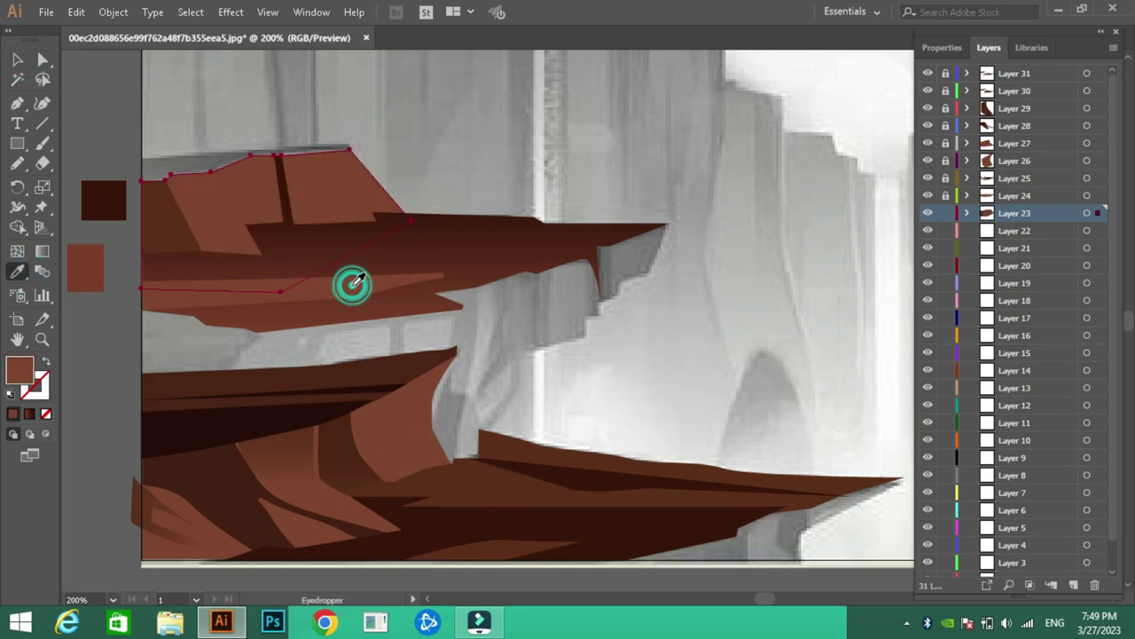
double_click(20, 369)
key("Return")
key("v")
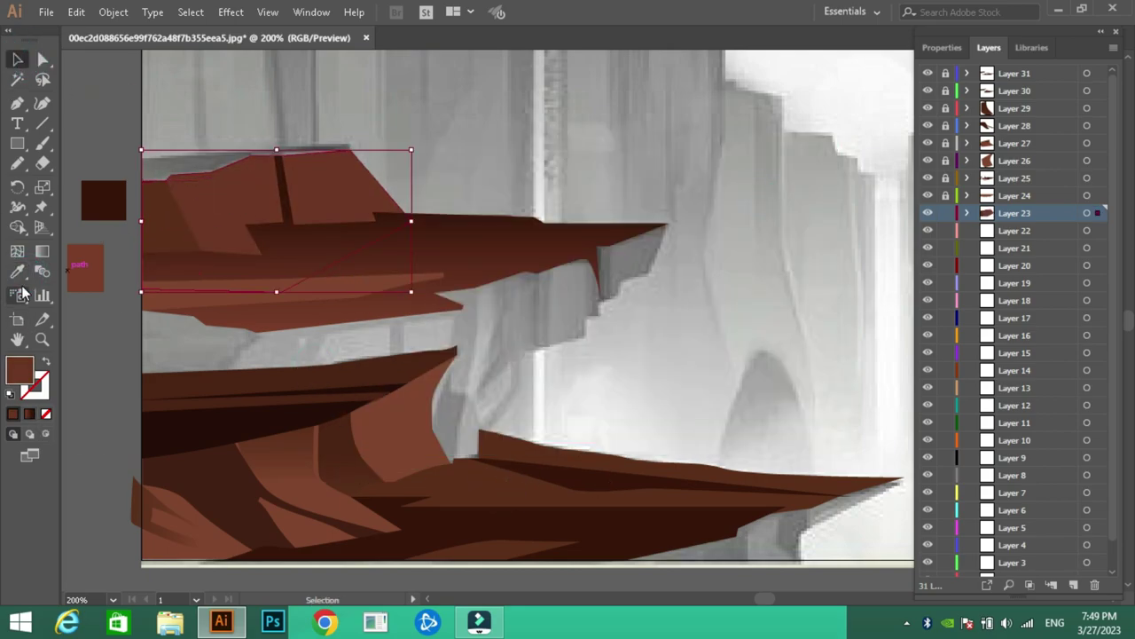
left_click(86, 108)
double_click(20, 369)
key("Return")
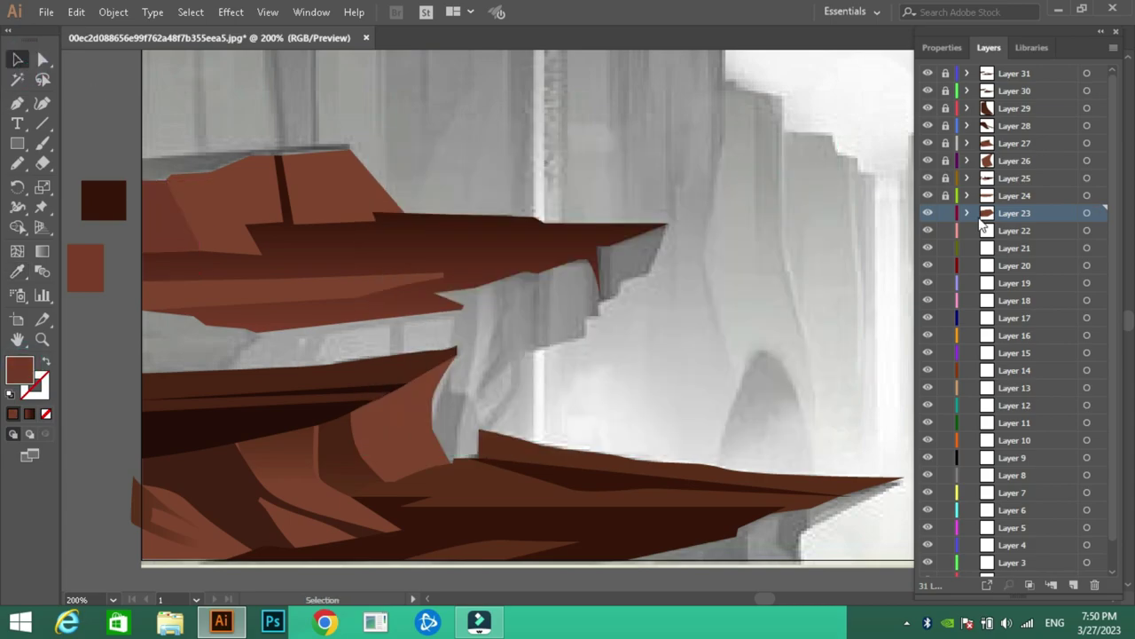
key("ctrl+2")
left_click(144, 156)
Finish the dark shading shape on the top-left cliff and lock Layer 22
left_click(144, 211)
left_click(355, 188)
left_click(349, 150)
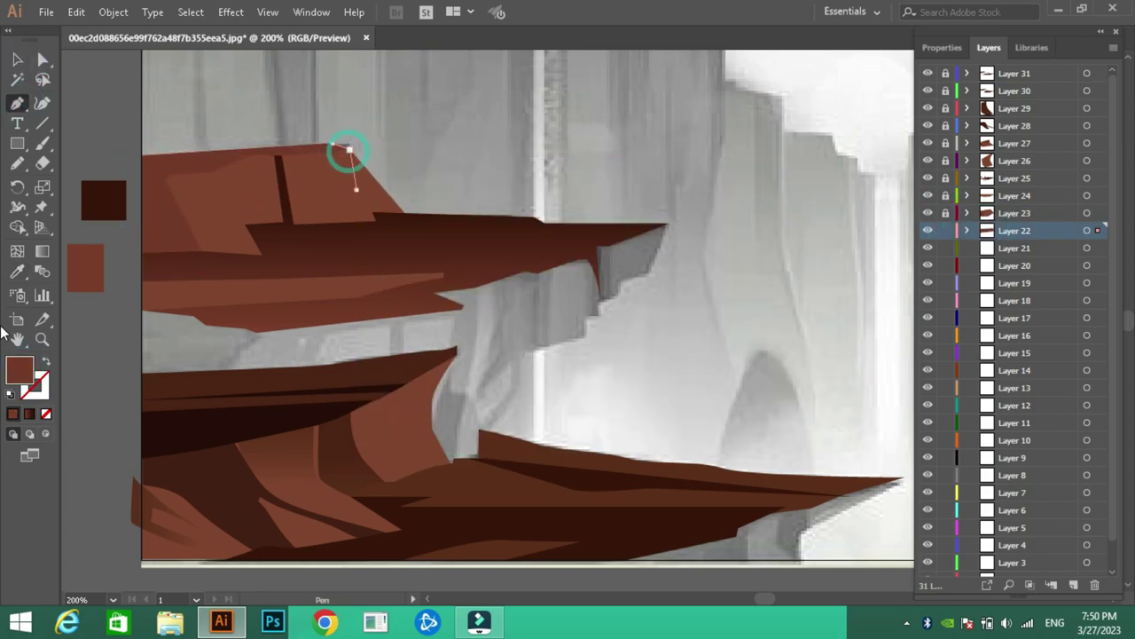
key("v")
key("ctrl+2")
left_click(979, 247)
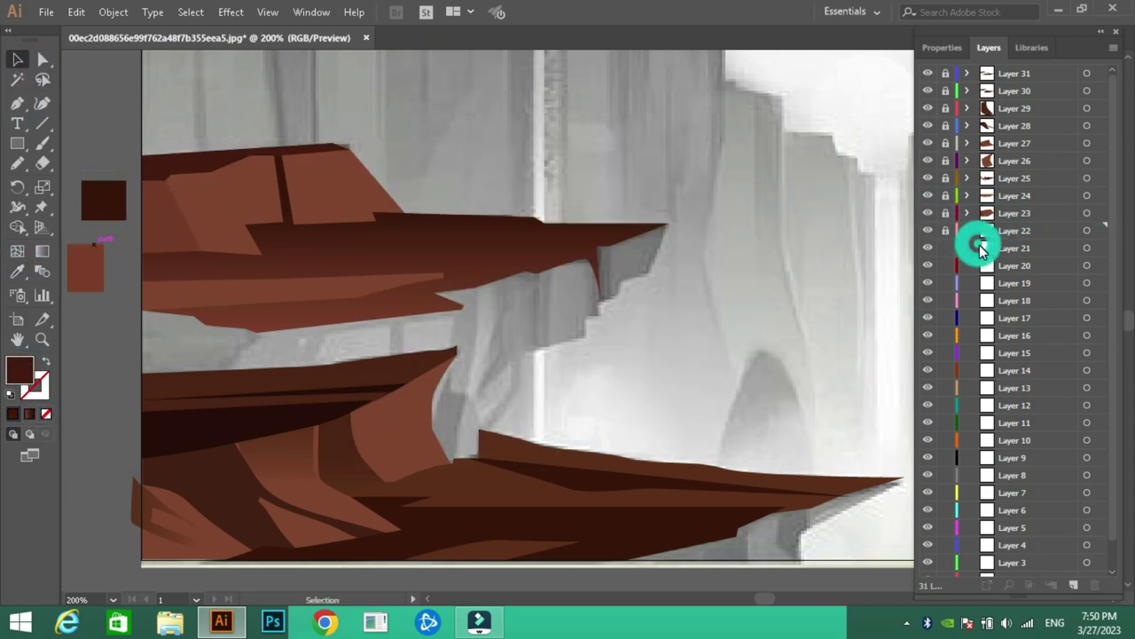
On Layer 21, draw two small lighter-brown blocks under the ledge
left_click(16, 103)
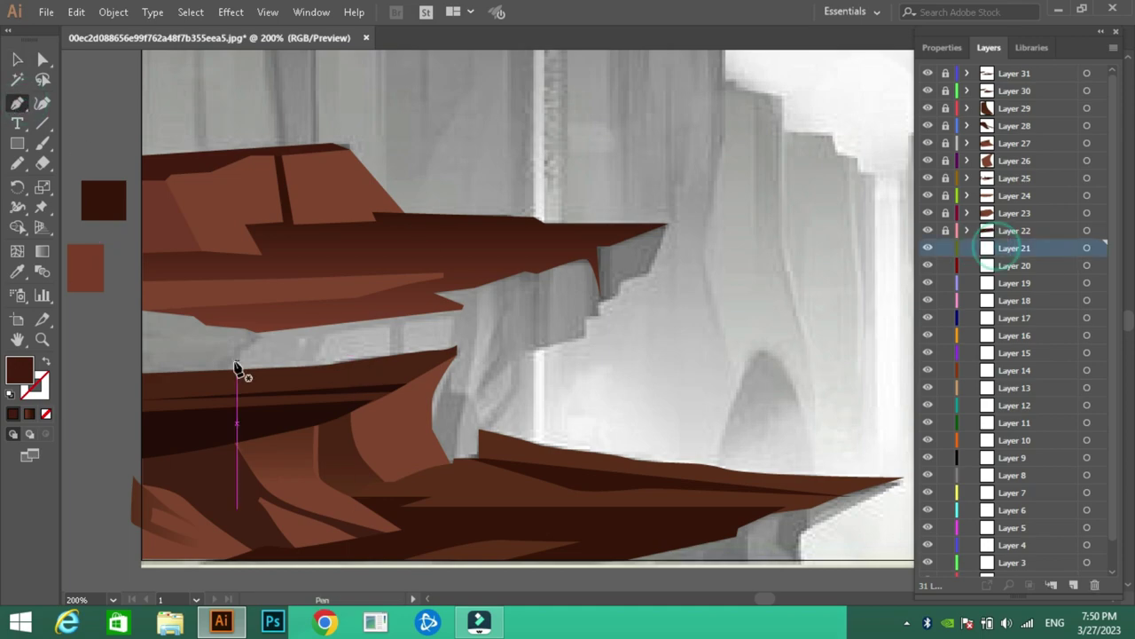
left_click(389, 366)
left_click(309, 372)
left_click(328, 332)
double_click(20, 369)
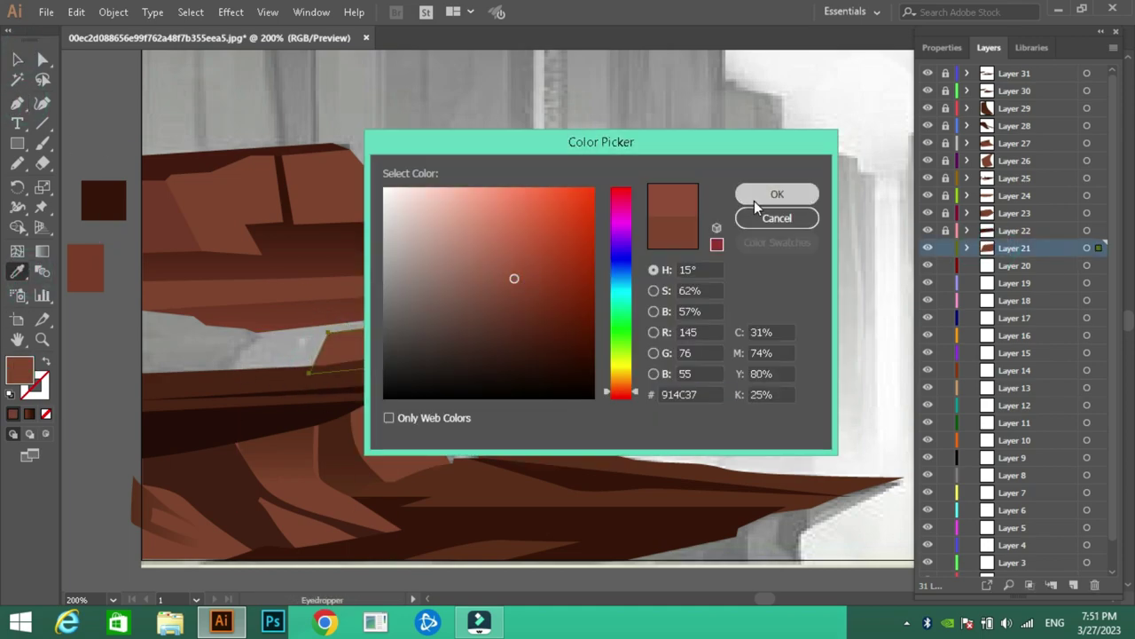
left_click(752, 193)
left_click(16, 59)
left_click(453, 321)
left_click(455, 347)
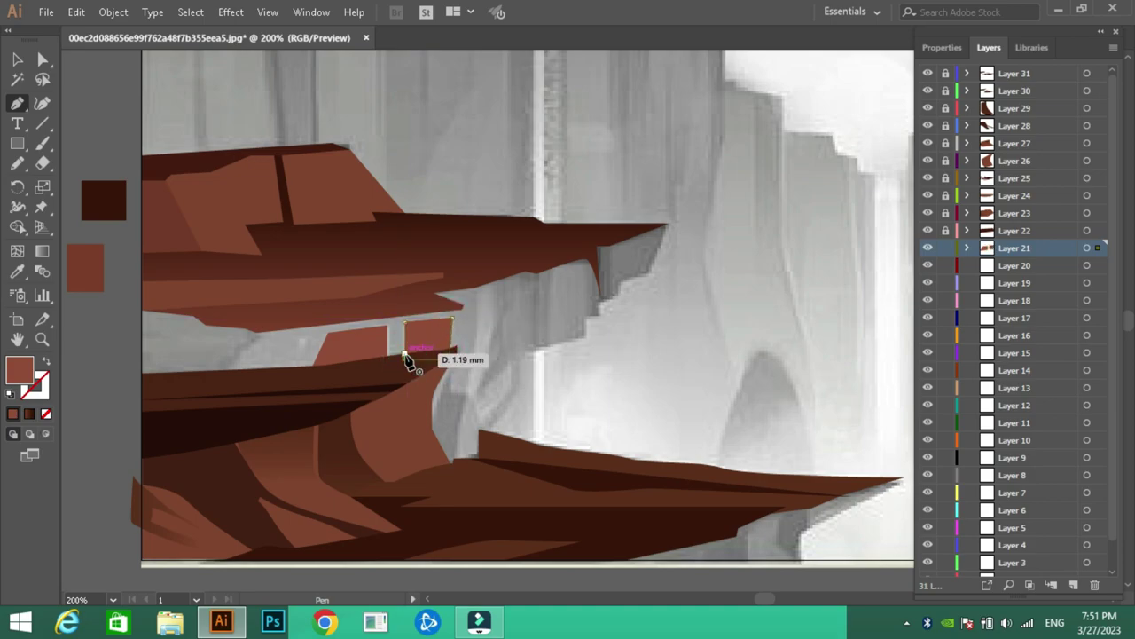
Outline a thin hanging rock column and set its fill colour
left_click(16, 103)
left_click(474, 392)
left_click(497, 274)
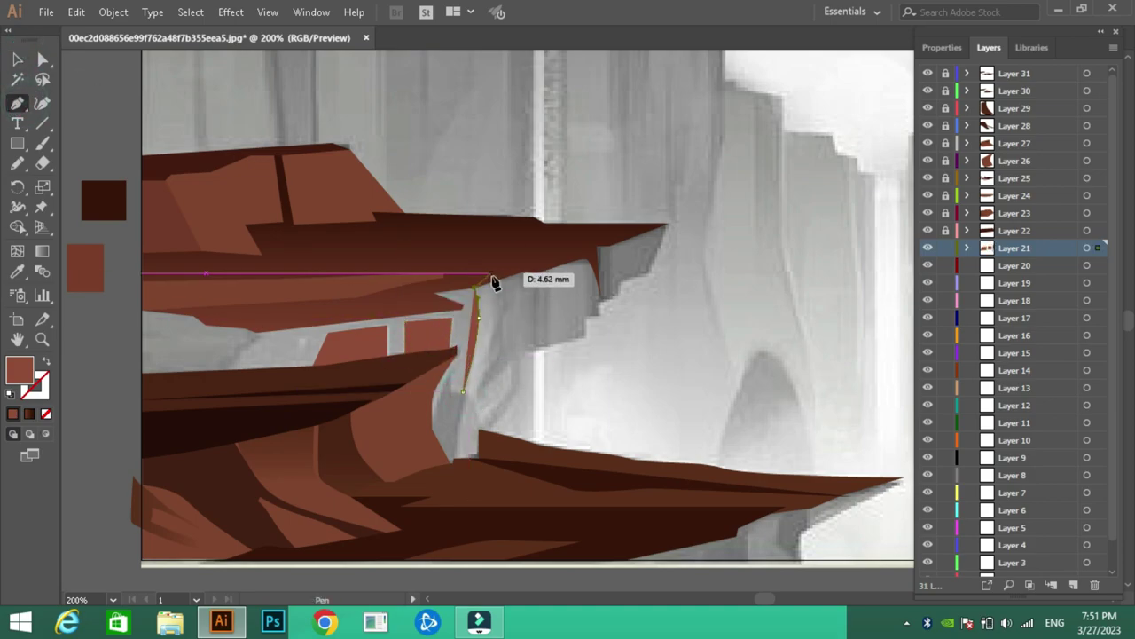
left_click(479, 318)
double_click(20, 369)
left_click(798, 219)
Give the column a -90° linear gradient with a dark brown stop, then lock Layer 21
left_click(29, 414)
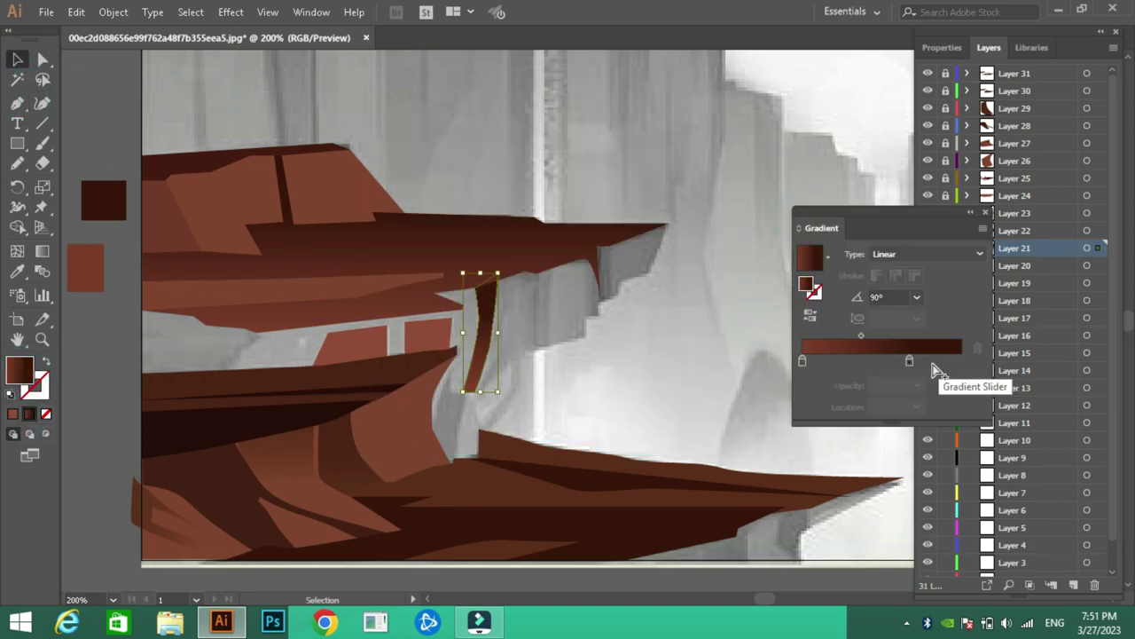
left_click(916, 300)
left_click(936, 542)
left_click_drag(802, 361, 827, 373)
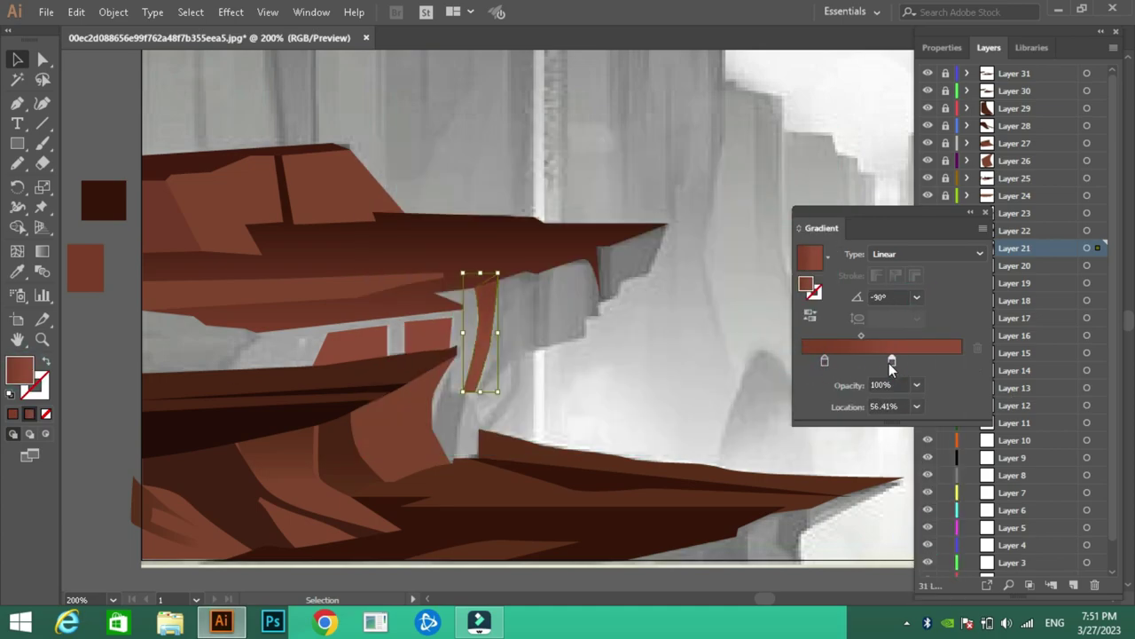
left_click(824, 360)
double_click(20, 369)
left_click(758, 193)
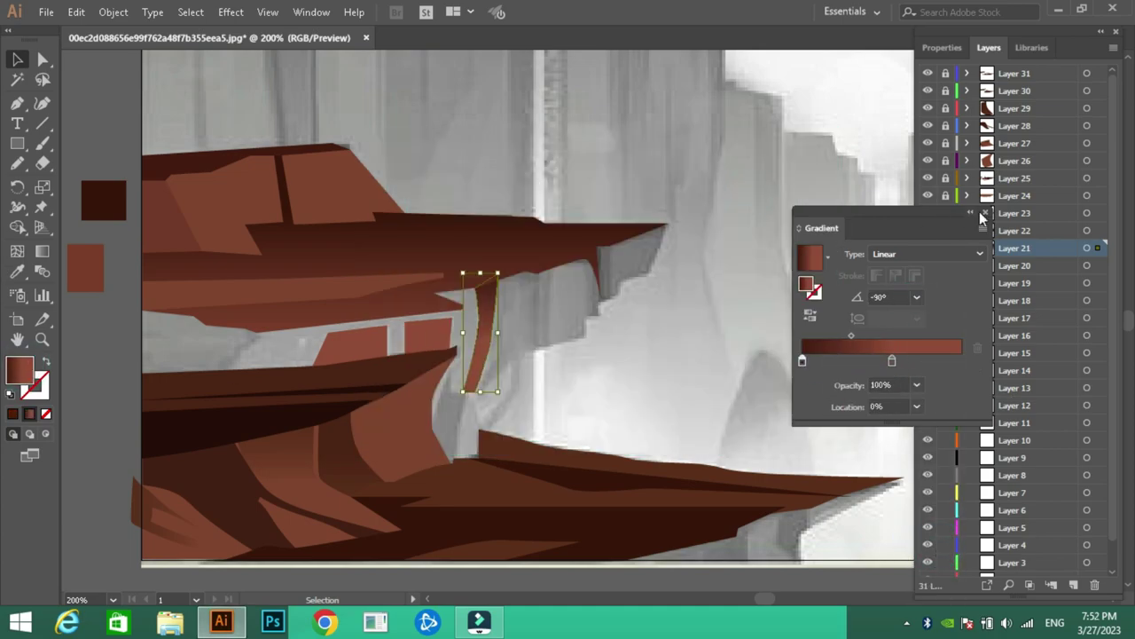
left_click(982, 214)
left_click(946, 247)
left_click(19, 108)
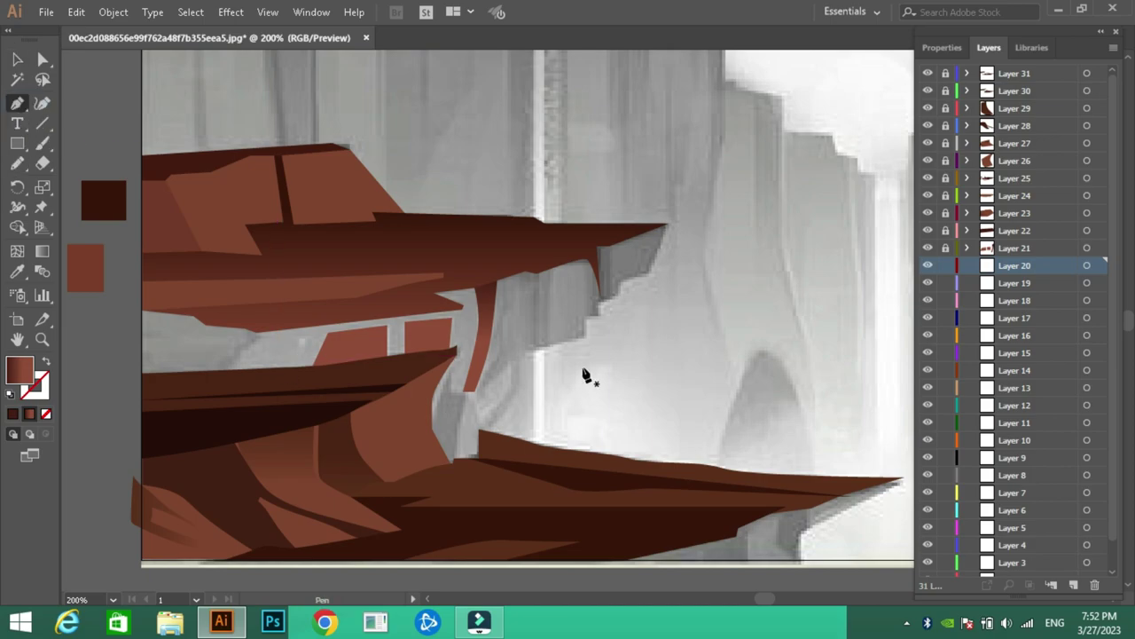
Draw a dark rock chunk at the cliff base and lock Layer 20
left_click(429, 439)
left_click(449, 467)
left_click(468, 395)
left_click(452, 367)
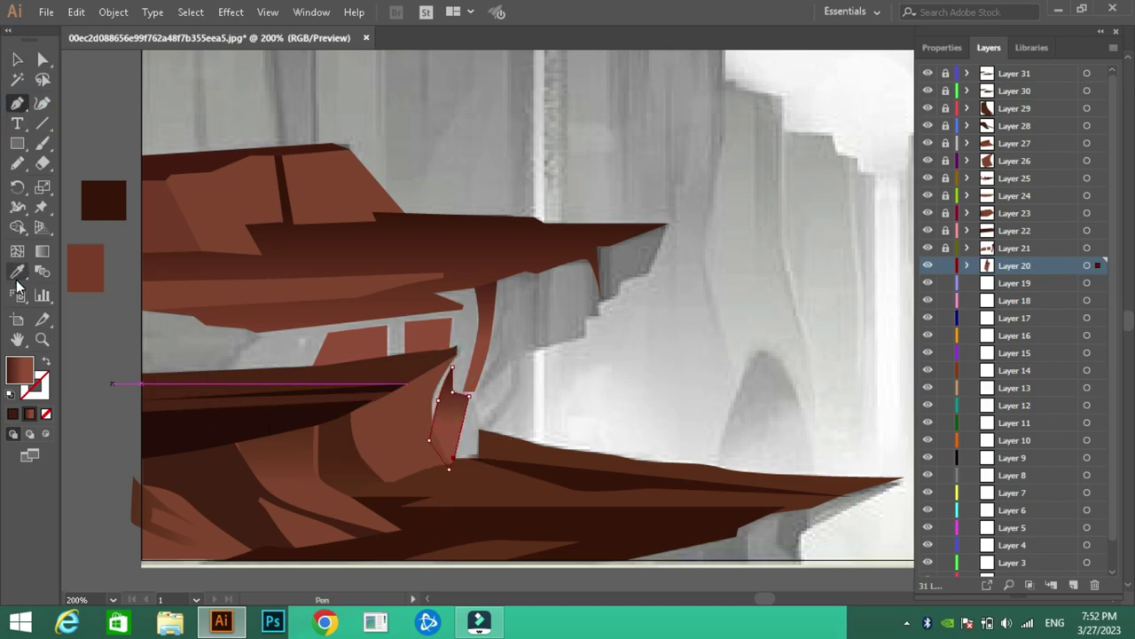
key("i")
left_click(319, 313)
left_click(945, 265)
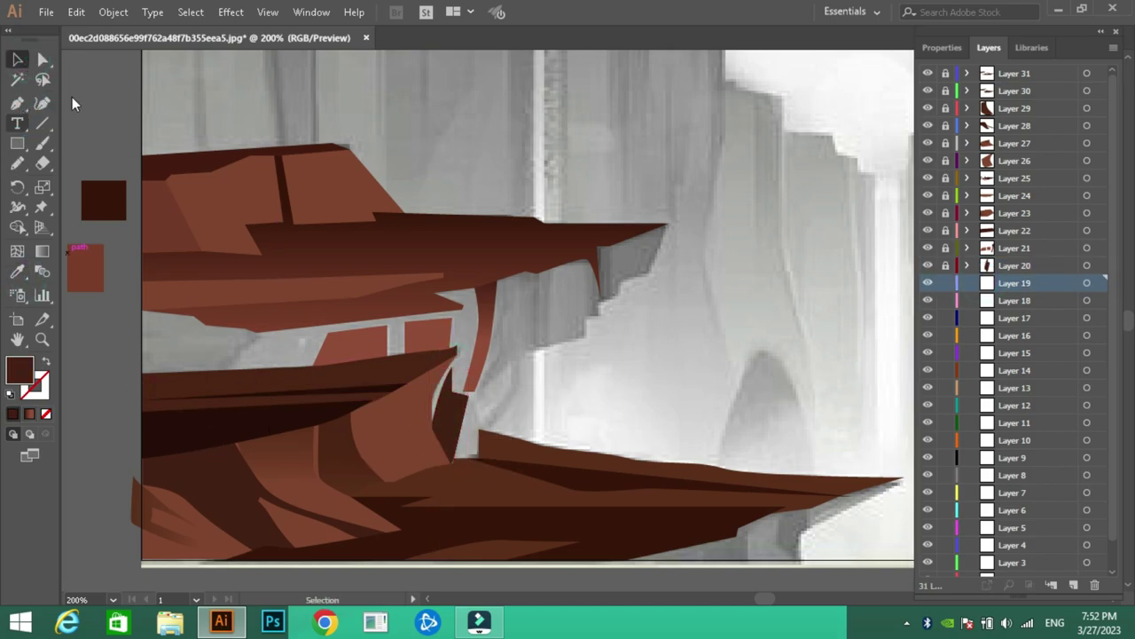
Draw two dark brown slivers under the overhang on Layer 19
key("p")
left_click(535, 259)
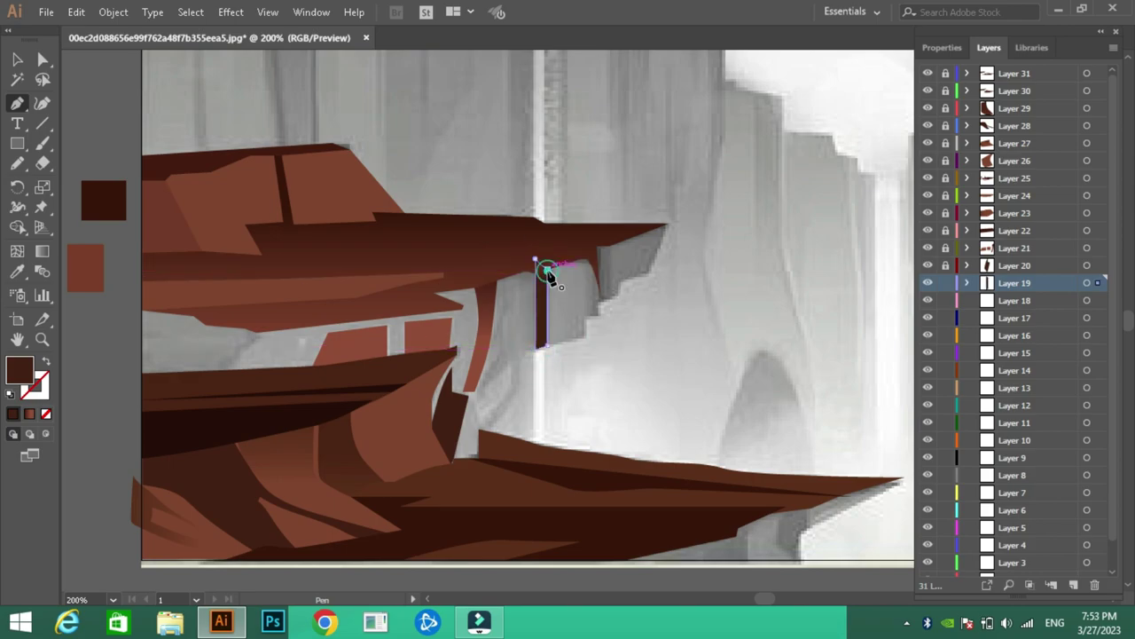
key("p")
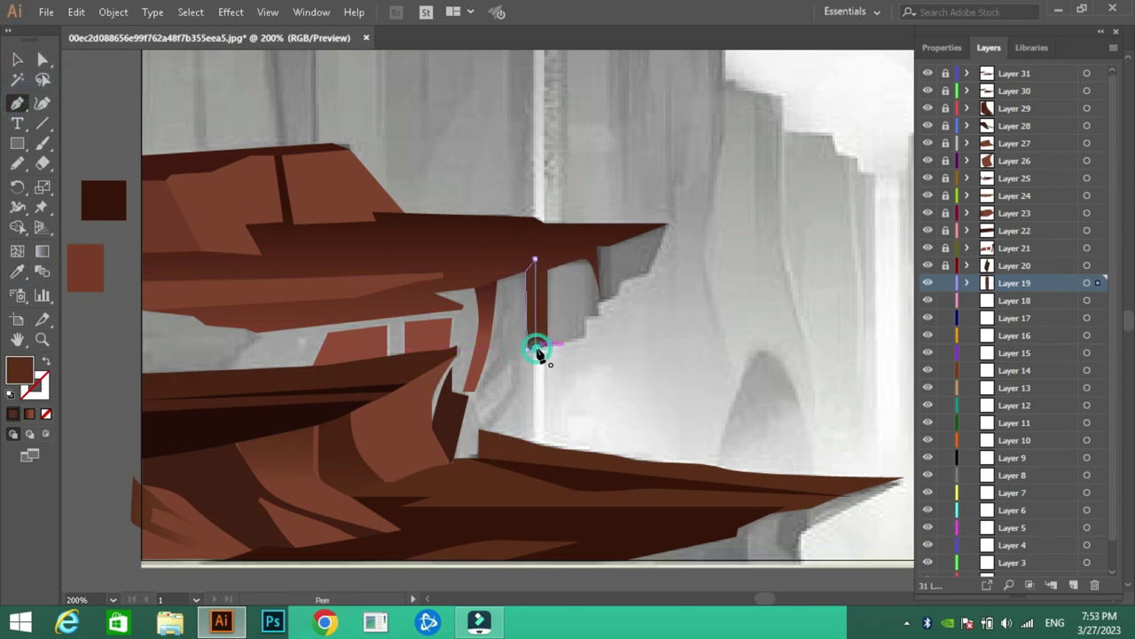
left_click(17, 59)
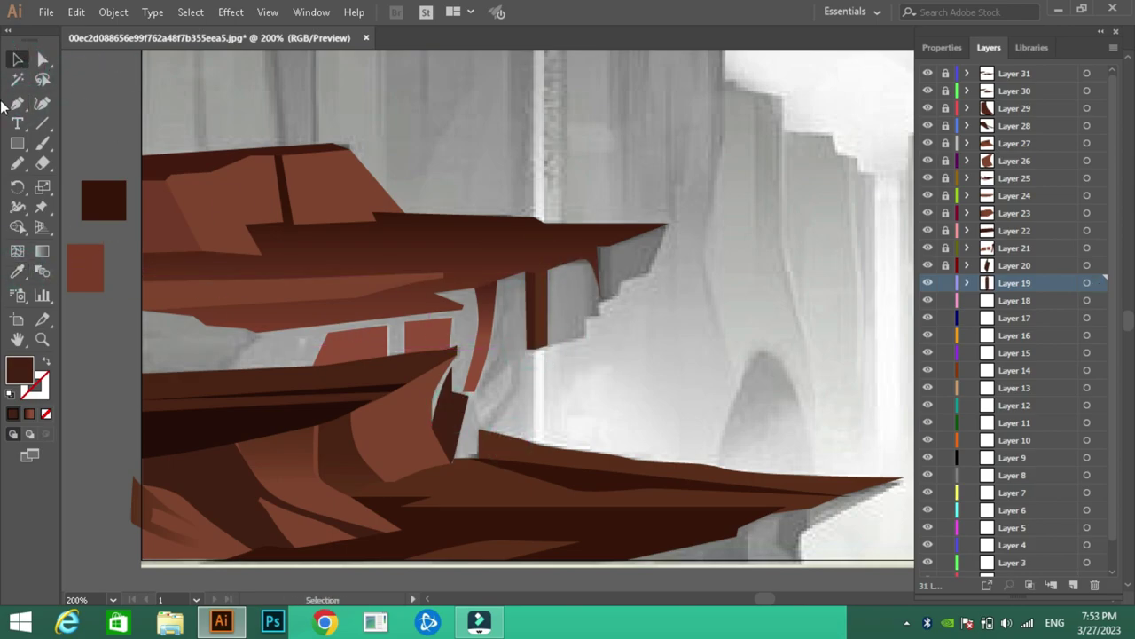
left_click(590, 238)
key("ctrl+2")
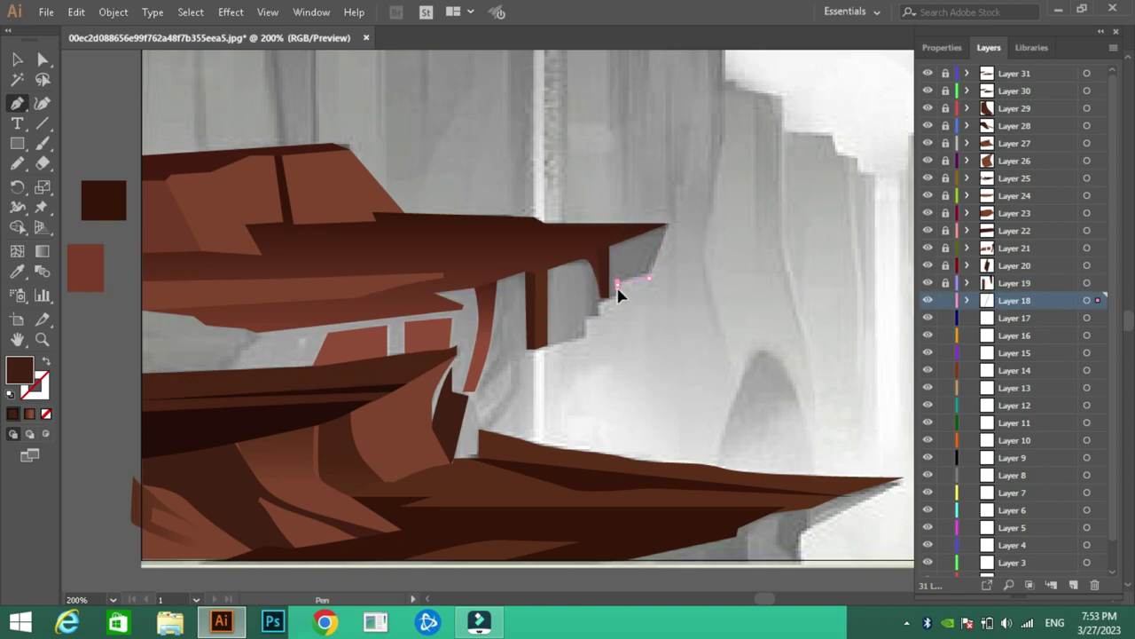
Trace the stepped upper cliff face on Layer 18 and close the outline
left_click(581, 321)
left_click(527, 349)
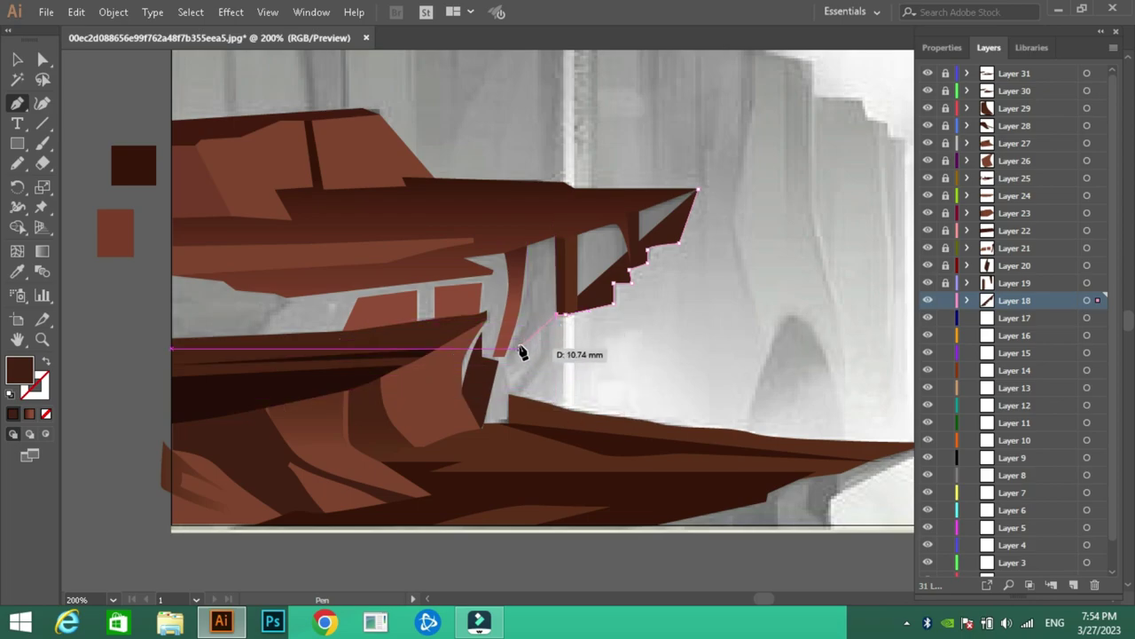
left_click(548, 355)
left_click(517, 395)
left_click(517, 433)
left_click(378, 461)
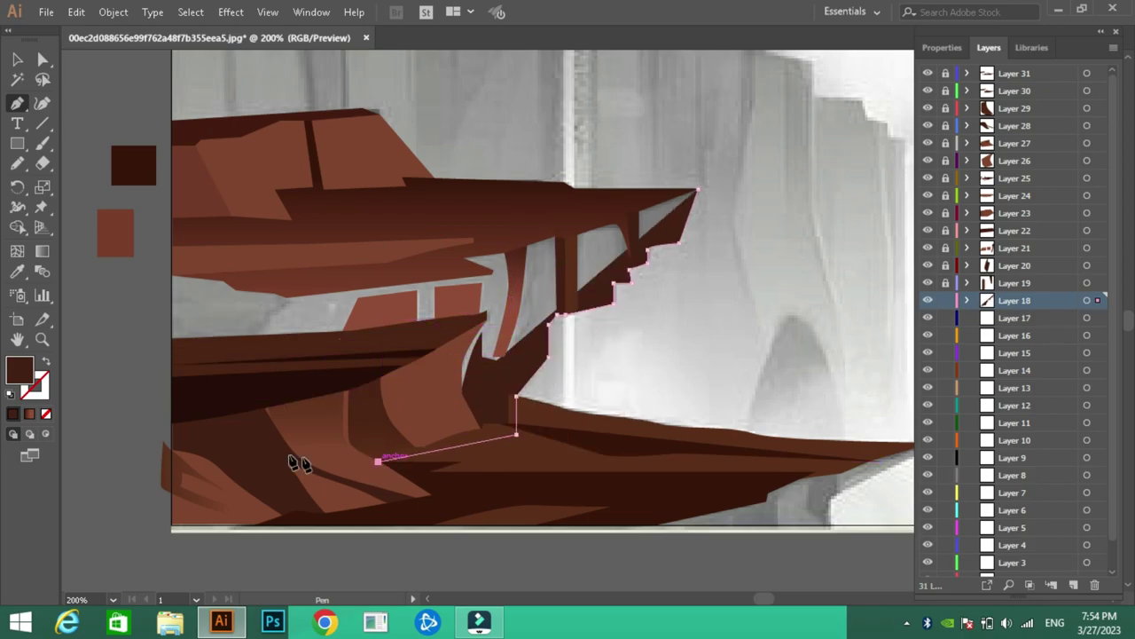
left_click(171, 354)
left_click(171, 261)
left_click(697, 190)
Apply a gradient fill to the cliff face and shift its midpoint left
key("i")
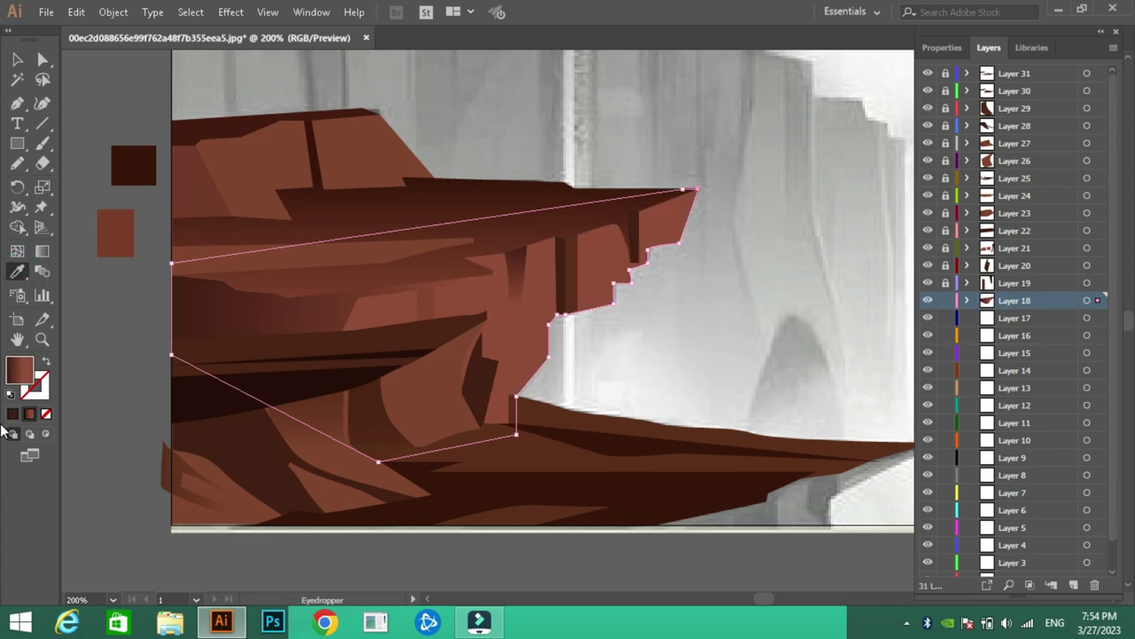
left_click(71, 284)
key("ctrl+F9")
left_click_drag(889, 335, 831, 336)
double_click(961, 360)
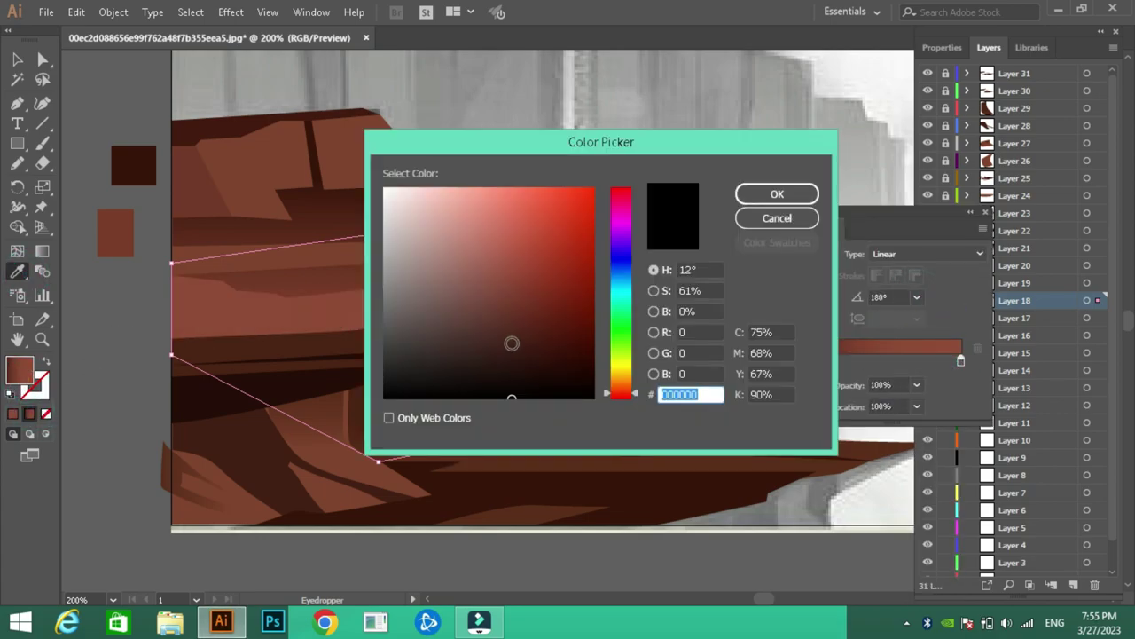
left_click(773, 194)
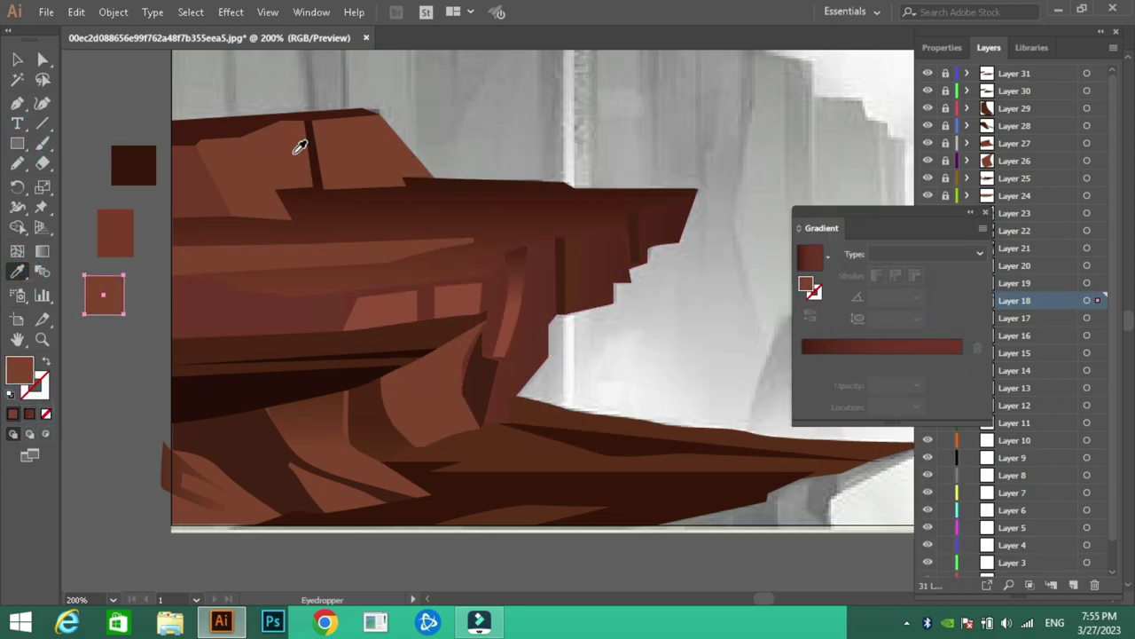
Set the gradient's end stop to 7F442D and lock Layer 18
key("v")
double_click(961, 360)
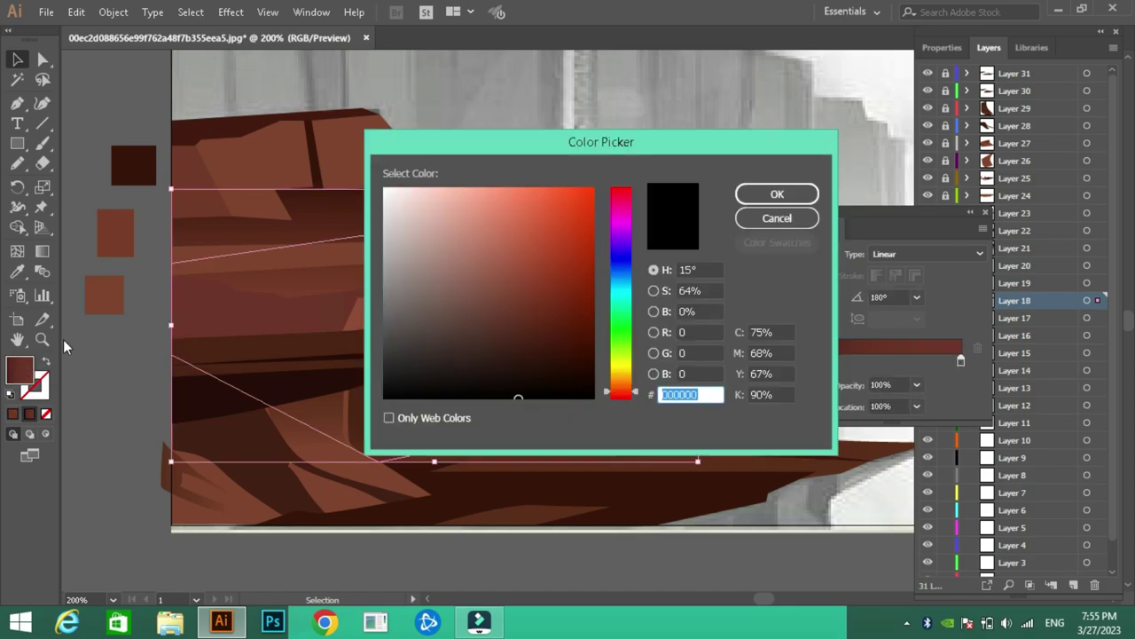
left_click(780, 195)
left_click(946, 300)
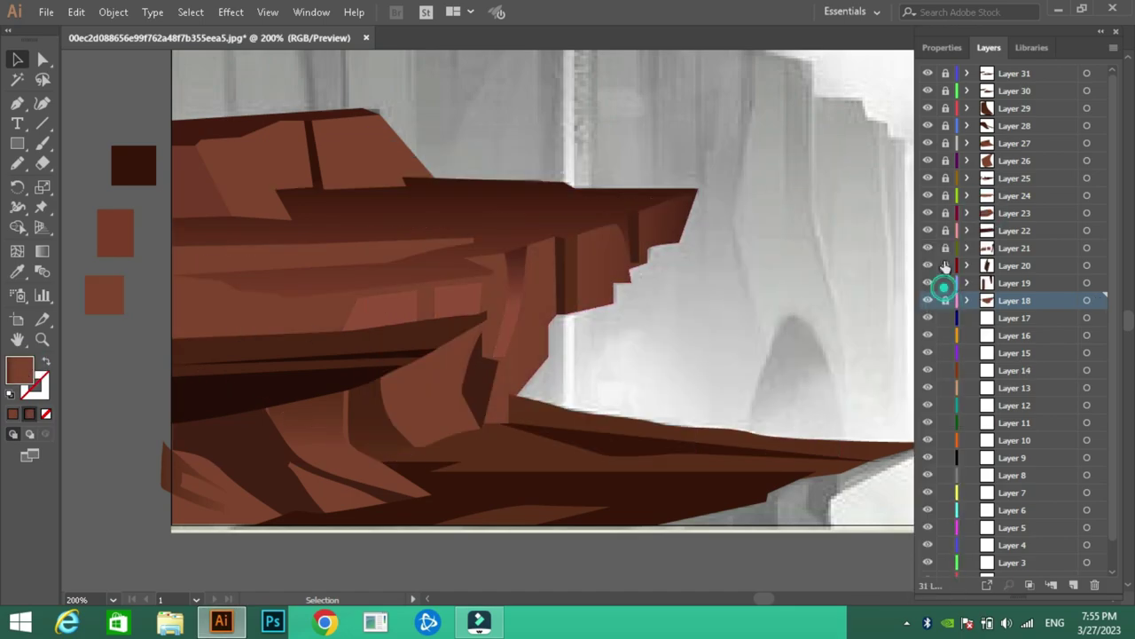
left_click(381, 311)
key("i")
key("ctrl+z")
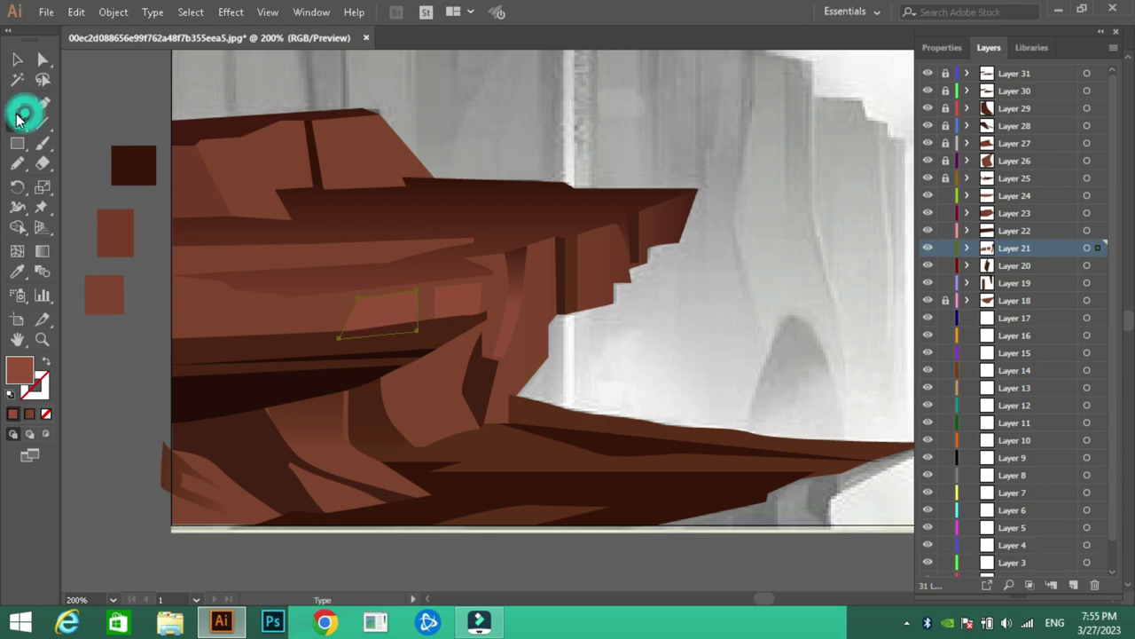
Draw a shadow strip along the middle ledge filled with the dark brown swatch
left_click(17, 113)
left_click(482, 266)
left_click(254, 299)
left_click(173, 279)
left_click(479, 266)
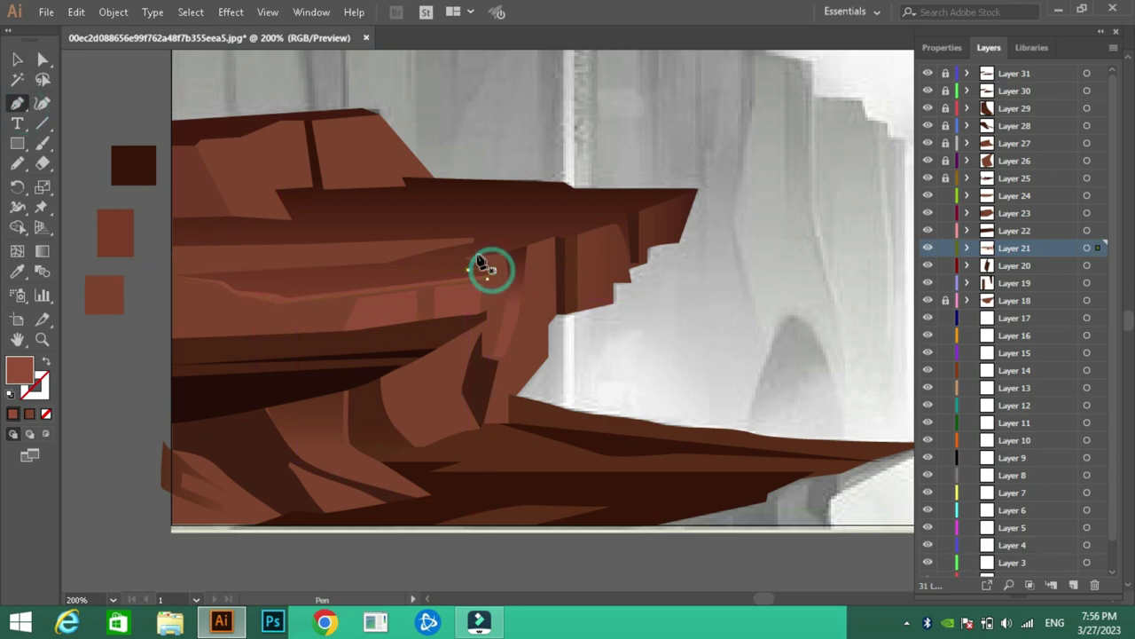
key("i")
left_click(133, 166)
key("v")
Trace a second shadow shape along the left part of the ledge
left_click(121, 83)
key("p")
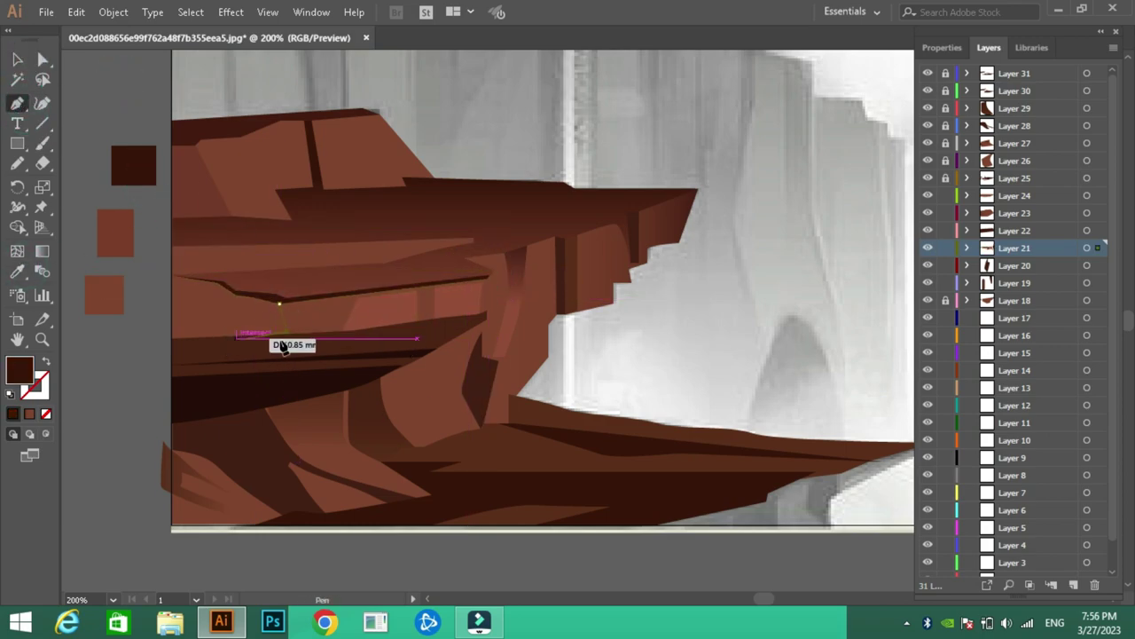
left_click(228, 343)
left_click(172, 342)
left_click(172, 277)
left_click(236, 294)
left_click(279, 303)
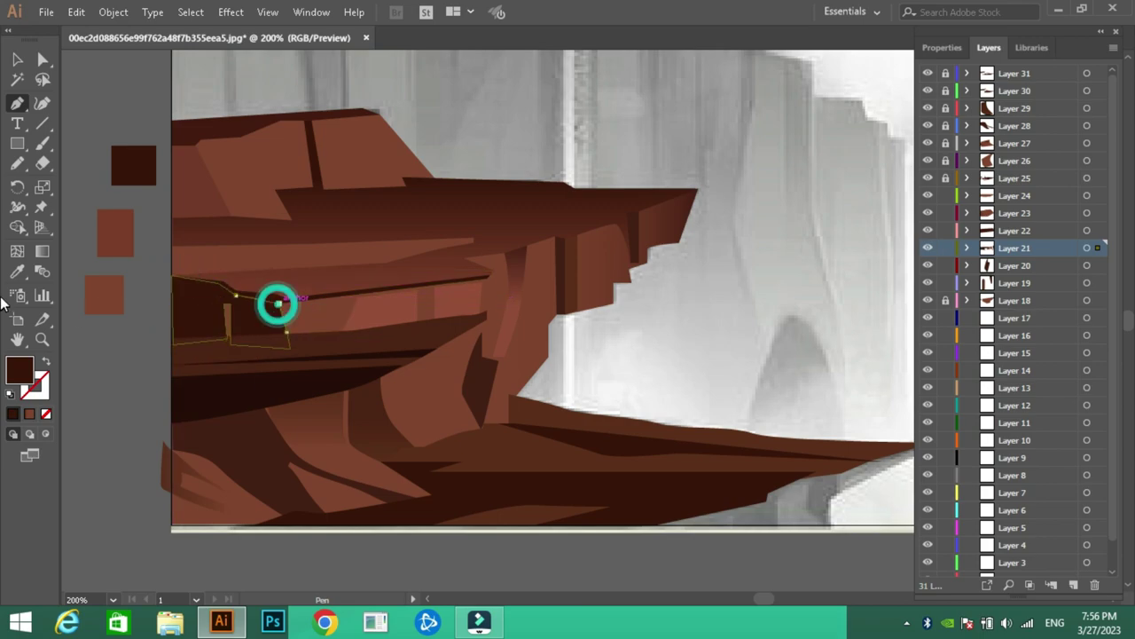
Check the small brown block's opacity and make Layer 23 the working layer
key("v")
left_click(459, 303)
left_click(1032, 278)
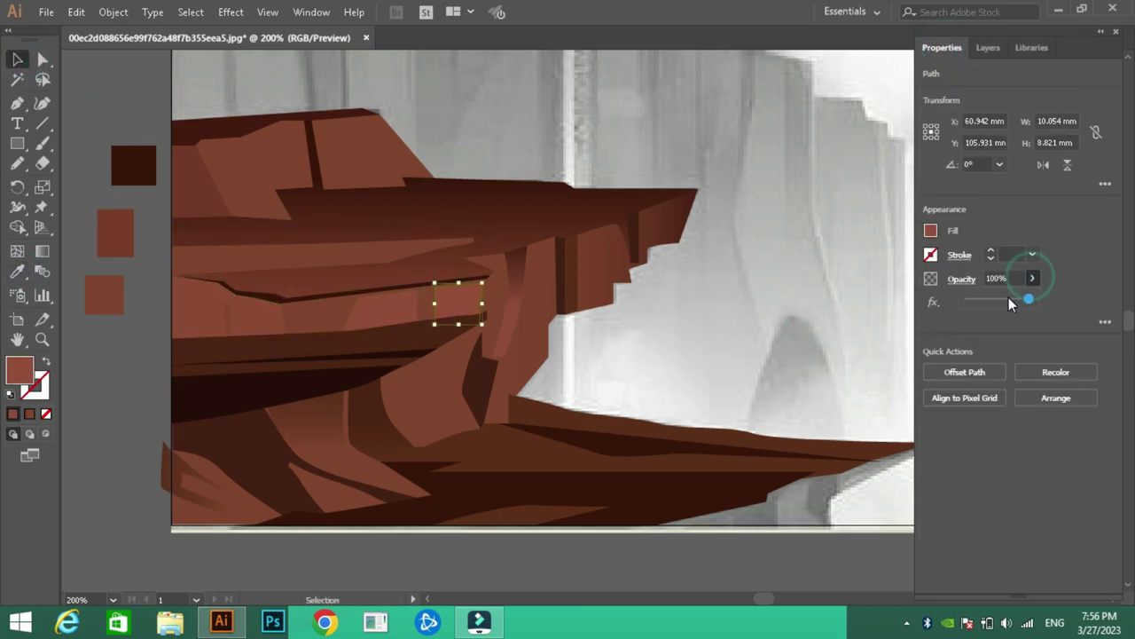
left_click(507, 305)
left_click(988, 47)
left_click(925, 216)
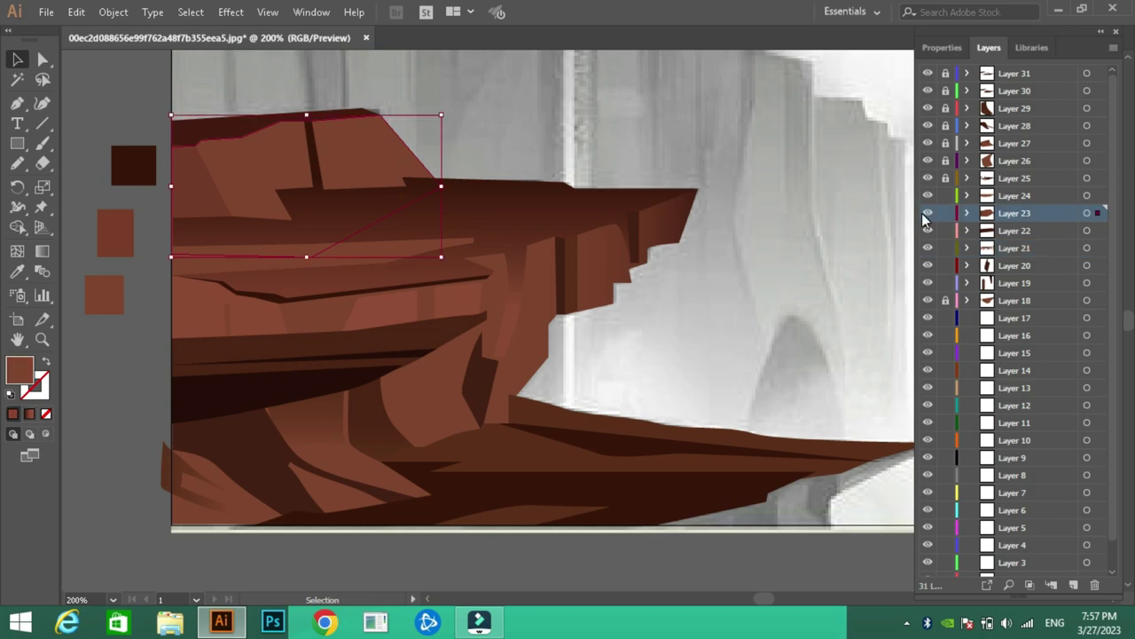
Draw a lighter facet on the top rock block
left_click(19, 105)
left_click(368, 190)
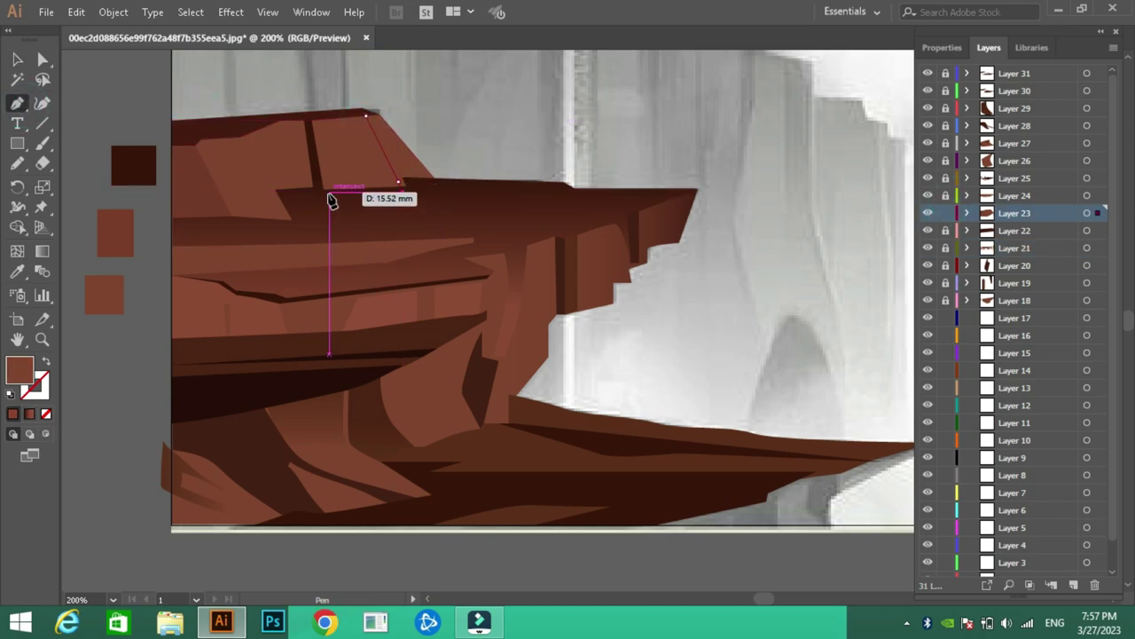
left_click(329, 192)
left_click(337, 114)
left_click(19, 60)
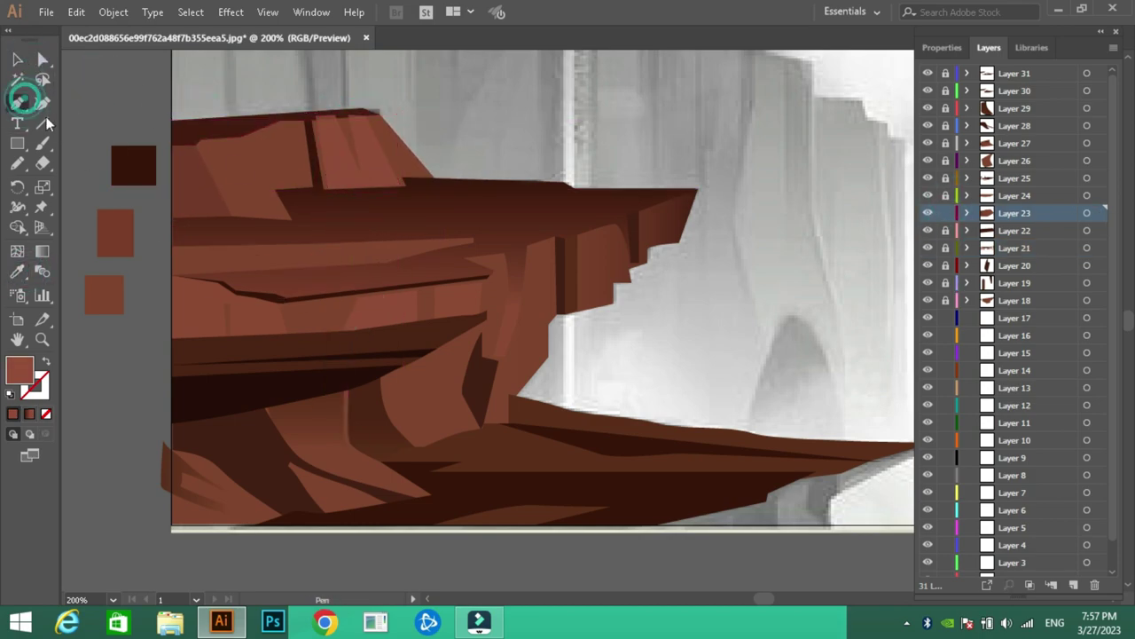
left_click(246, 132)
Unlock and switch to Layer 17 as the working layer
left_click(20, 60)
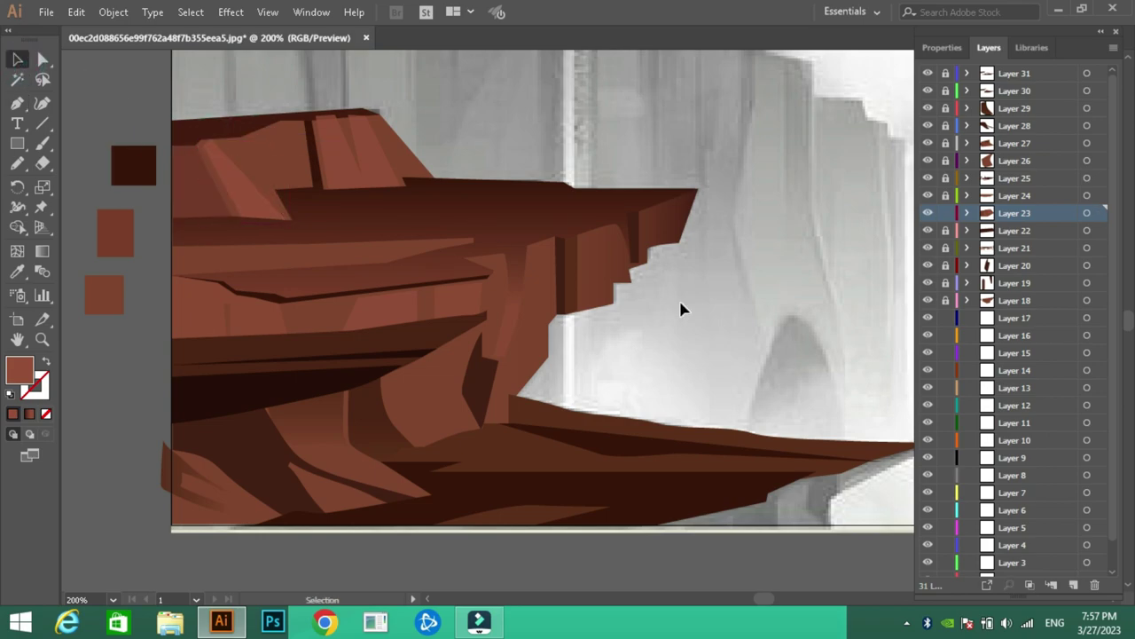
scroll(680, 309, "down", 3)
left_click(971, 318)
Outline a rock piece on the lower right ledge with the Pen tool
left_click_drag(914, 344, 557, 346)
key("p")
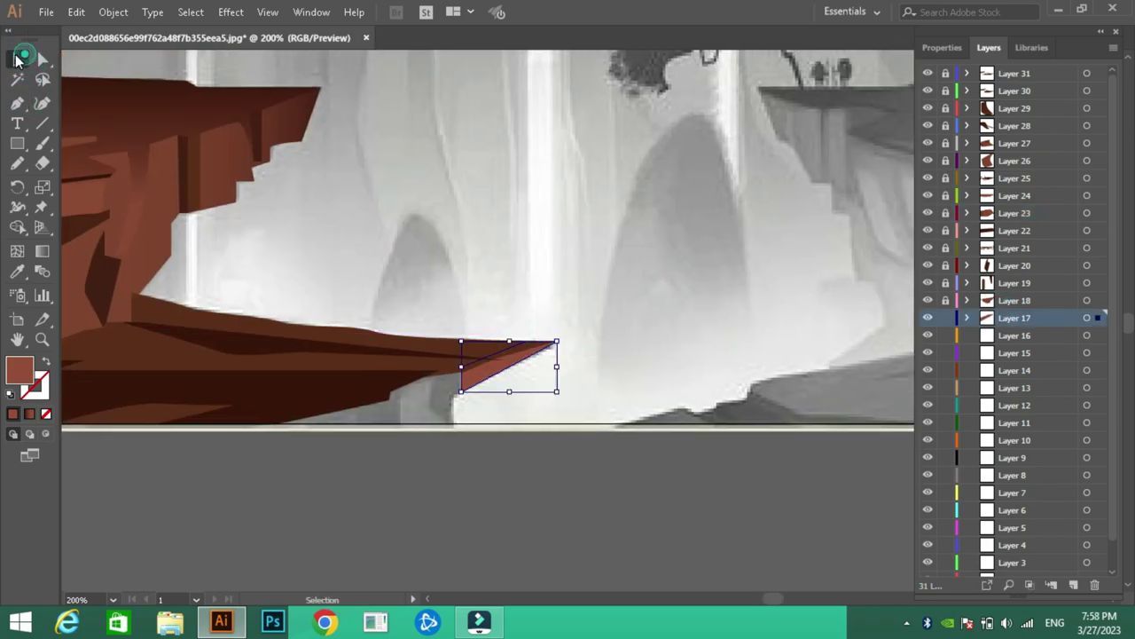
left_click(452, 425)
left_click(427, 384)
left_click(401, 426)
left_click(256, 424)
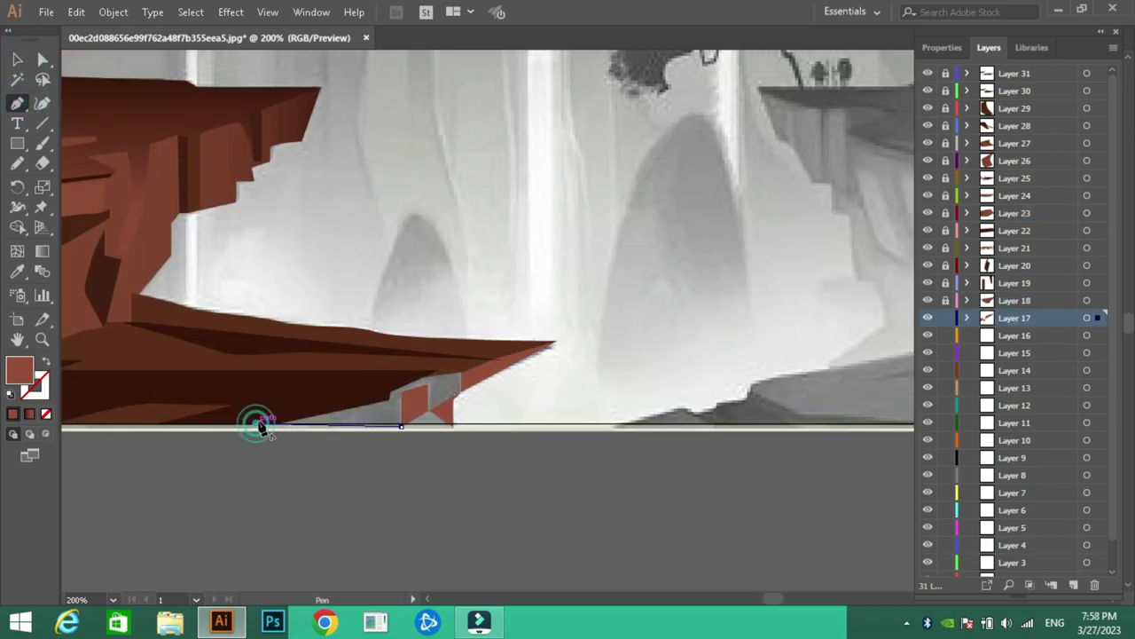
left_click(363, 370)
left_click(460, 366)
Fill the lower-ledge rock piece with the red-brown cliff colour
left_click(474, 375)
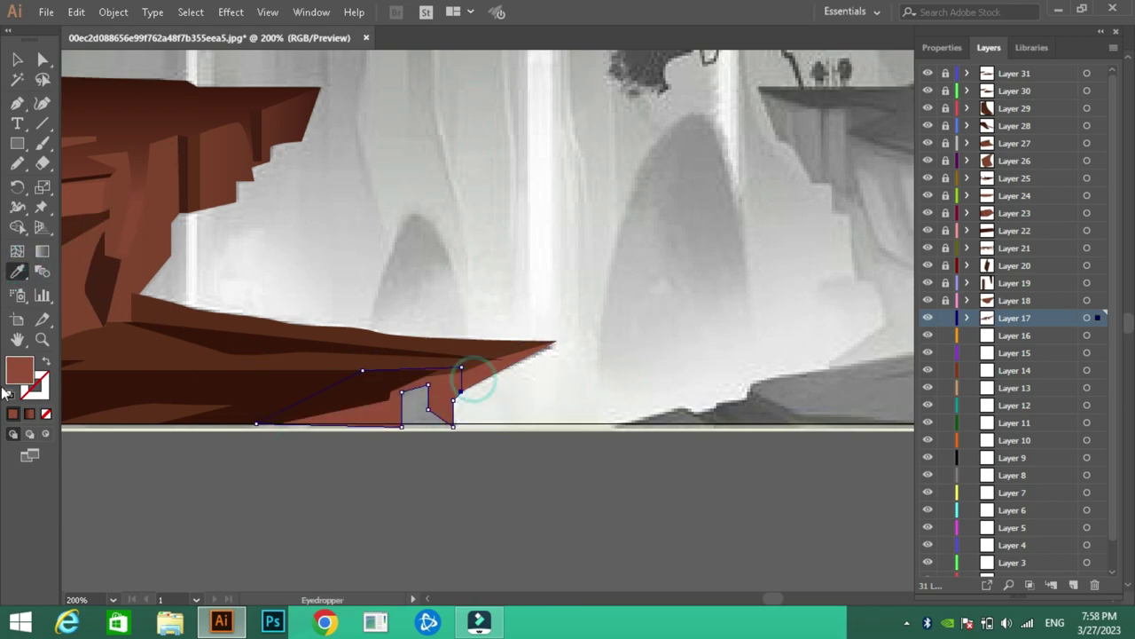
left_click(748, 208)
double_click(19, 369)
key("Return")
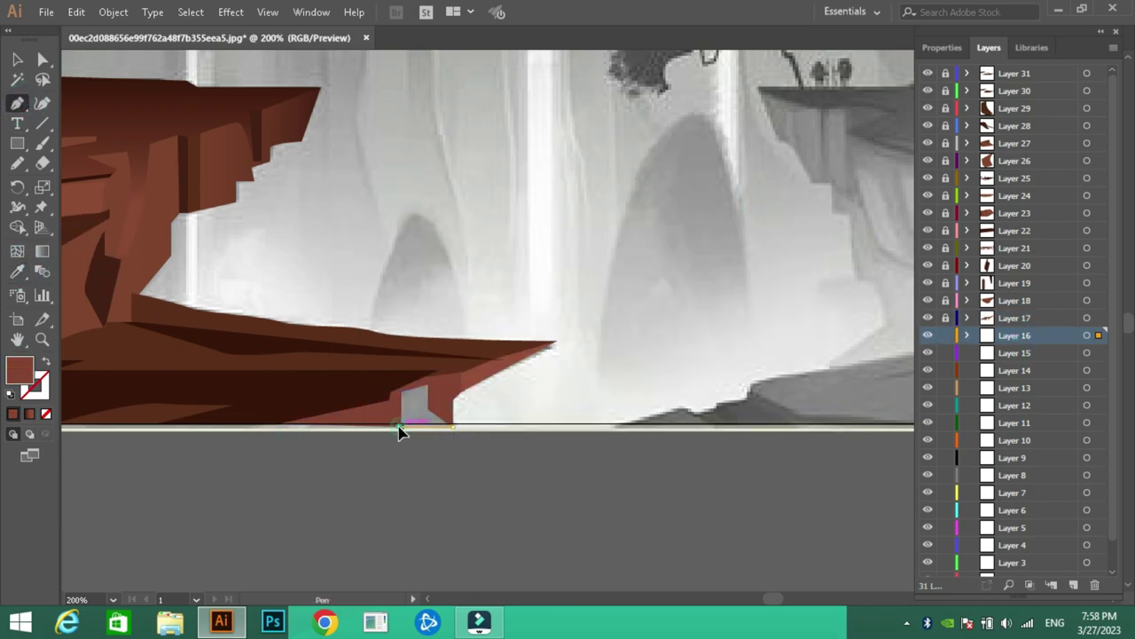
double_click(44, 379)
left_click(765, 195)
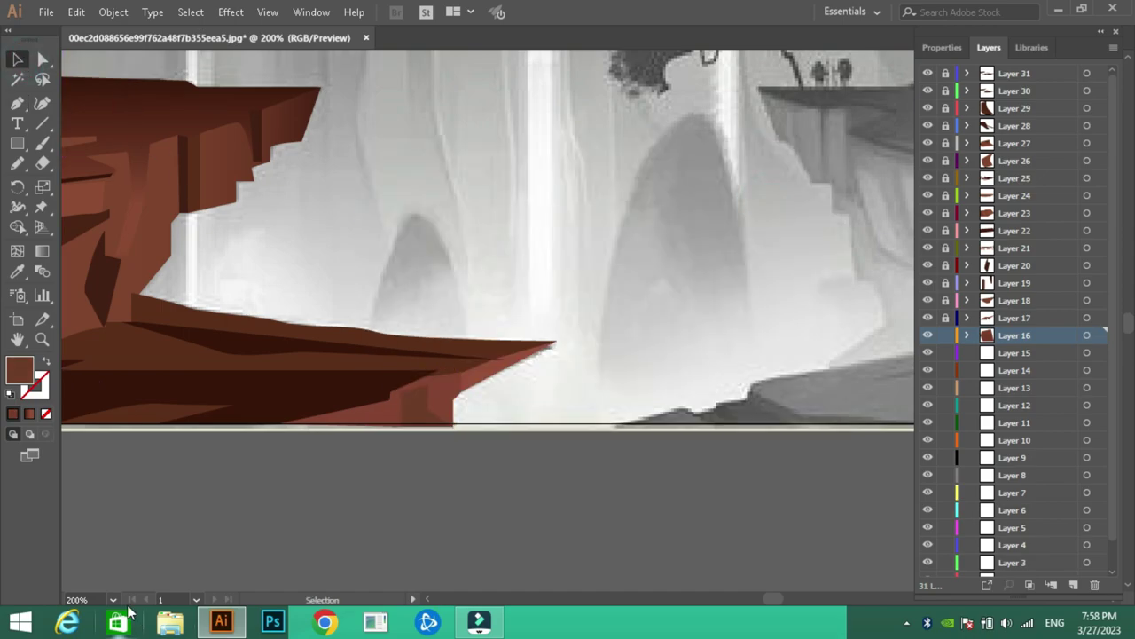
Lock Layer 16, make Layer 15 active, and zoom to 300% on the lower right cliffs
key("v")
key("ctrl+0")
left_click(943, 336)
left_click(1002, 355)
left_click_drag(765, 415, 497, 379)
left_click(112, 600)
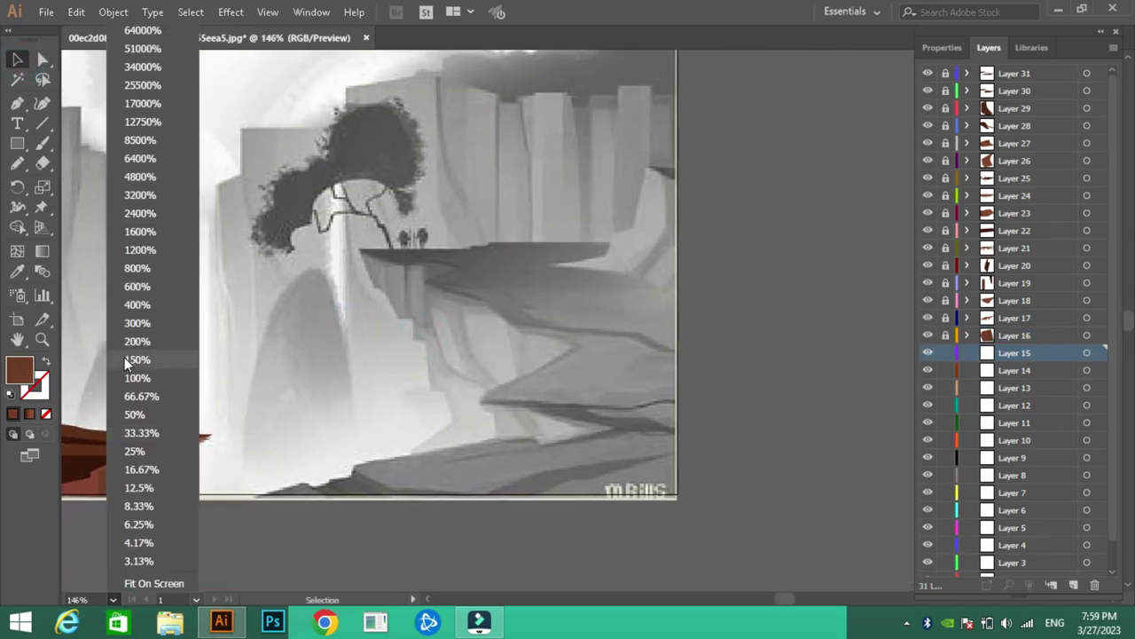
left_click(125, 299)
scroll(385, 431, "down", 3)
Draw a dark crack shape along the bottom grey cliff
left_click(17, 104)
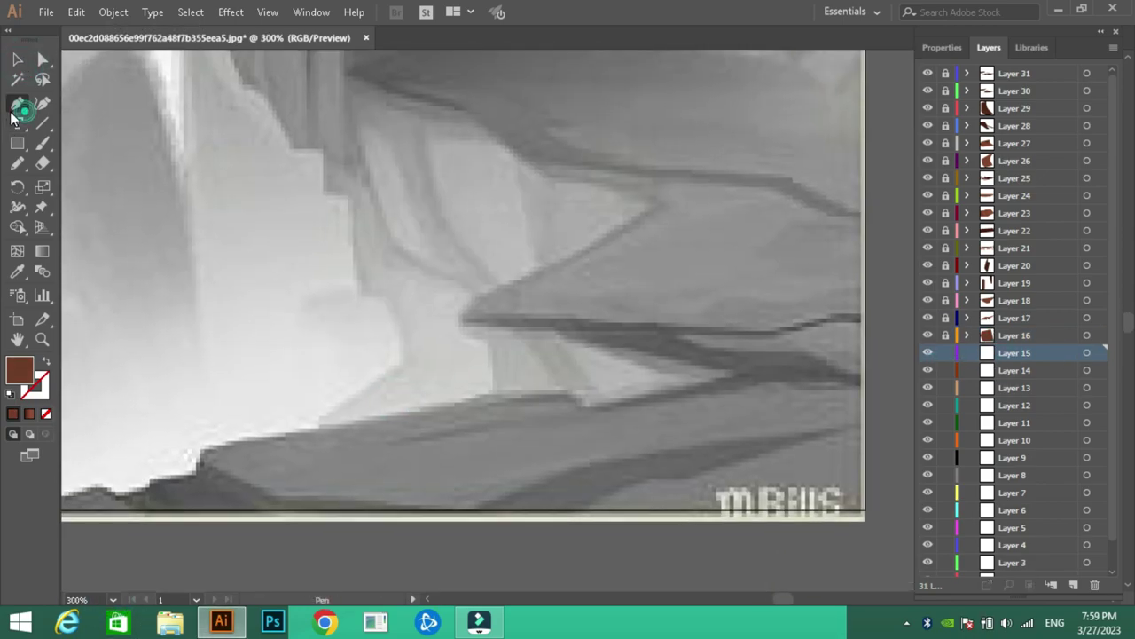
left_click(849, 432)
left_click(611, 494)
left_click(474, 510)
key("v")
scroll(408, 262, "left", 5)
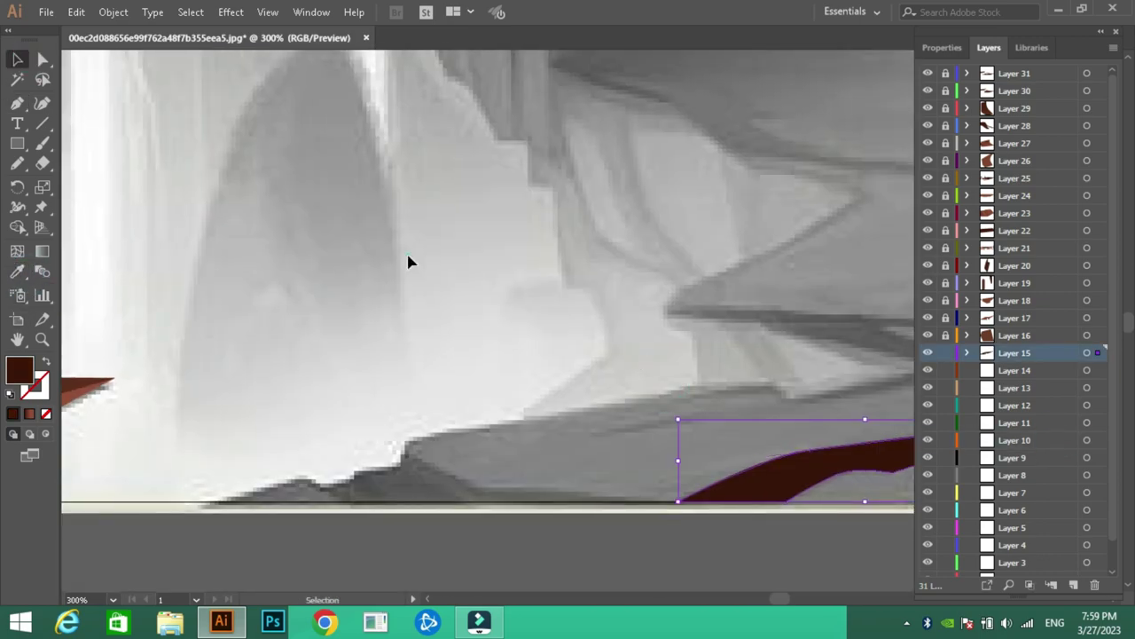
scroll(408, 262, "right", 5)
Outline a dark brown wedge on the right cliff
key("p")
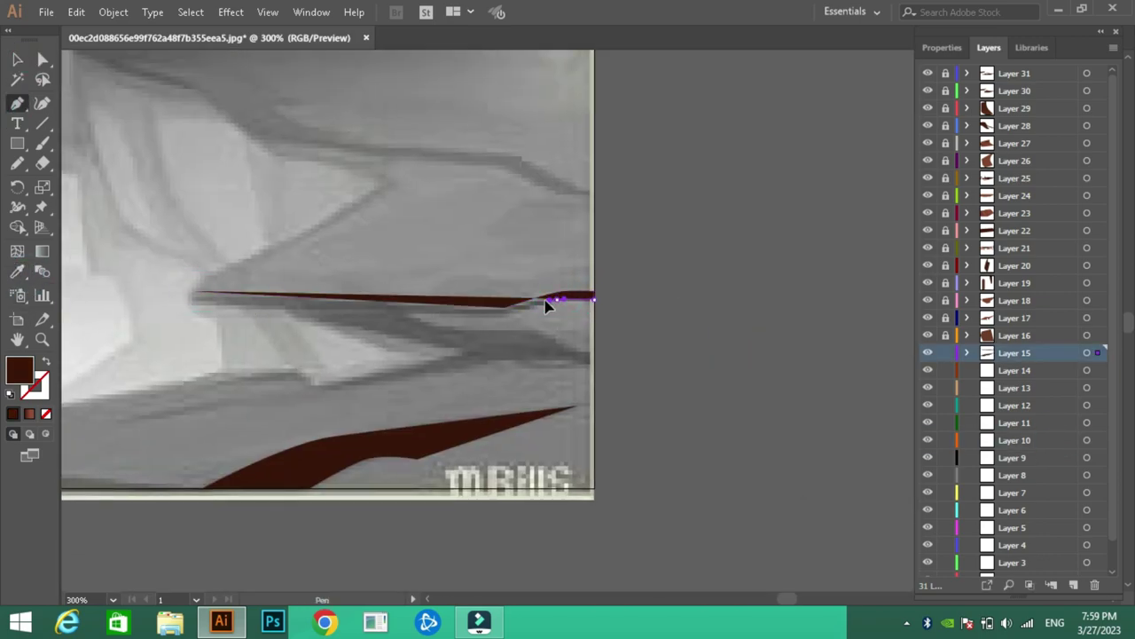
left_click(404, 312)
left_click(458, 330)
left_click(536, 330)
left_click(580, 353)
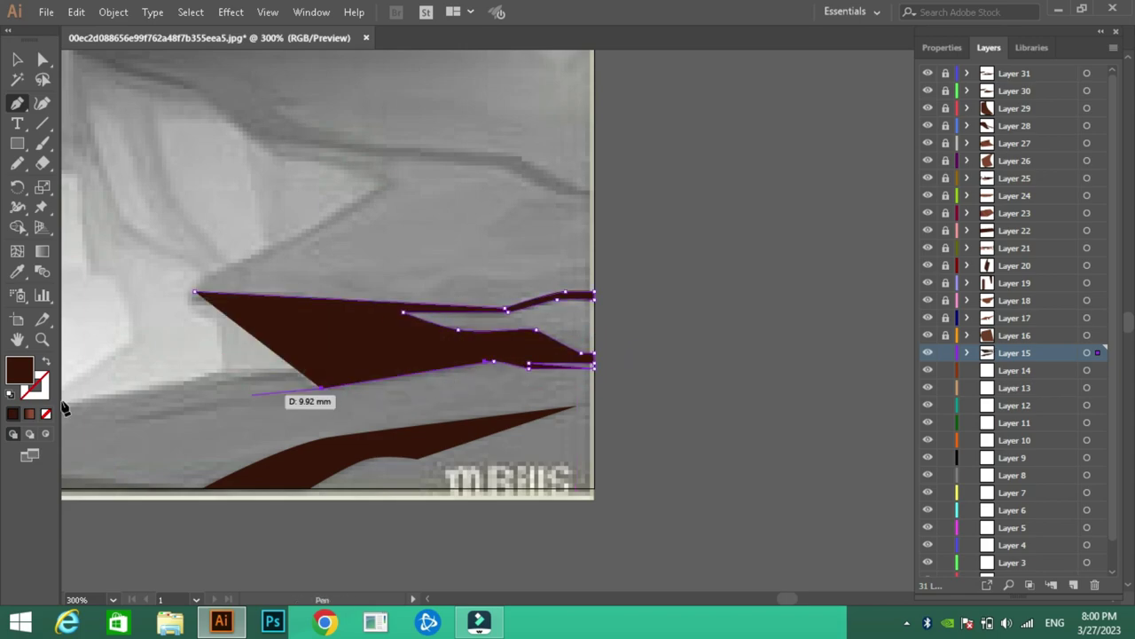
left_click(322, 388)
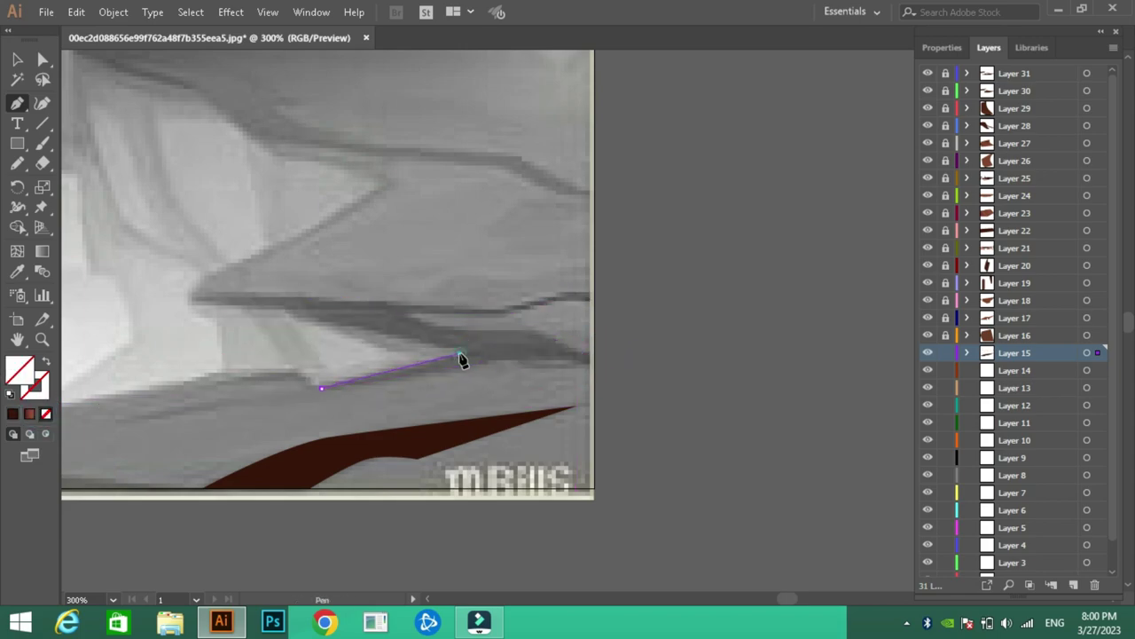
left_click(194, 293)
key("i")
key("v")
Trace another closed ledge shape across the upper cliff, then zoom out
scroll(511, 332, "up", 4)
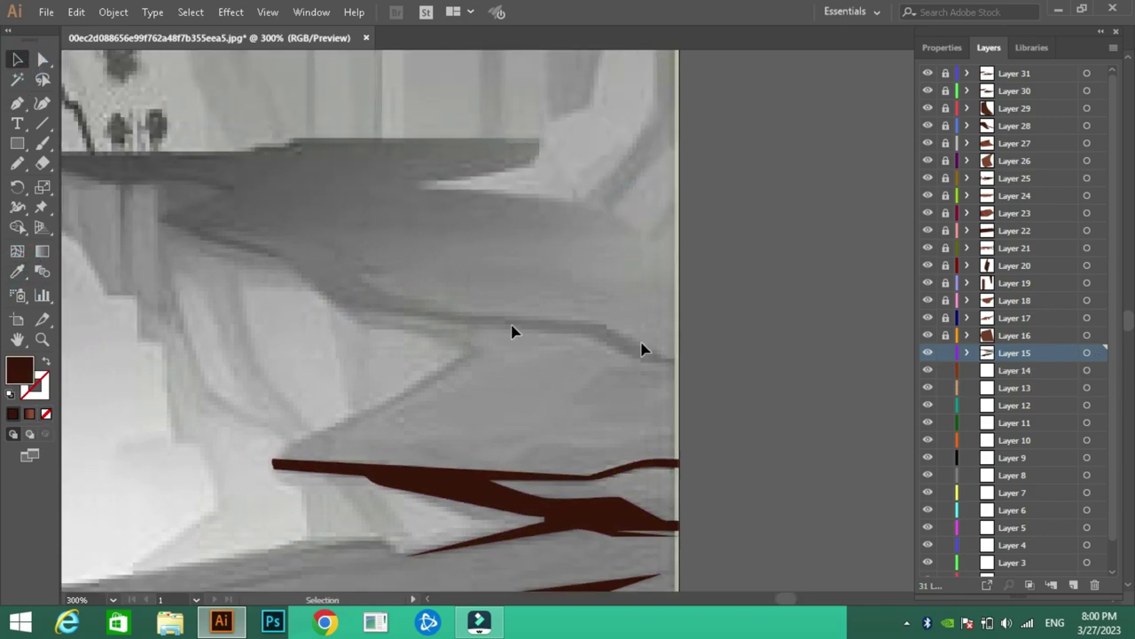
left_click(492, 315)
left_click(476, 315)
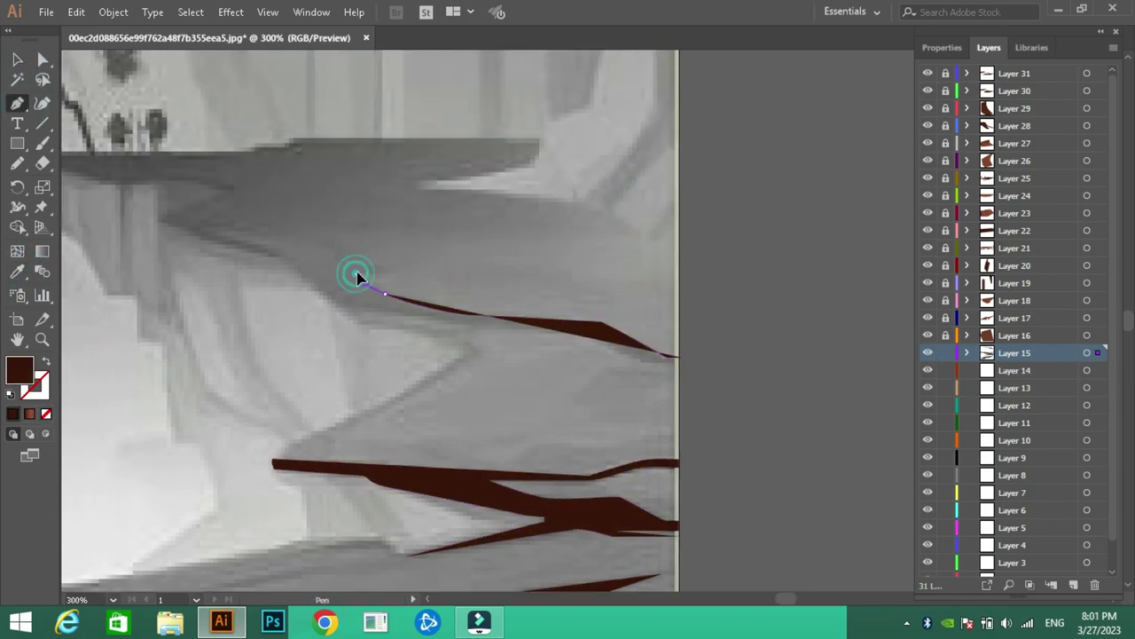
left_click(243, 249)
left_click(304, 259)
left_click(352, 316)
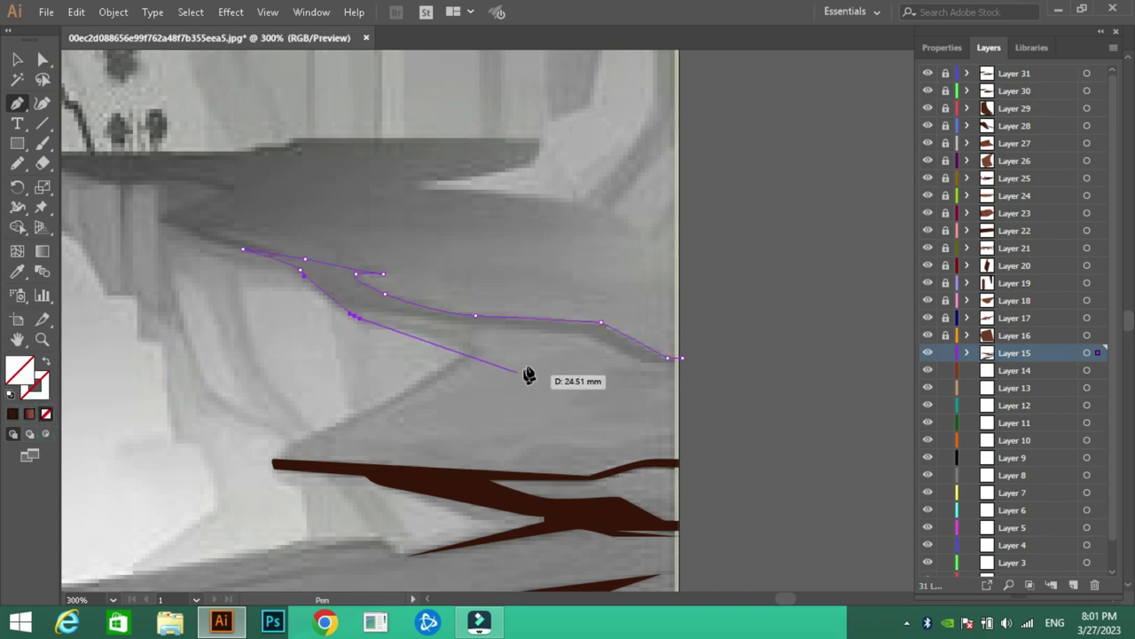
left_click(592, 330)
left_click(683, 364)
left_click(671, 211, "ctrl")
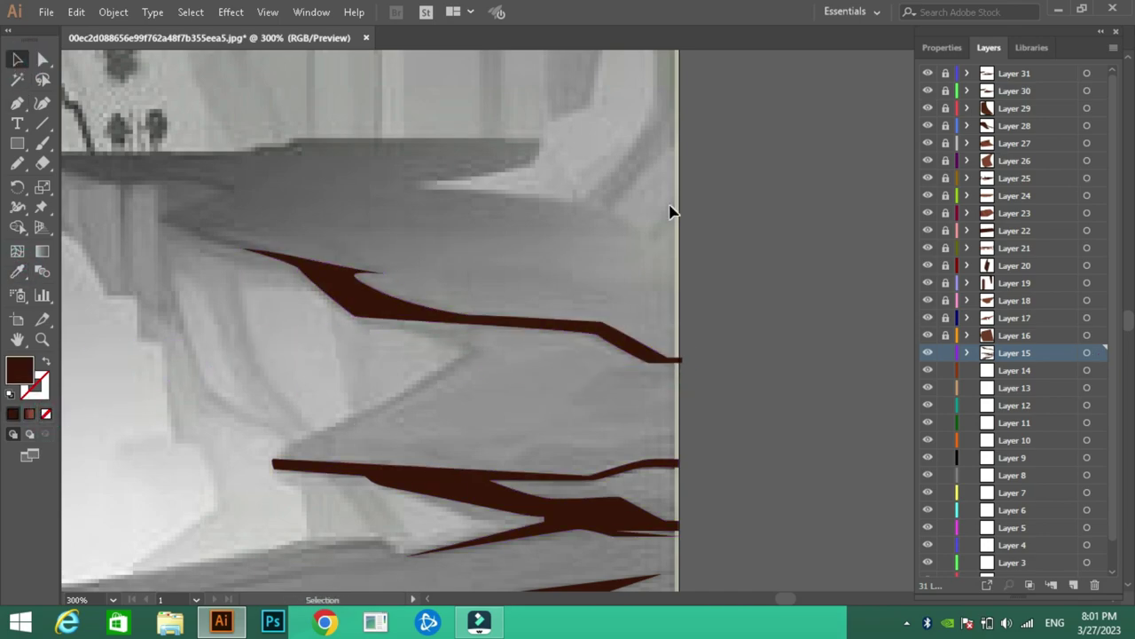
key("ctrl+minus")
left_click(17, 106)
Trace the dark brown ground strip along the bottom edge
left_click(296, 473)
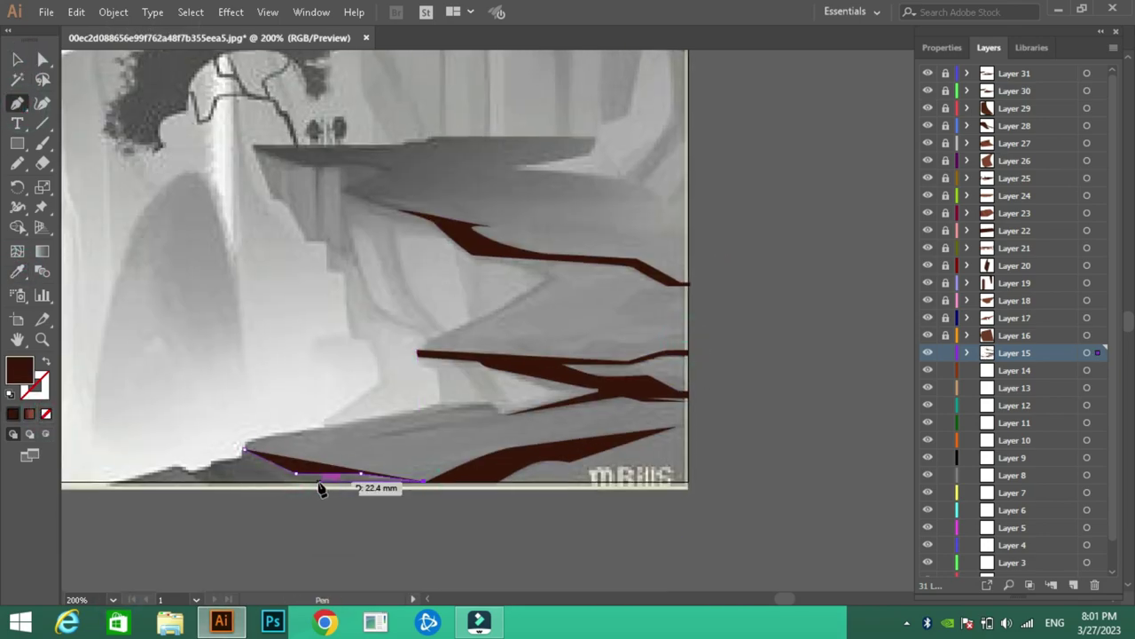
left_click(361, 473)
left_click(424, 481)
left_click(202, 481)
left_click(194, 471)
left_click(206, 462)
key("shift+x")
left_click(181, 188, "ctrl")
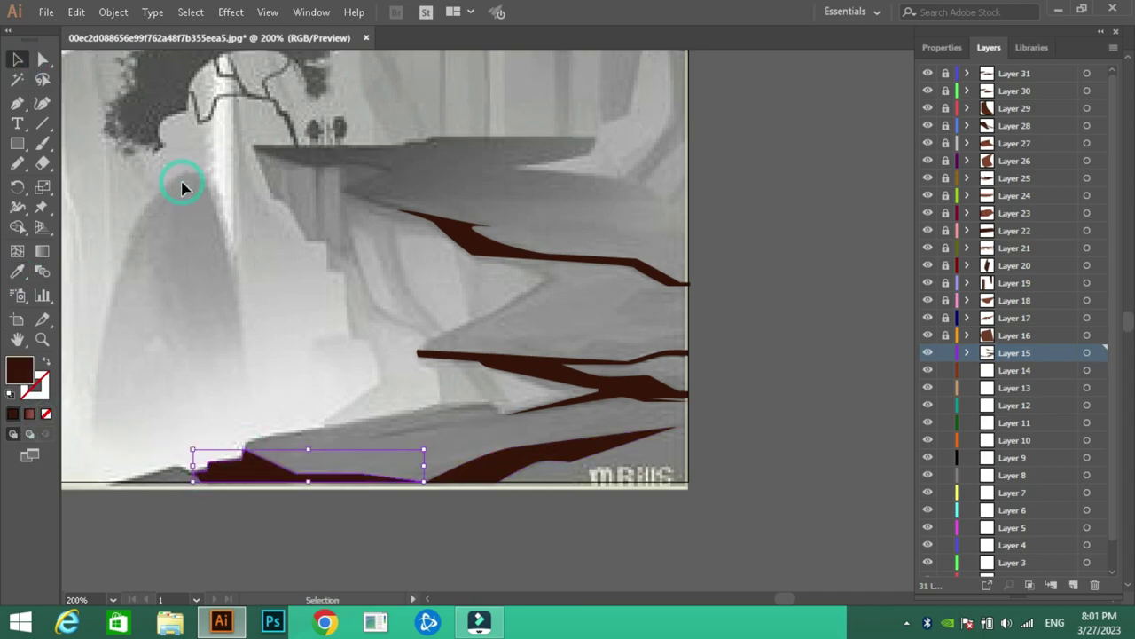
Lock the finished layer, switch to Layer 14, and begin a middle-cliff ledge outline
left_click(945, 352)
left_click(1011, 370)
key("p")
left_click(647, 309)
left_click(443, 343)
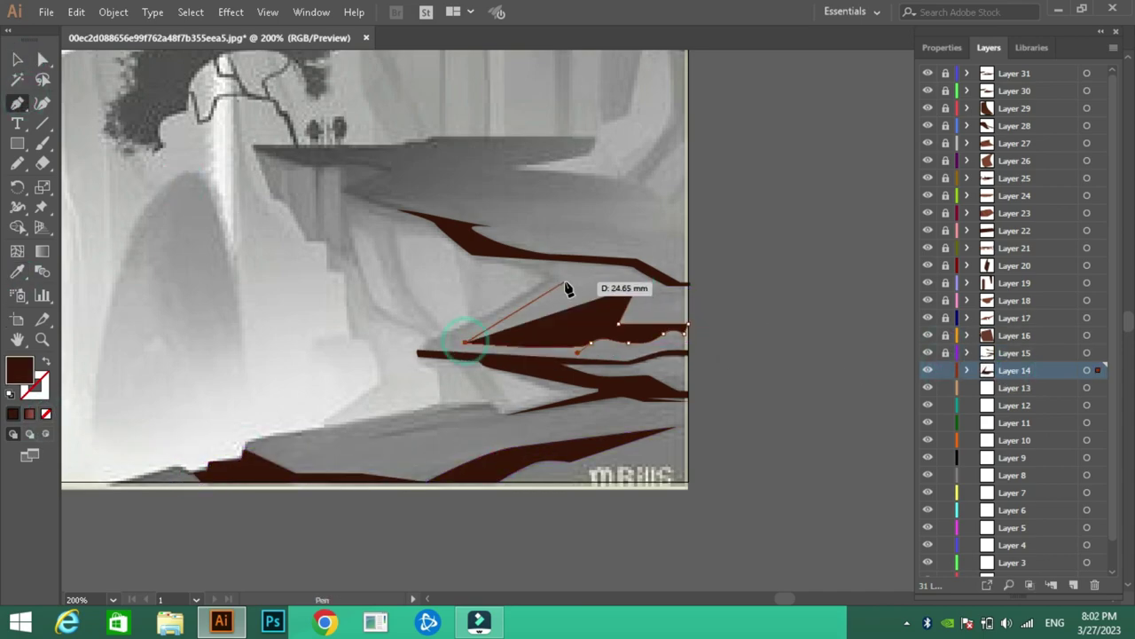
left_click(543, 265)
Complete and close the lower ledge outline along its bottom edge
left_click(215, 228, "ctrl")
left_click(388, 433)
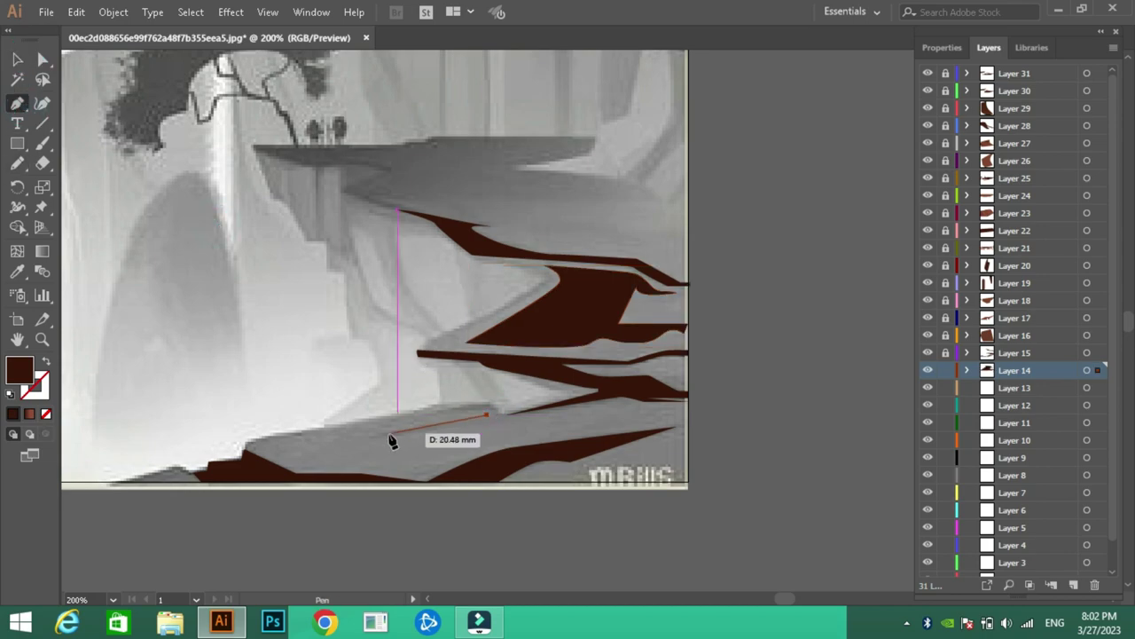
left_click(487, 416)
left_click(623, 409)
left_click(665, 414)
left_click(525, 440)
left_click(456, 458)
left_click(434, 471)
left_click(353, 465)
left_click(300, 466)
left_click(259, 449)
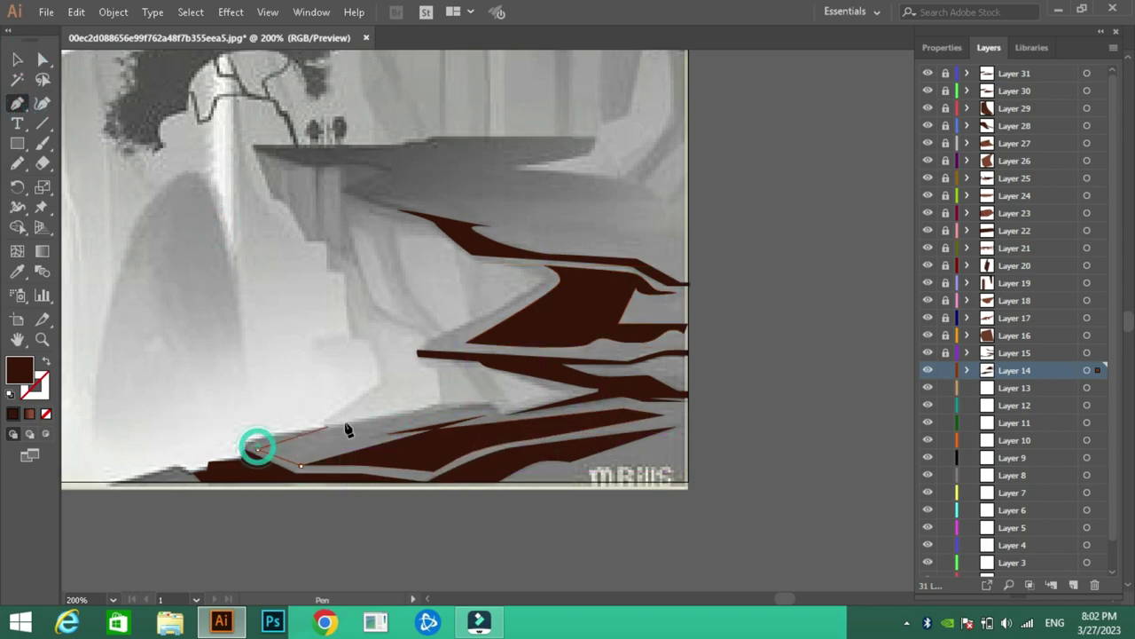
left_click(478, 409)
left_click(798, 399, "ctrl")
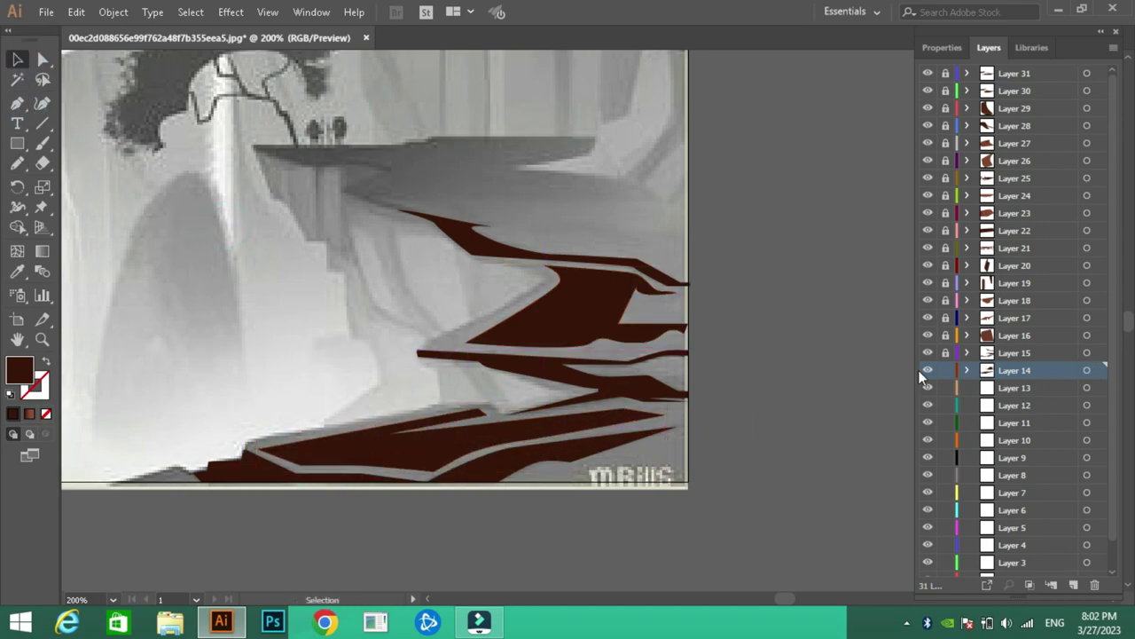
On Layer 13, trace the big cliff outline from lower left up the ledge edges
left_click(1014, 388)
key("p")
left_click(244, 444)
left_click(621, 393)
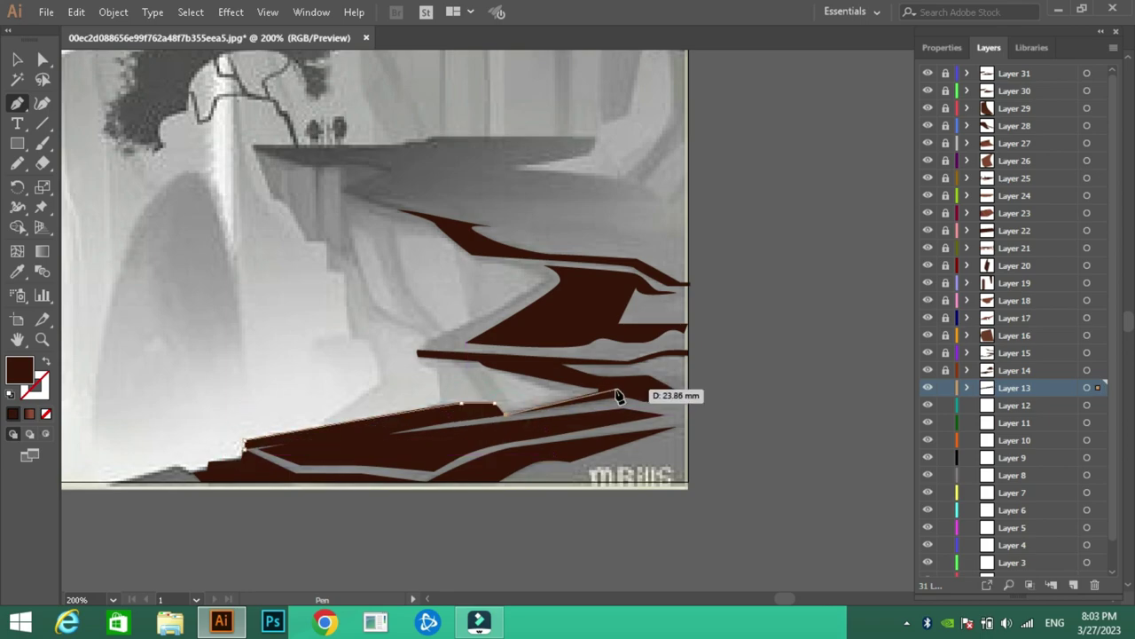
left_click(484, 363)
left_click(418, 351)
left_click(449, 331)
left_click(543, 279)
left_click(512, 264)
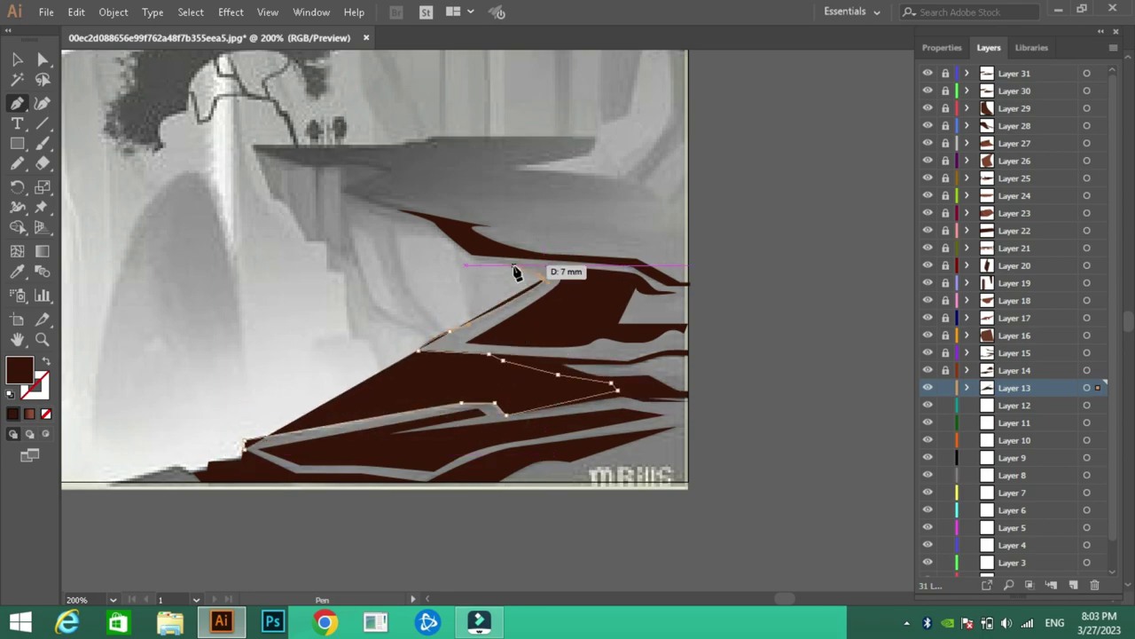
left_click(472, 255)
left_click(448, 225)
left_click(401, 211)
left_click(340, 189)
Finish the big cliff outline along its top and right side, unfilled, and close it
left_click(384, 169)
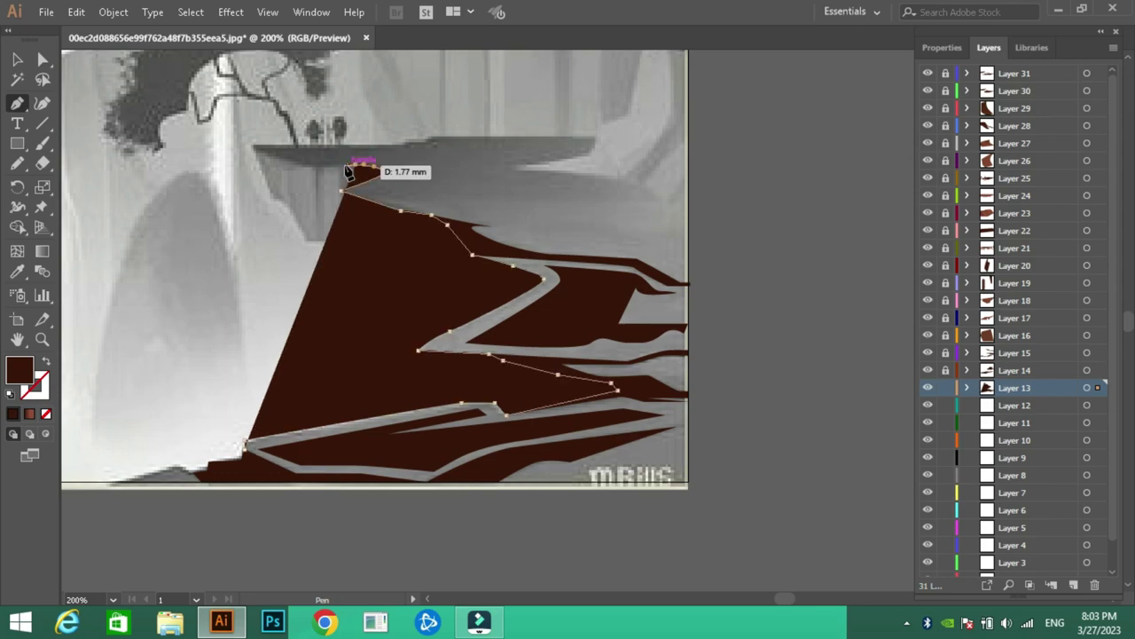
left_click(344, 166)
left_click(253, 147)
left_click(431, 138)
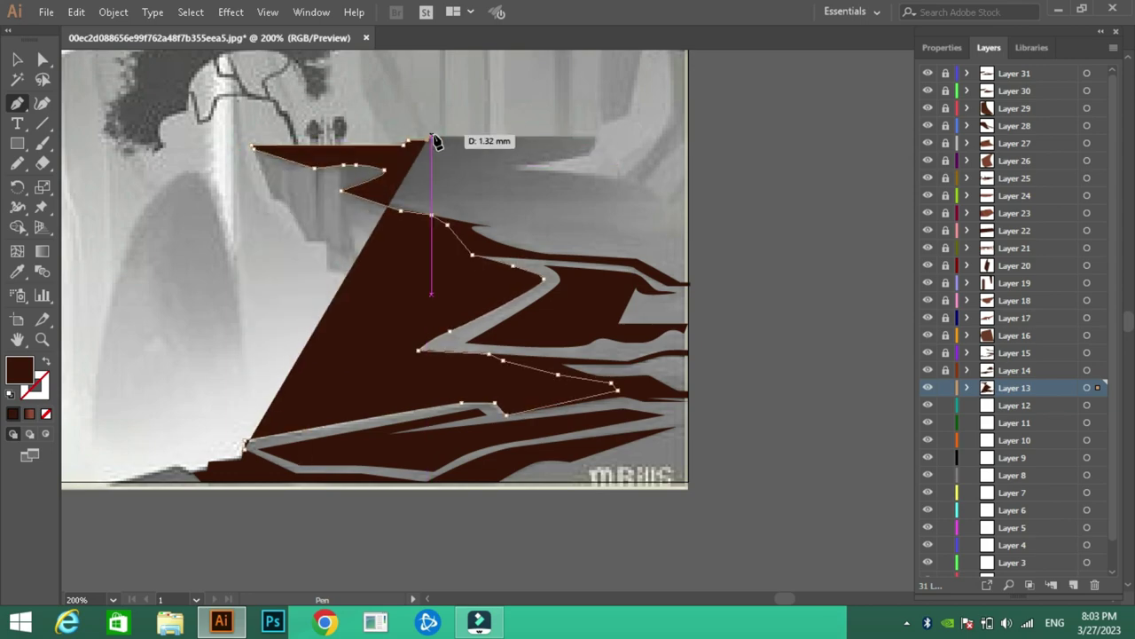
left_click(594, 135)
key("slash")
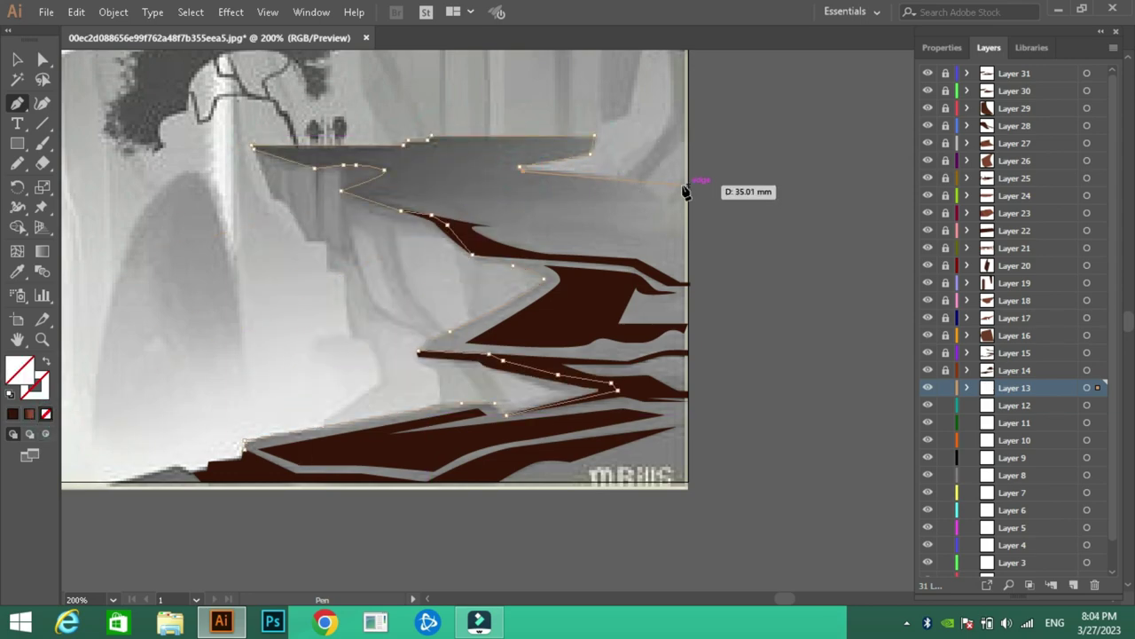
left_click(645, 182)
left_click(670, 116)
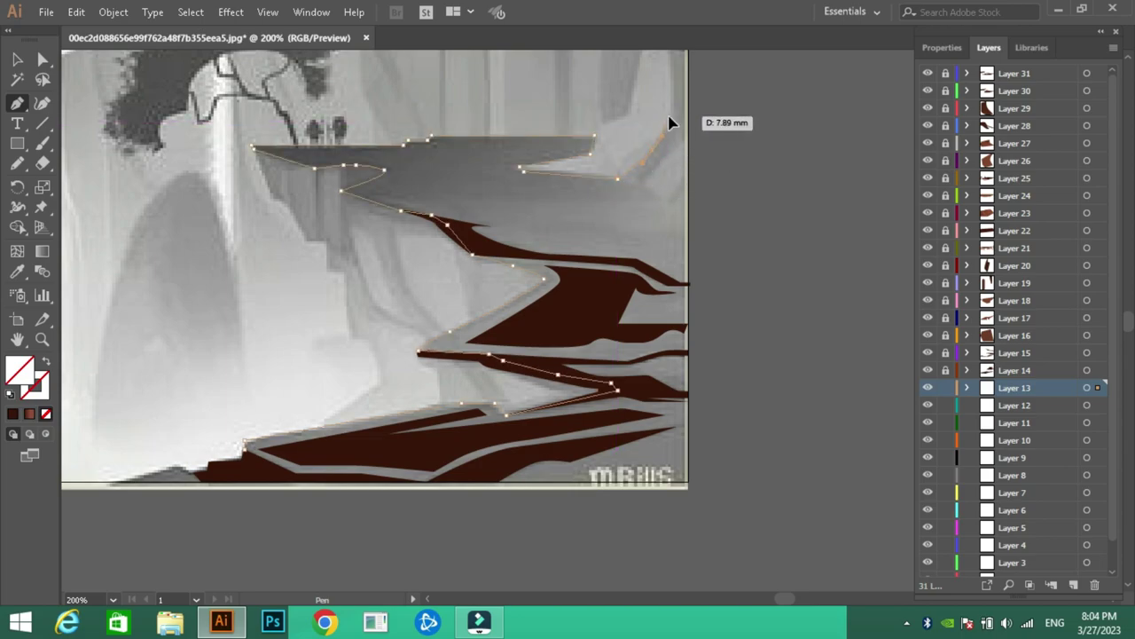
left_click(683, 143)
left_click(656, 195)
left_click(687, 180)
left_click(689, 483)
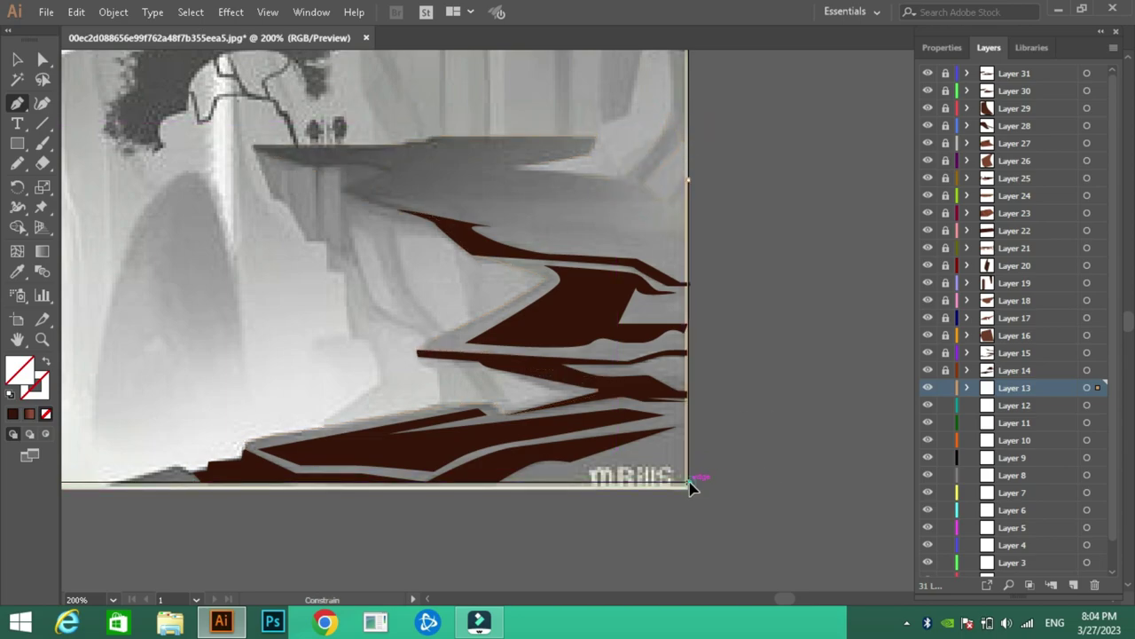
Draw two brown swatch squares beside the artboard with the Rectangle tool
key("m")
left_click_drag(756, 181, 832, 251)
left_click_drag(754, 286, 807, 344)
key("F6")
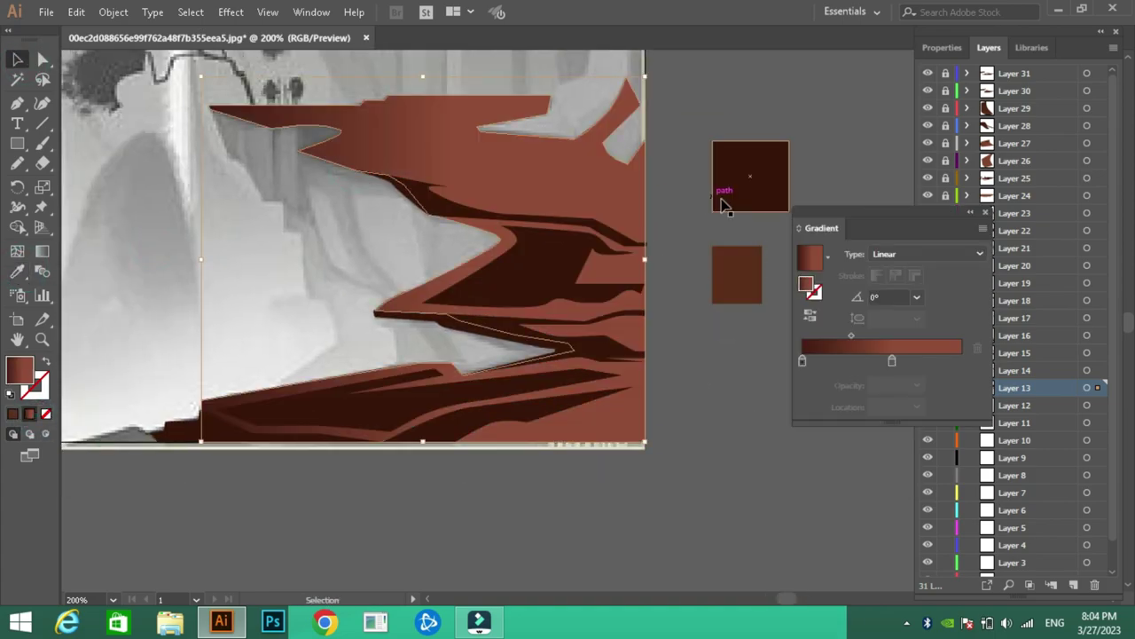
Fill the big cliff with a -90° linear gradient using a dark brown stop
left_click(524, 180)
double_click(807, 284)
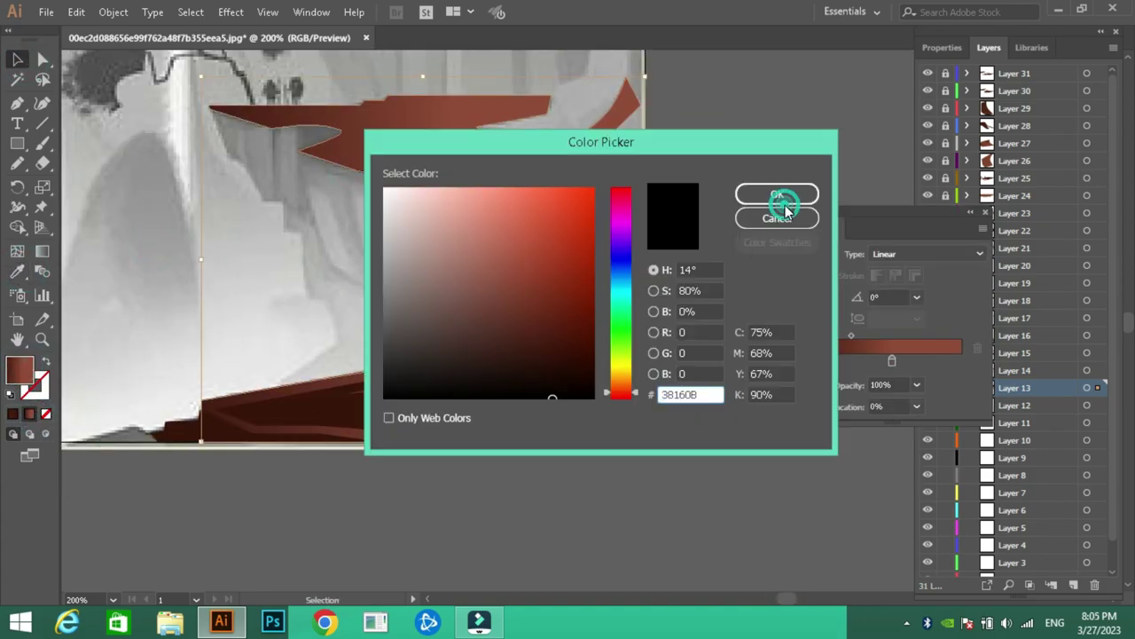
left_click(775, 192)
left_click(916, 297)
Recolour the middle ledge shapes with reddish brown #843F29
left_click(578, 294)
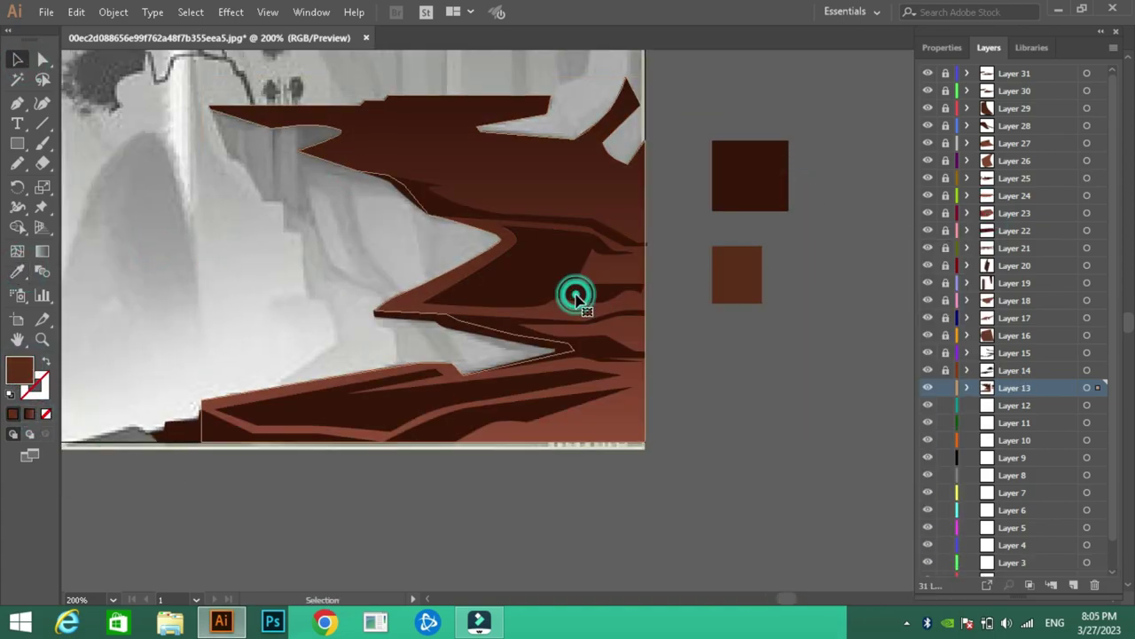
left_click(17, 273)
double_click(20, 369)
left_click(629, 396)
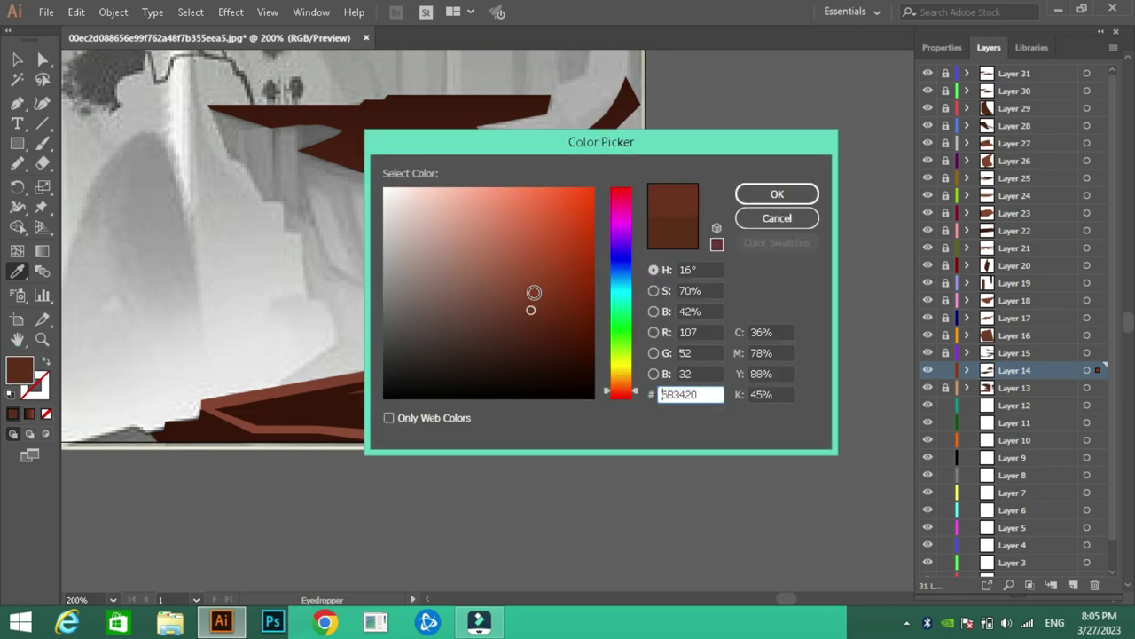
key("Return")
left_click(418, 406)
double_click(19, 369)
left_click(531, 287)
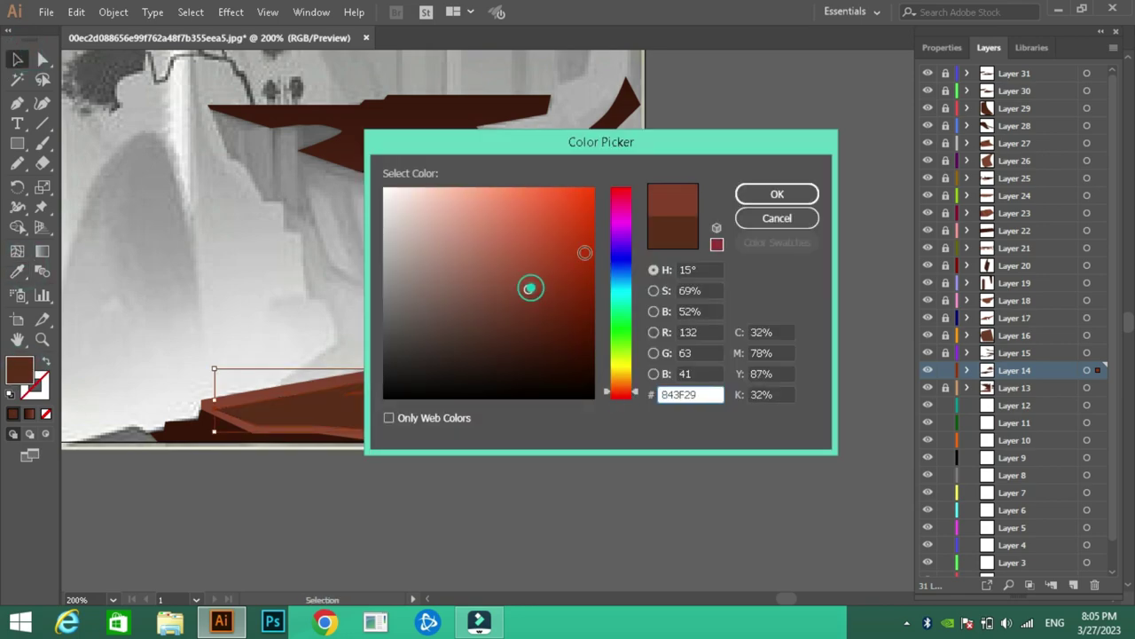
key("Return")
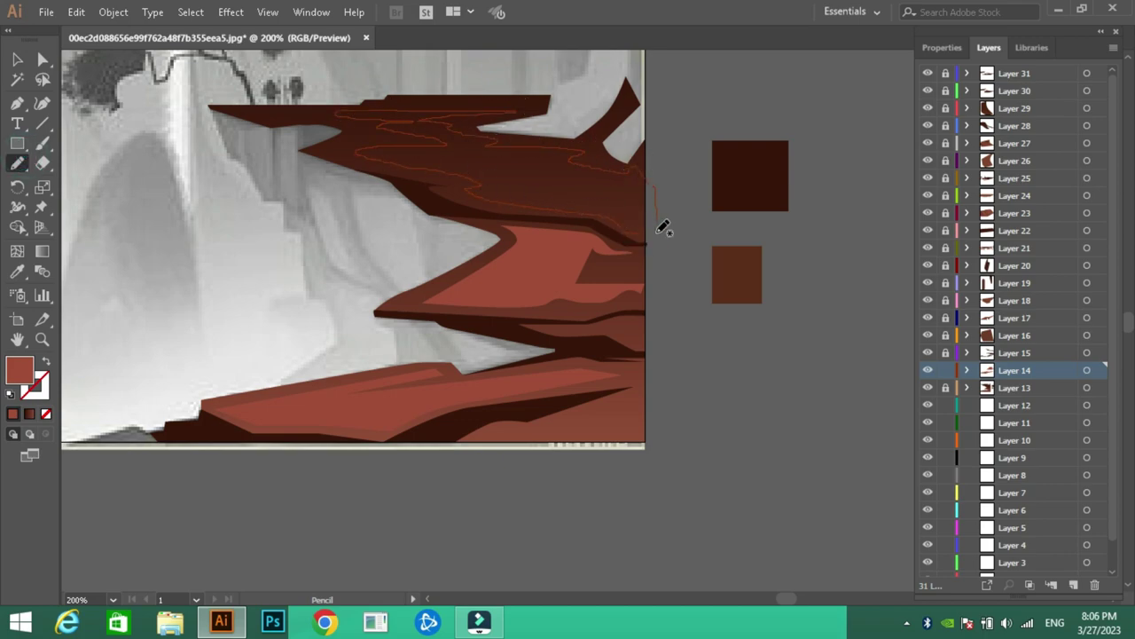
Redraw the reddish ledge shape's edge and check the middle and bottom shapes
left_click_drag(663, 227, 648, 241)
key("v")
double_click(532, 266)
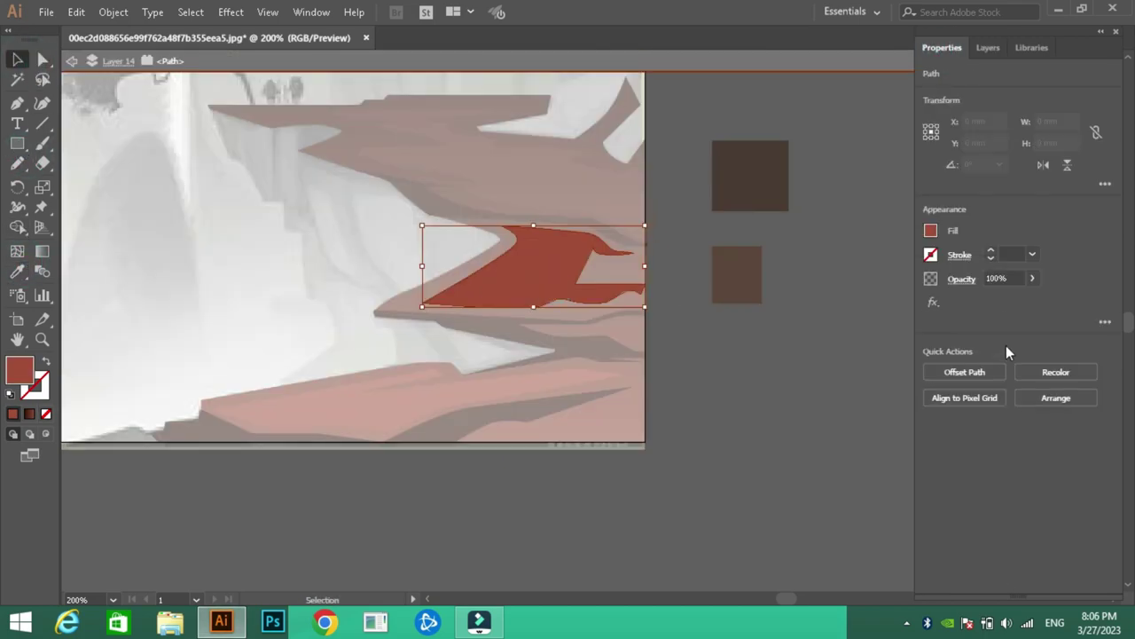
key("Escape")
left_click(349, 413)
left_click(824, 157)
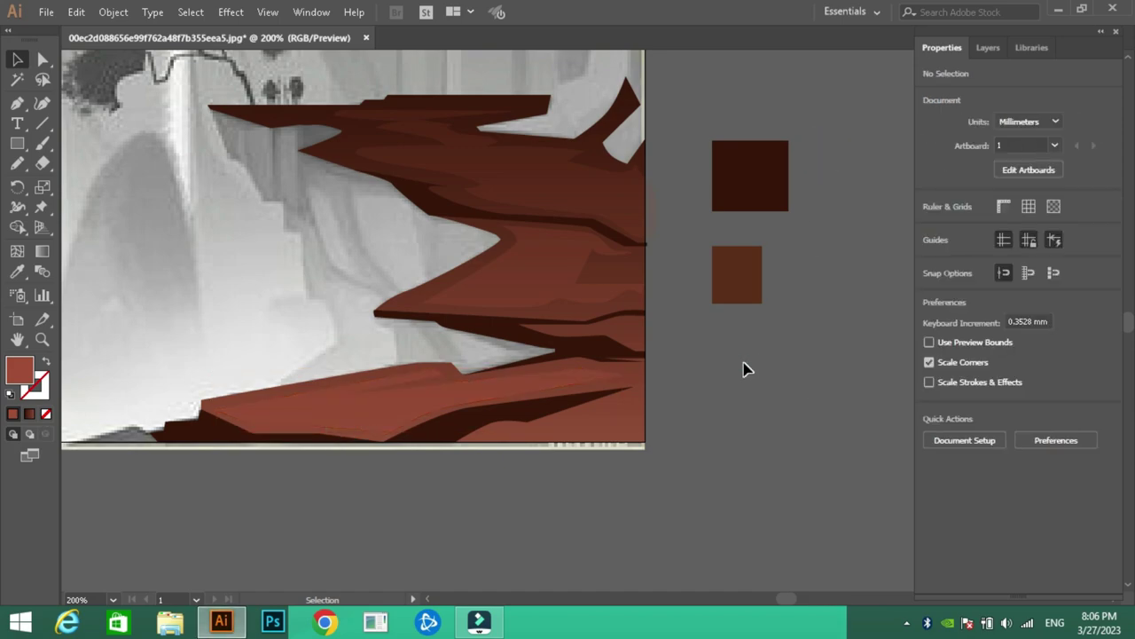
Make Layer 12 the active drawing layer and check its layer options
scroll(744, 368, "up", 2)
left_click(988, 47)
double_click(1014, 404)
left_click(650, 380)
scroll(562, 227, "up", 1)
key("p")
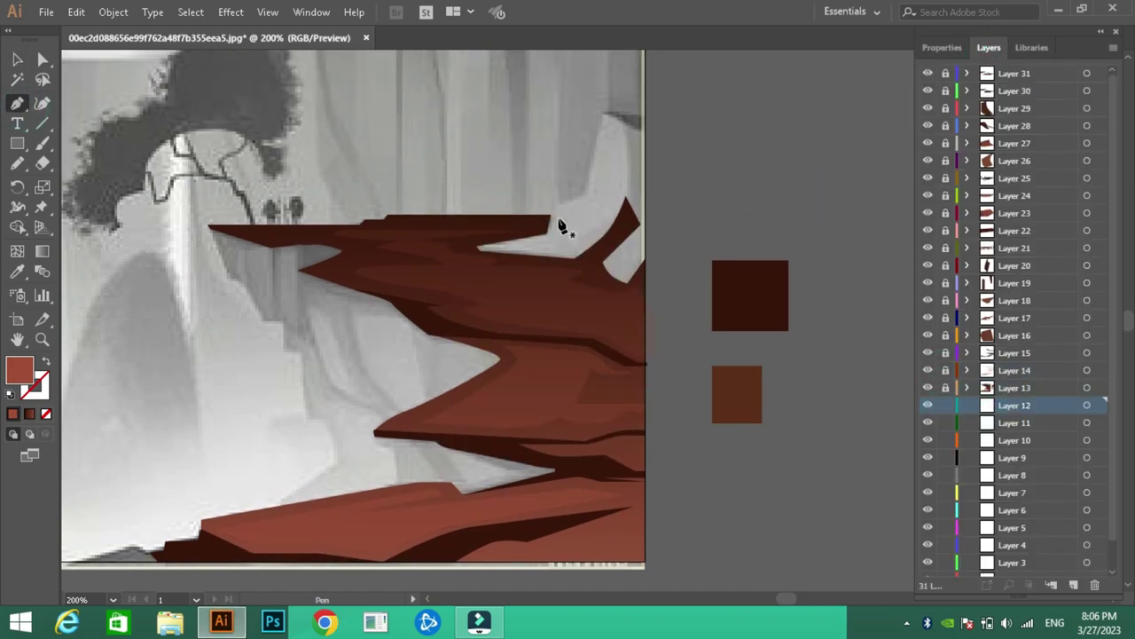
Trace the tall rock spire at upper right and fill it with the sampled reddish brown
left_click(604, 118)
left_click(649, 246)
left_click(456, 240)
key("i")
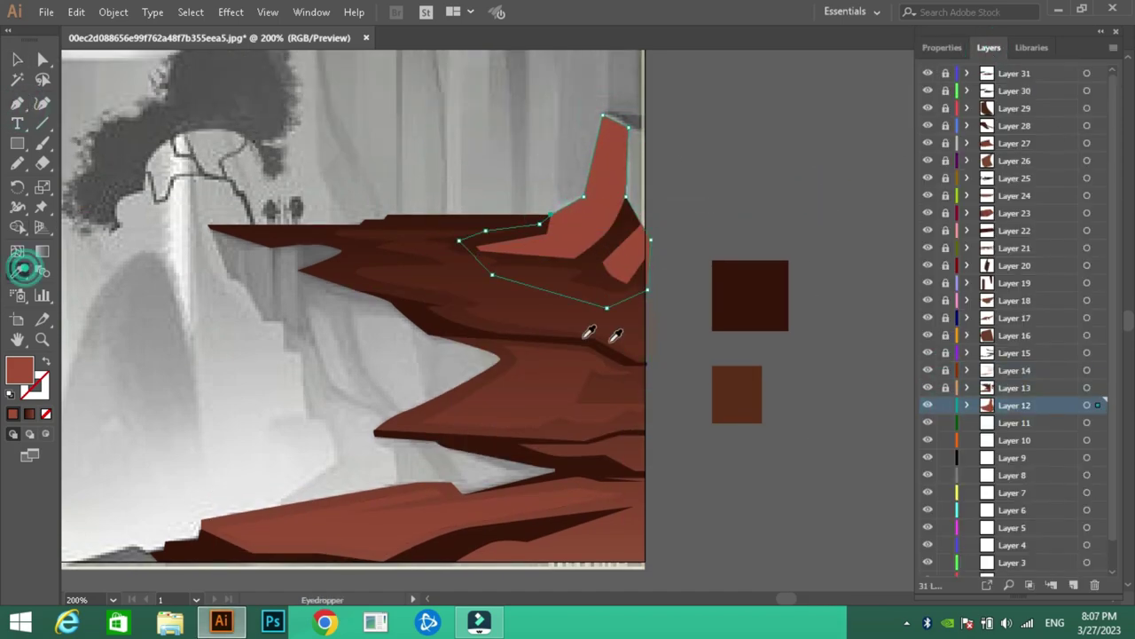
left_click(736, 393)
double_click(20, 369)
left_click(777, 193)
Lock the spire's layer and make Layer 10 the drawing layer
double_click(1014, 422)
left_click(647, 380)
key("p")
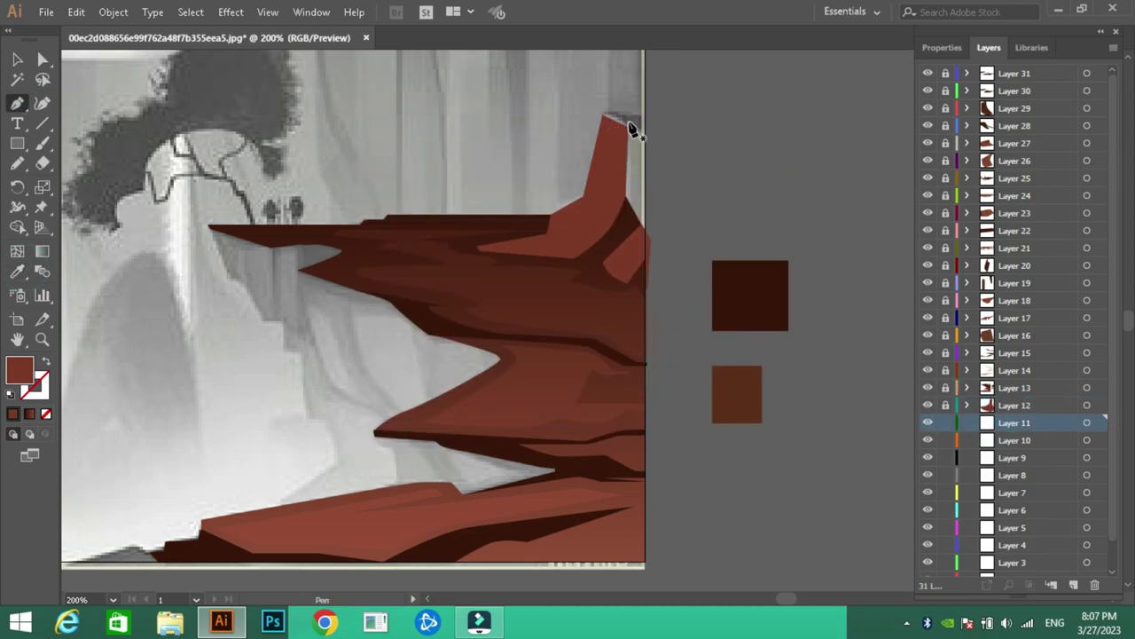
left_click(945, 422)
left_click(1014, 440)
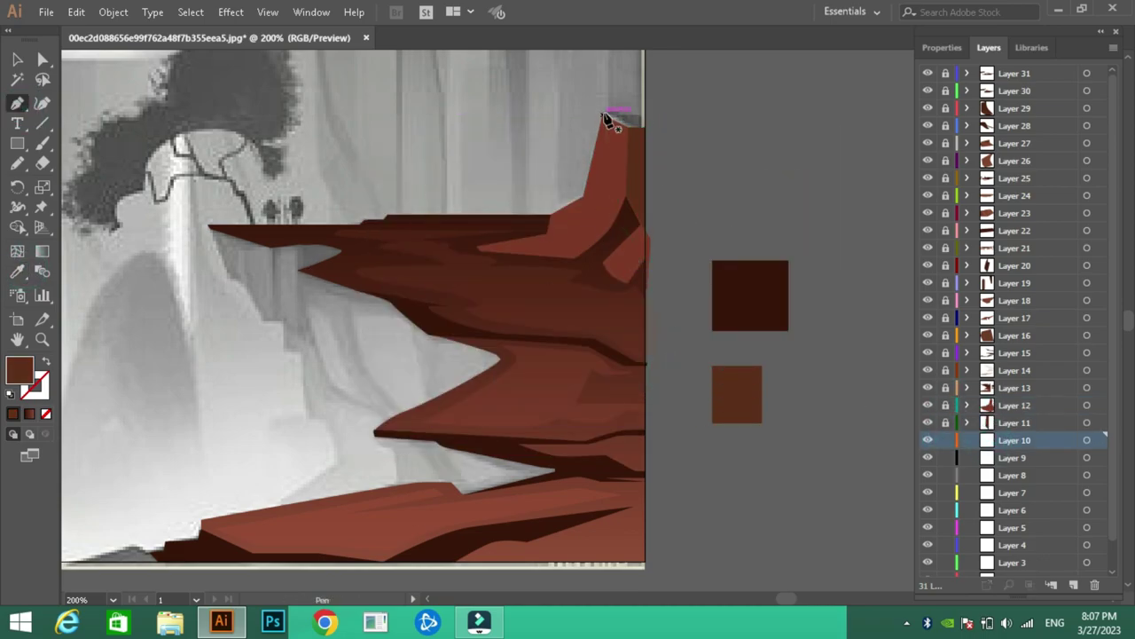
Pen-trace a small cap shape on top of the spire
left_click(623, 135)
left_click(609, 125)
left_click(602, 115)
left_click(644, 115)
key("i")
left_click(720, 310)
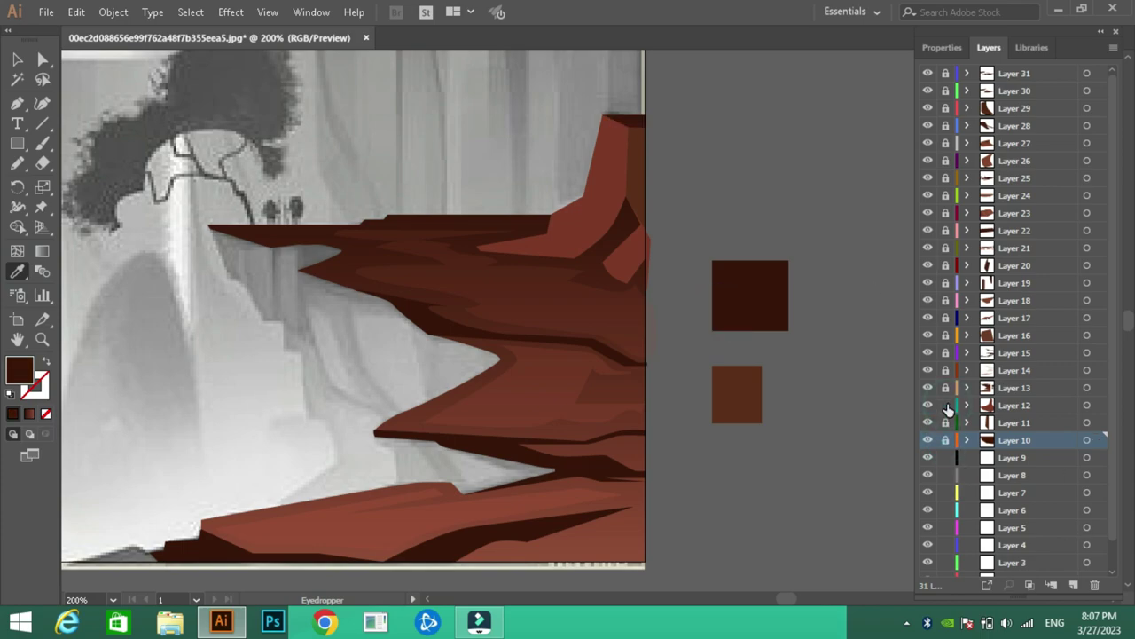
Unlock Layer 13 and trace a highlight outline down the cliff's right edge
left_click(946, 387)
left_click(1029, 388)
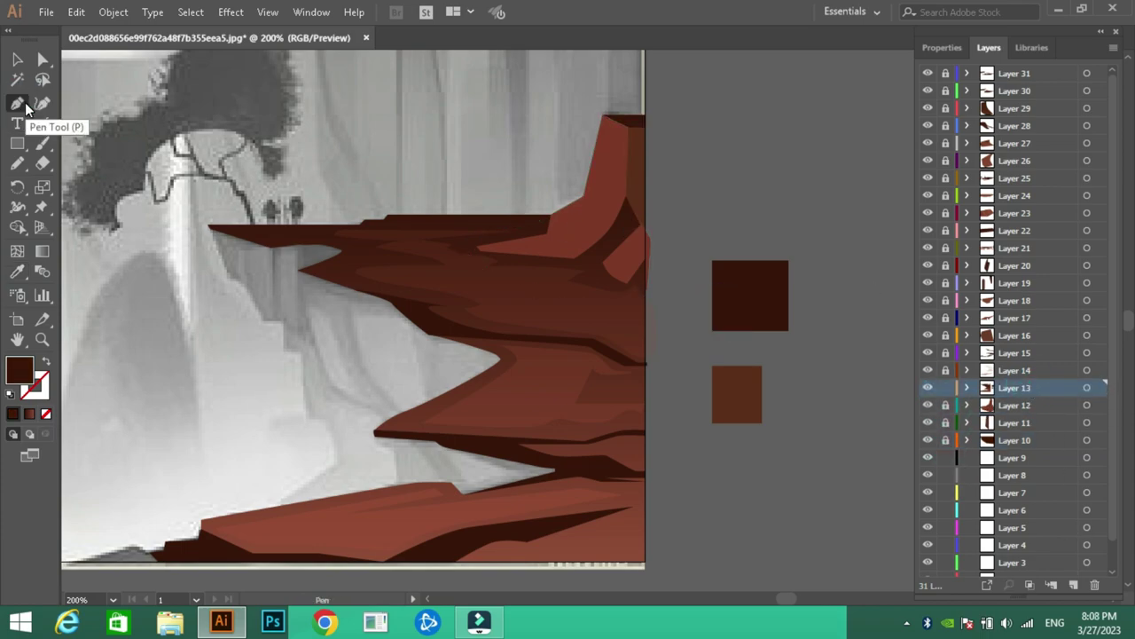
left_click(645, 230)
left_click(604, 262)
left_click(559, 266)
left_click(615, 237)
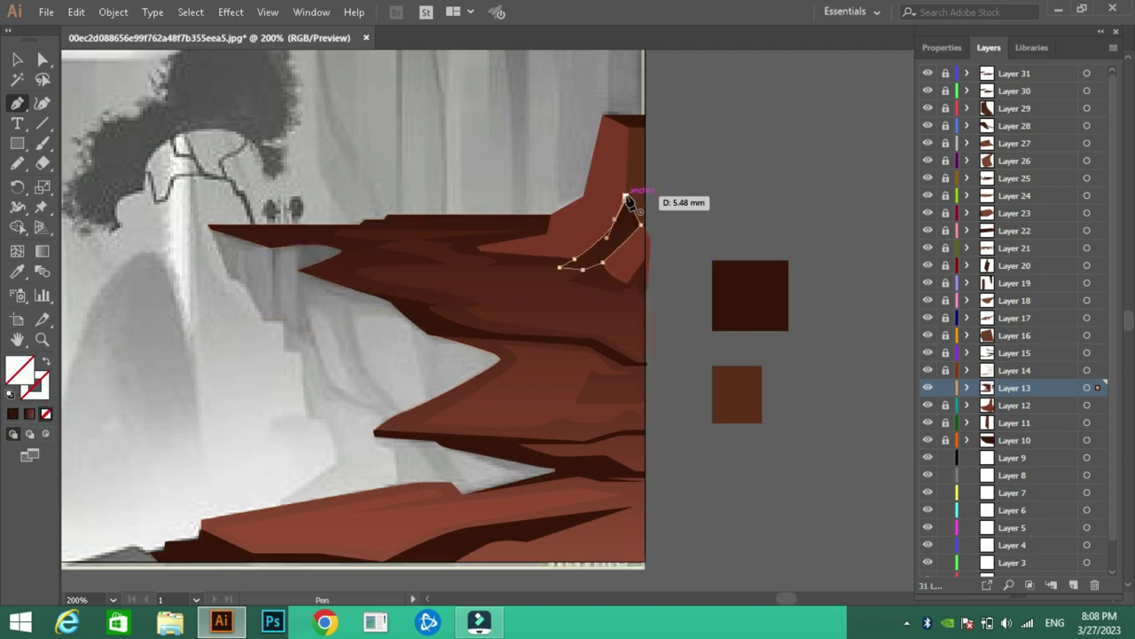
left_click(627, 196)
Draw a freehand Pencil highlight on the spire at about 51% opacity
left_click(942, 47)
key("Return")
left_click(654, 436)
left_click(784, 165)
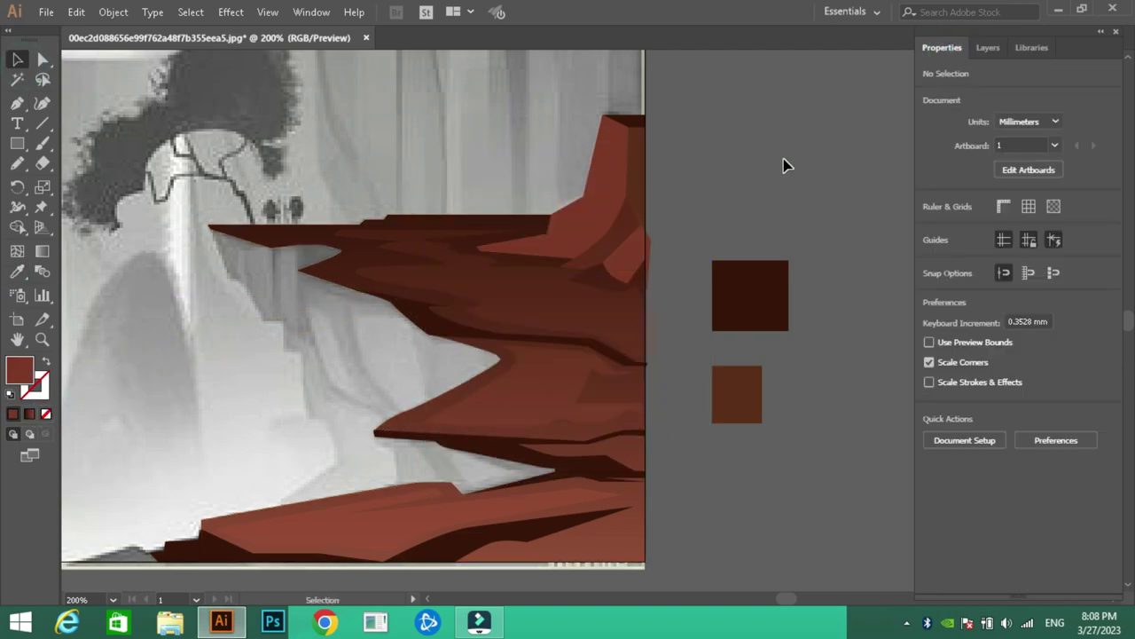
key("n")
left_click_drag(612, 202, 621, 128)
key("v")
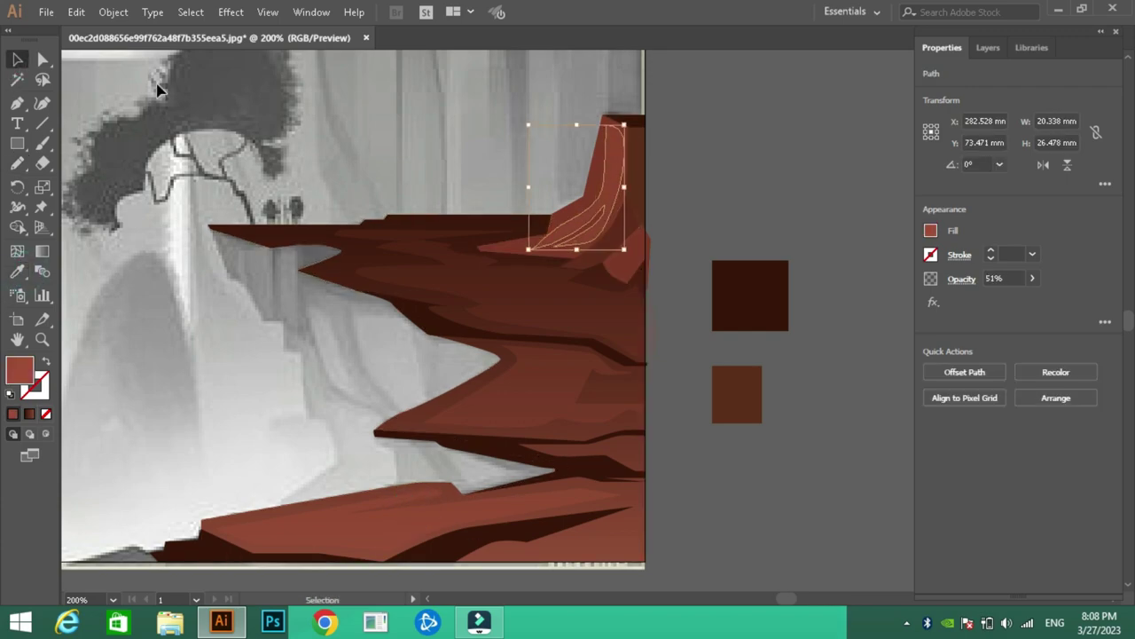
key("F7")
Pen-draw two red streak shapes side by side on the overhang
scroll(309, 251, "down", 2)
scroll(308, 251, "left", 3)
left_click(18, 102)
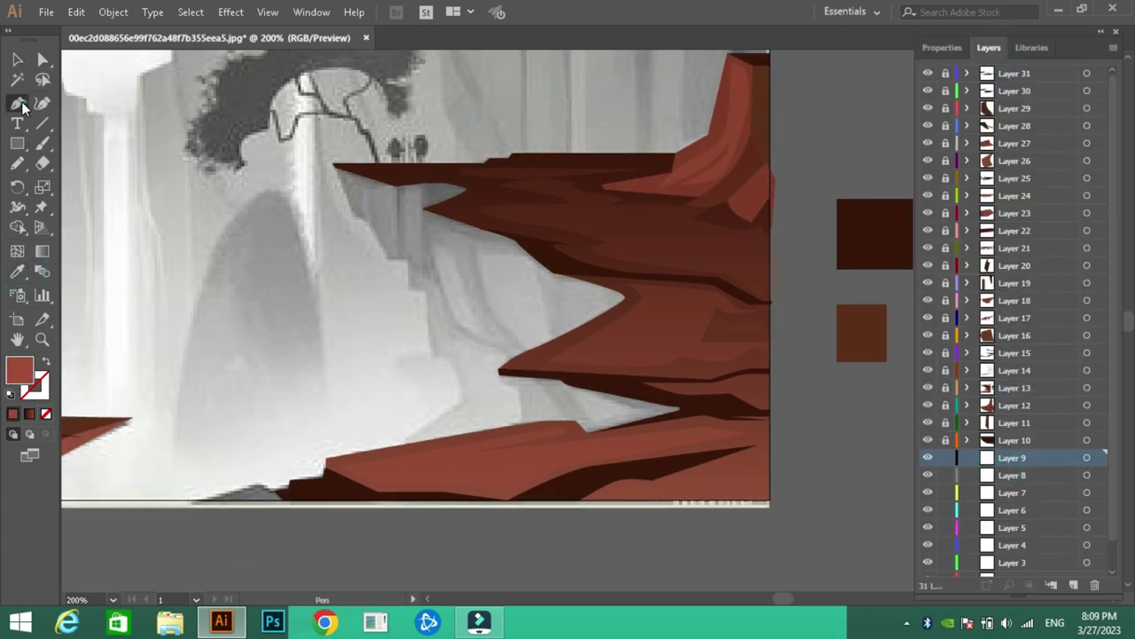
left_click(479, 257)
left_click(535, 259)
left_click(547, 329)
left_click(429, 242)
left_click(454, 256)
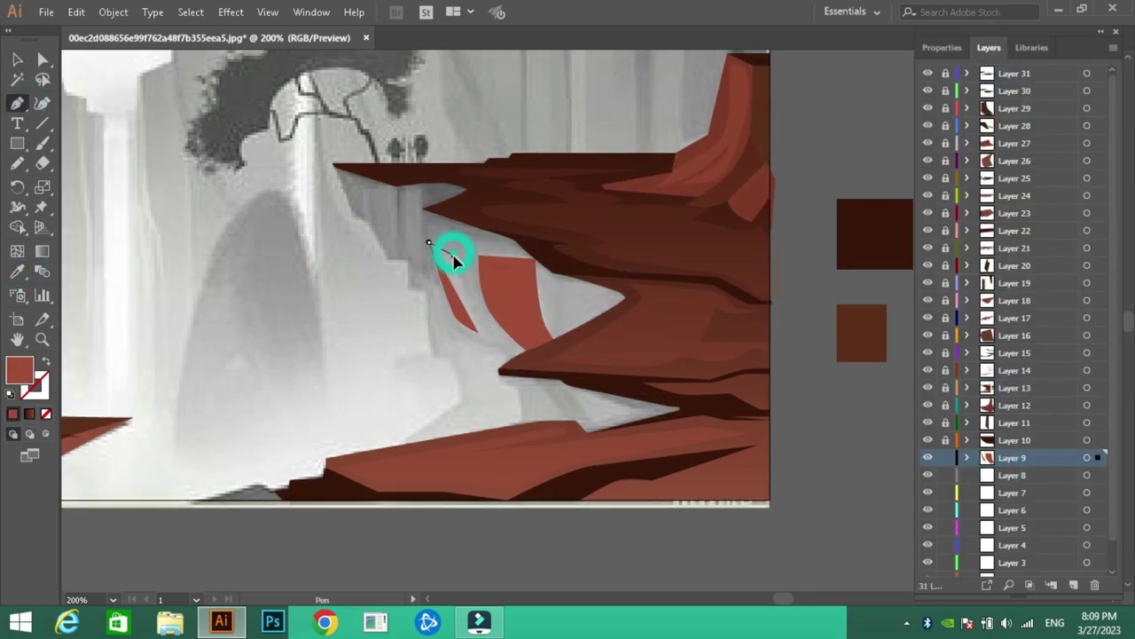
left_click(455, 317)
left_click(1012, 475)
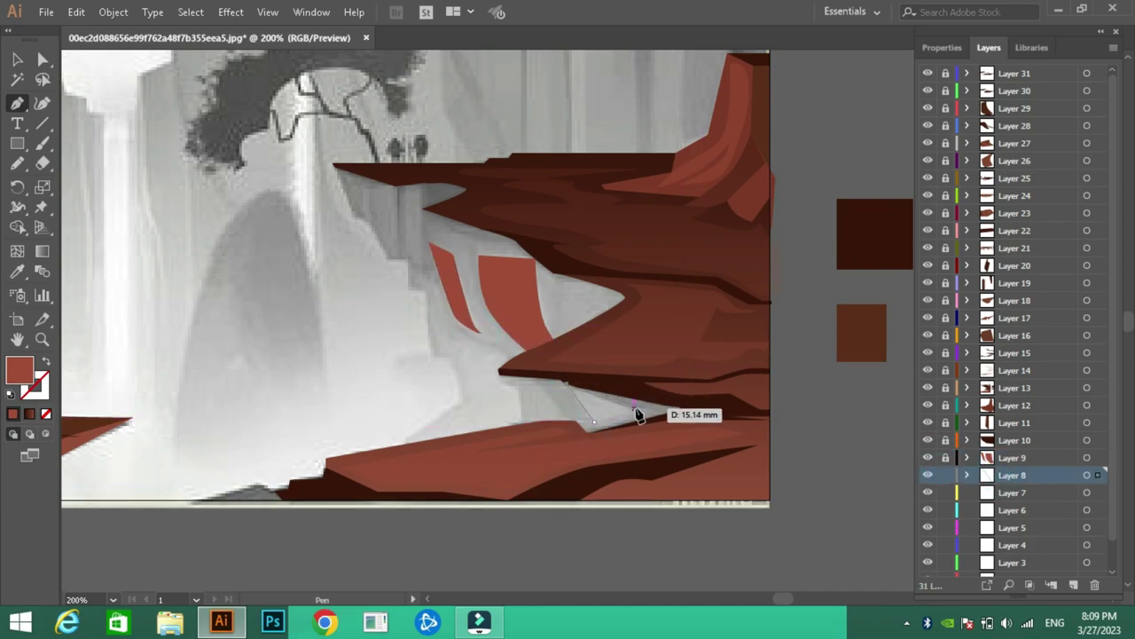
Draw a dark shadow shape along the underside of the ledge
left_click(637, 414)
left_click(1012, 493)
left_click(565, 421)
left_click(692, 401)
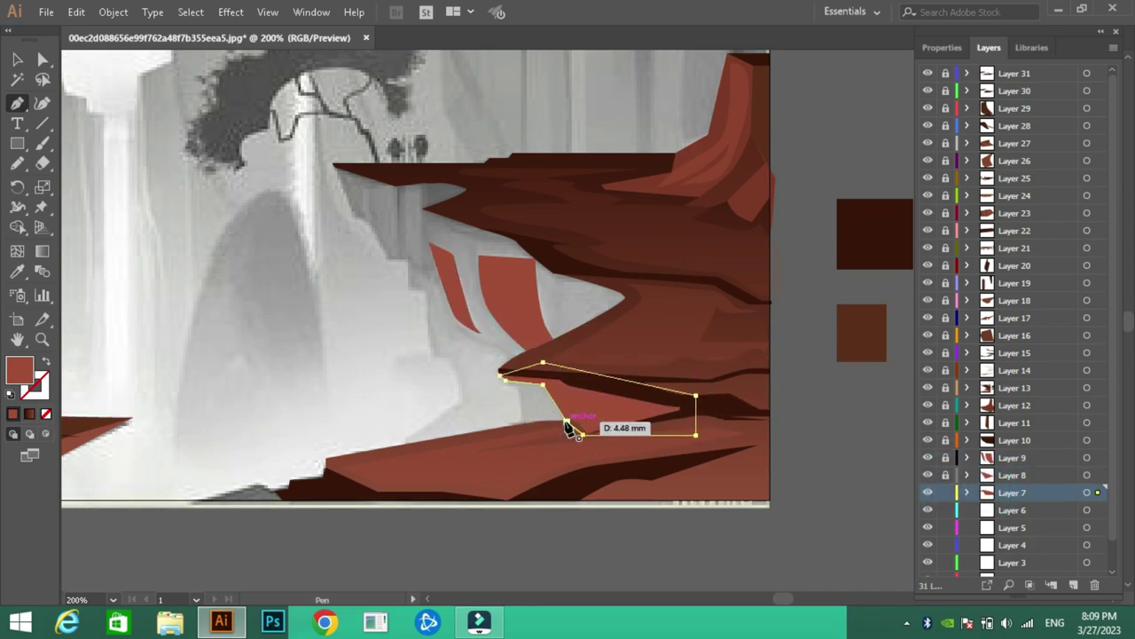
left_click(583, 432)
left_click(499, 374)
left_click(1012, 510)
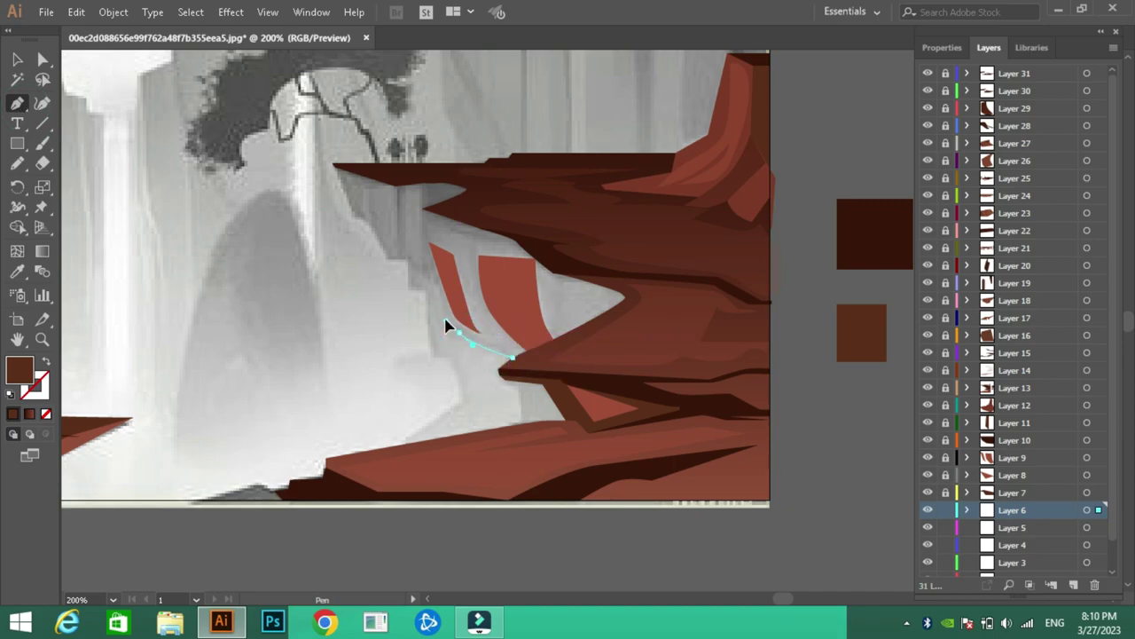
Trace the outline of the overhang's rock face
left_click(390, 260)
left_click(335, 167)
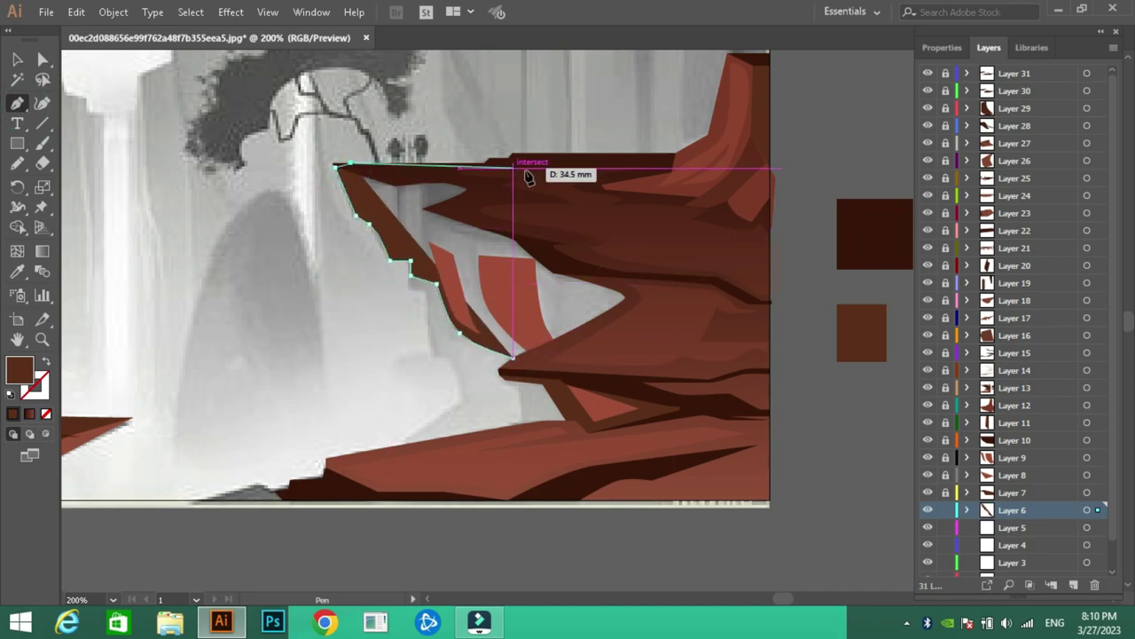
left_click(556, 183)
left_click(653, 304)
left_click(513, 358)
left_click(45, 414)
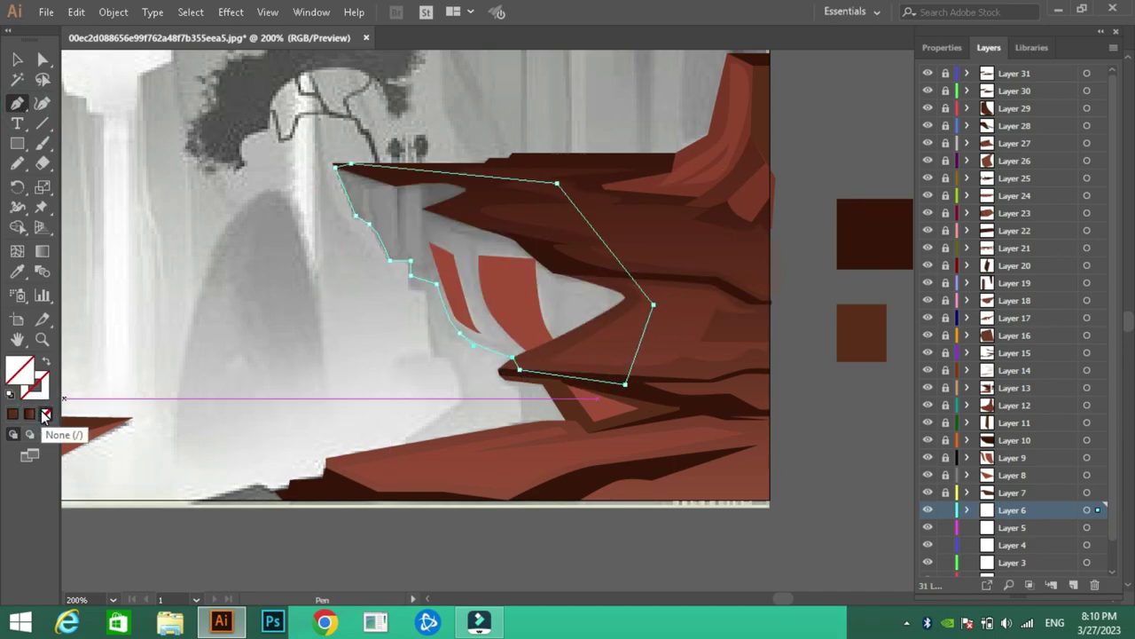
left_click(404, 255)
left_click(394, 180)
left_click(391, 259)
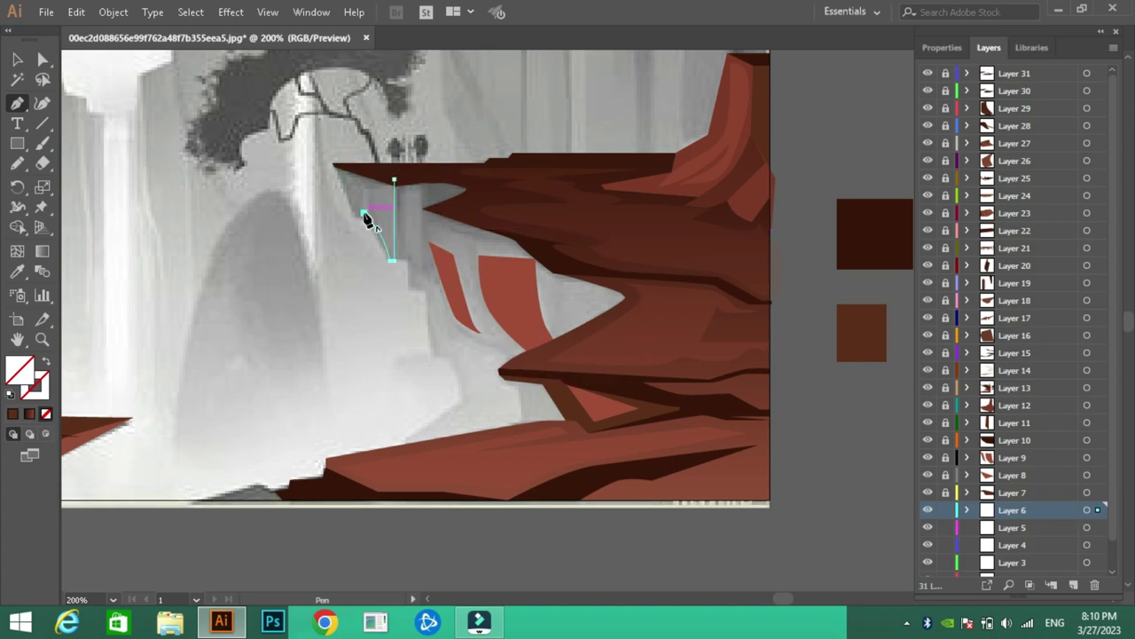
Give the rock face a Linear dark-to-red-brown gradient, shifting the midpoint toward the dark end
key("v")
left_click(621, 337)
left_click(46, 413)
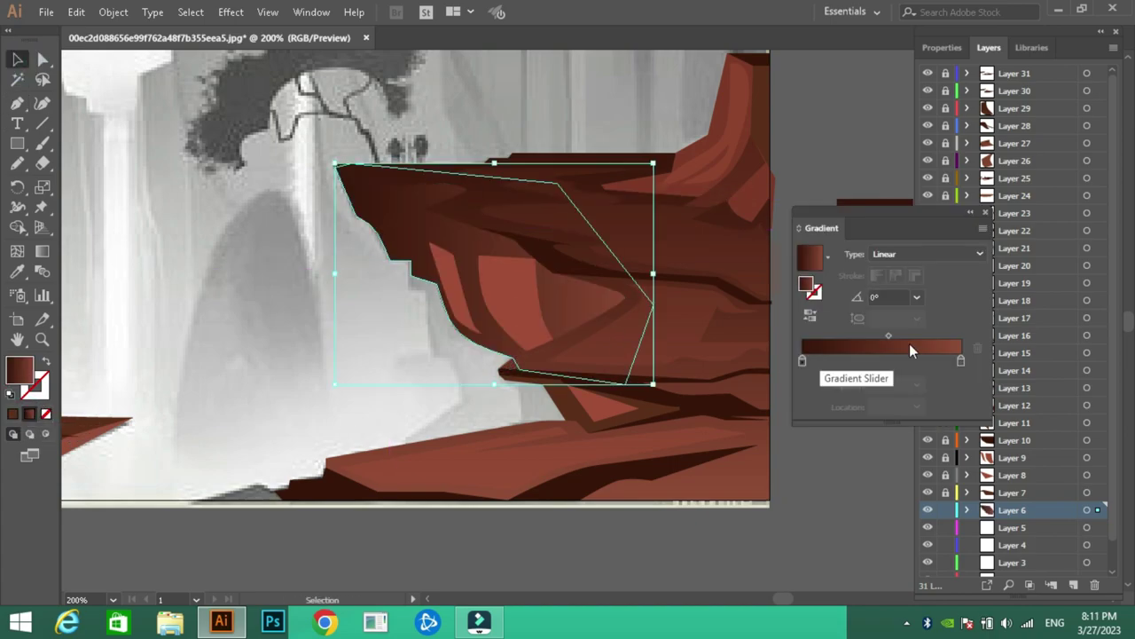
left_click(917, 296)
left_click_drag(881, 337, 827, 337)
double_click(960, 360)
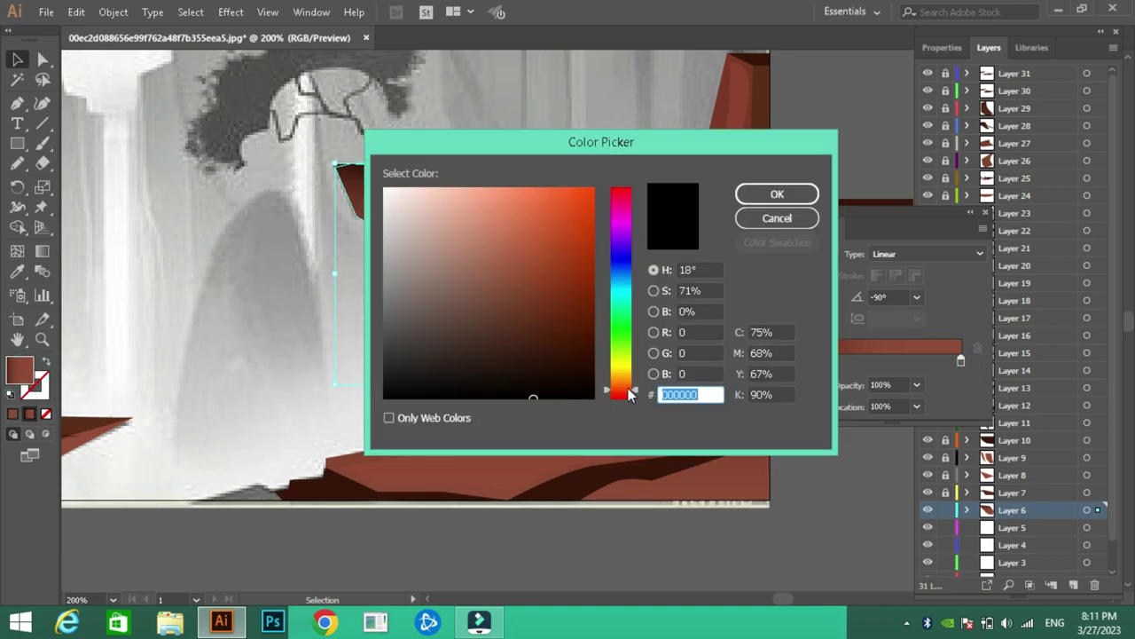
left_click(512, 241)
left_click(777, 193)
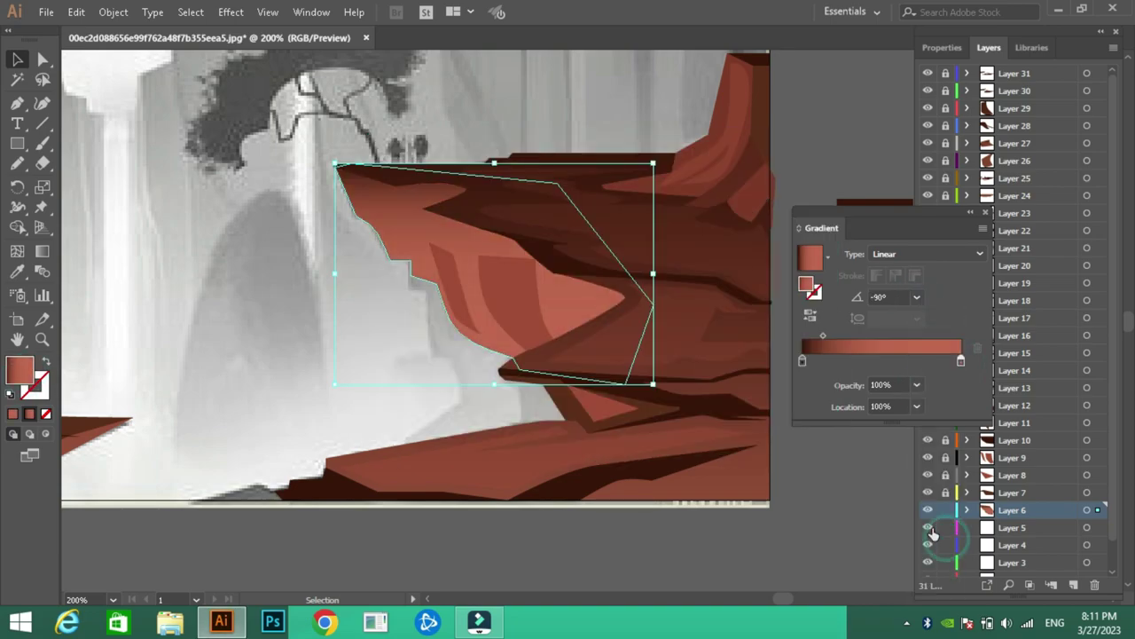
Recolour the red streak salmon (#D16F59) at 43% opacity
left_click(520, 317)
double_click(20, 369)
left_click(501, 236)
left_click(777, 194)
left_click(942, 47)
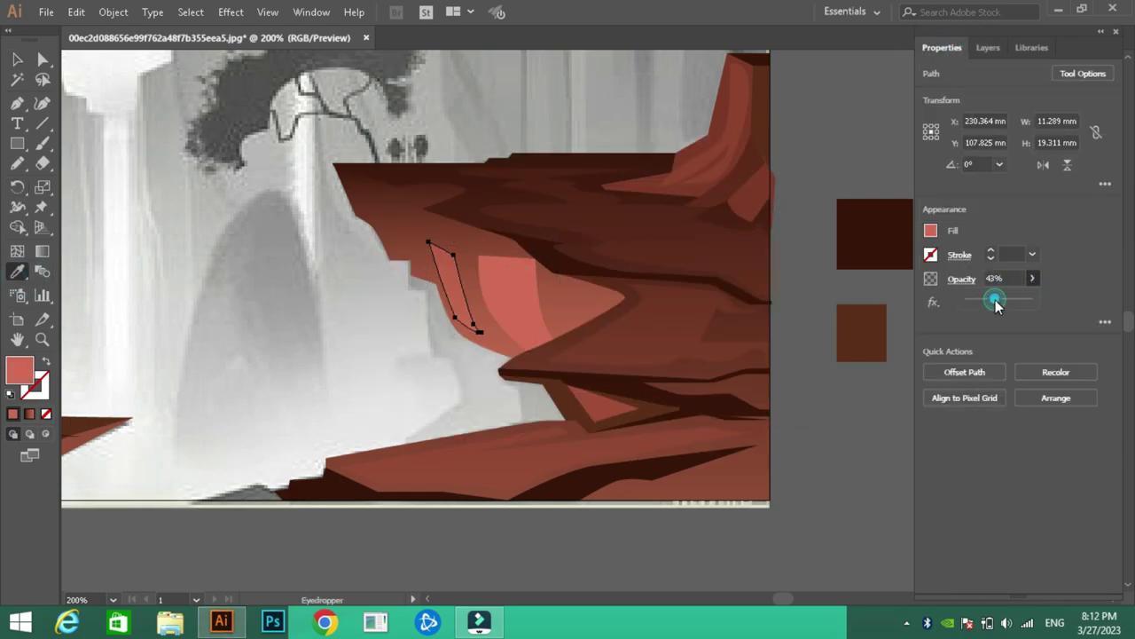
left_click(988, 47)
On Layer 5, outline the lit area below the ledge and fill it salmon
key("p")
left_click(395, 445)
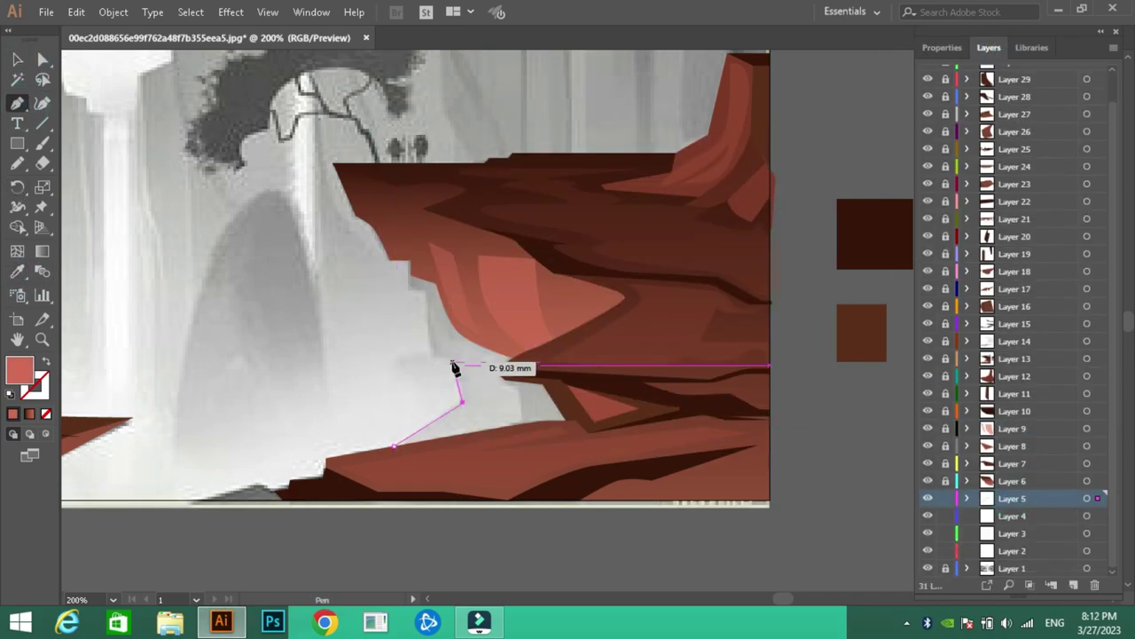
left_click(462, 403)
left_click(452, 361)
left_click(422, 294)
left_click(401, 256)
left_click(499, 267)
left_click(614, 427)
double_click(20, 369)
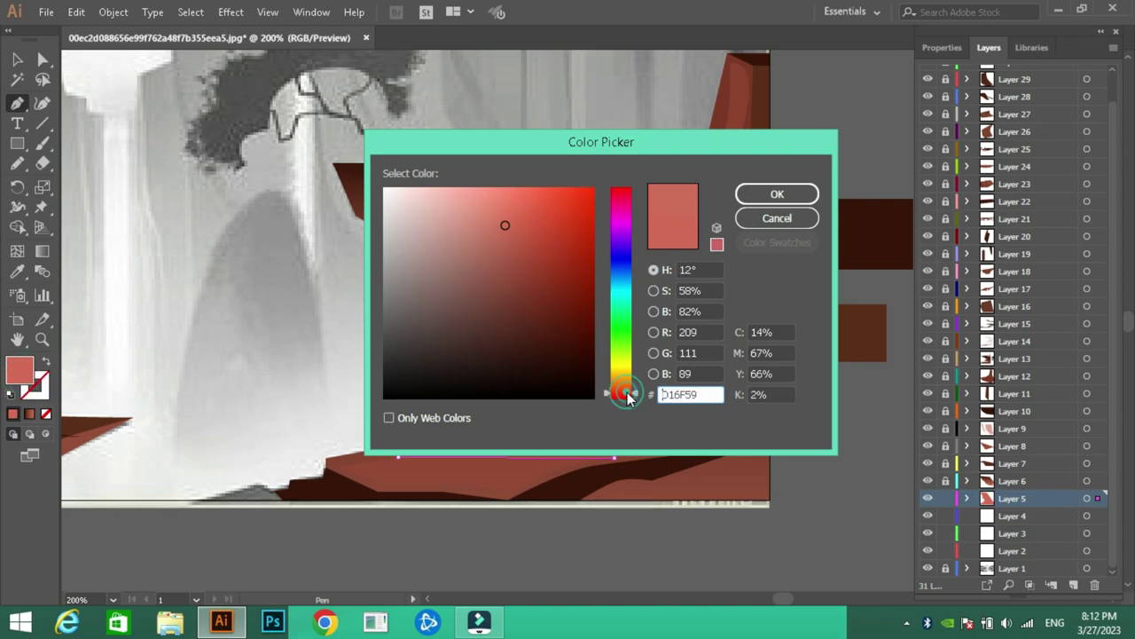
left_click(772, 195)
On Layer 4, start a small salmon shape along the cliff's bottom edge
scroll(325, 195, "left", 5)
left_click(628, 492)
left_click(597, 486)
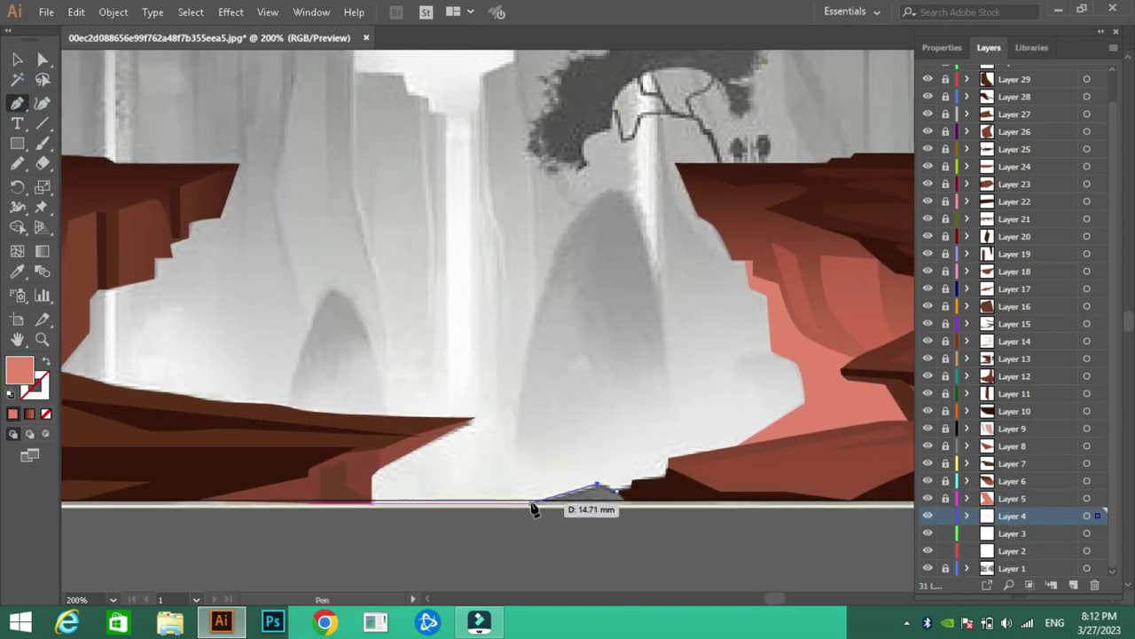
left_click(531, 503)
left_click(655, 503)
Draw the tree trunk and branches freehand and fill them dark brown
key("ctrl+l")
scroll(641, 365, "up", 5)
key("n")
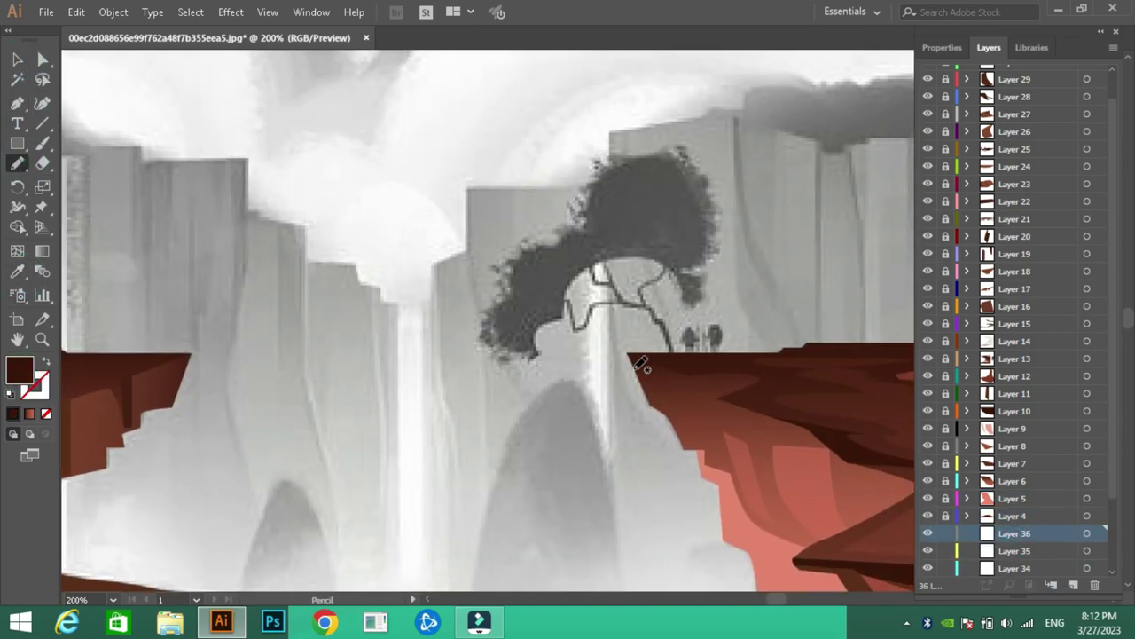
left_click_drag(574, 302, 576, 301)
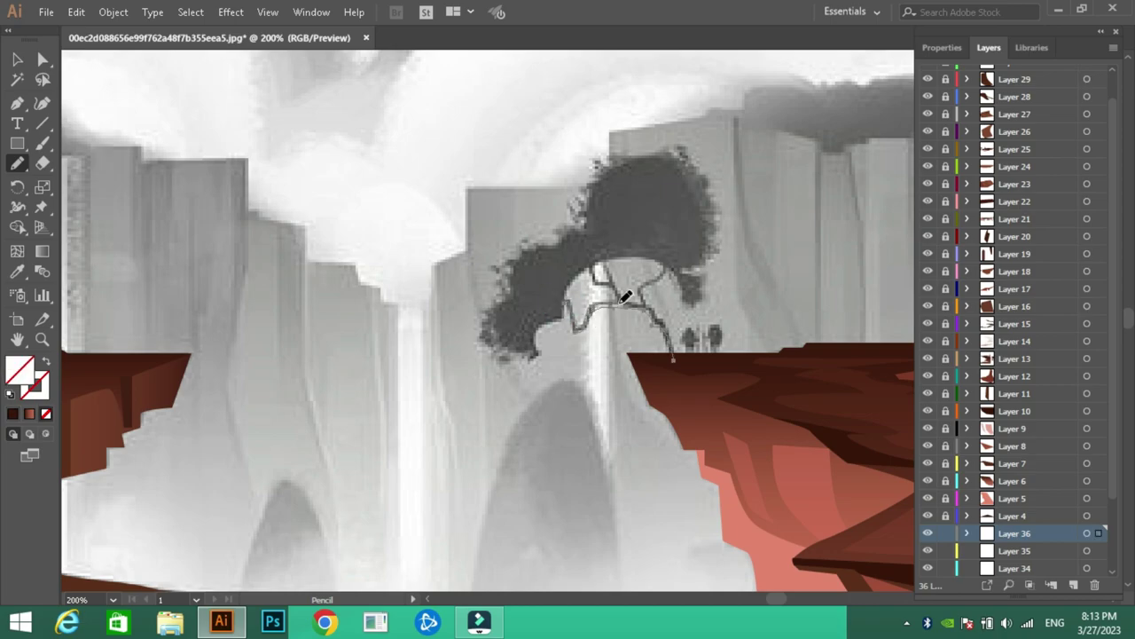
scroll(624, 297, "up", 2)
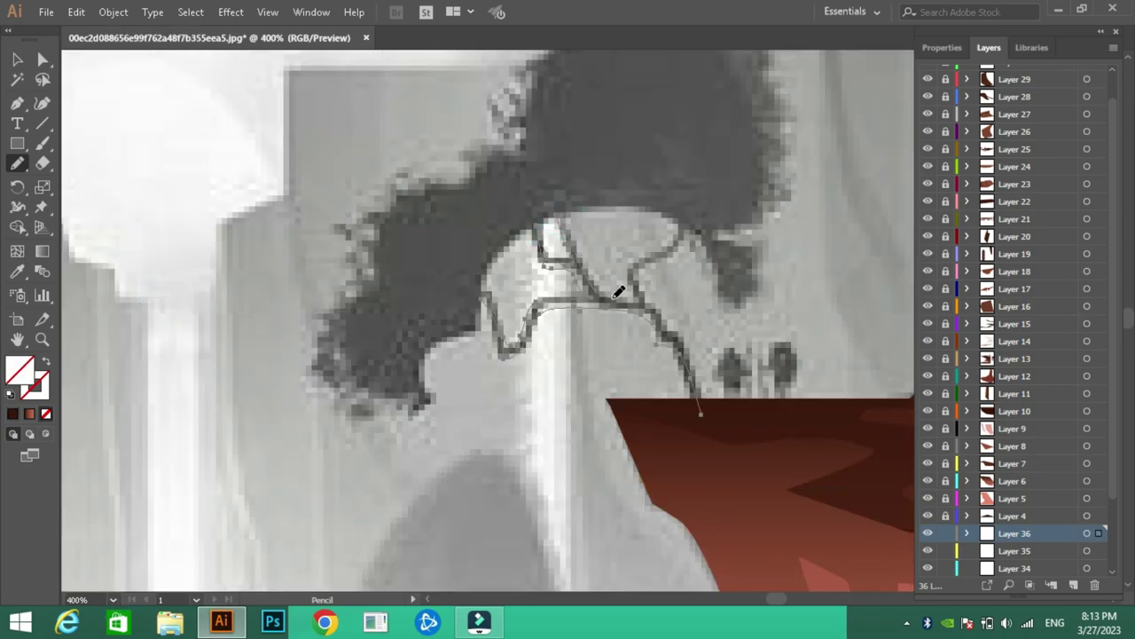
key("F6")
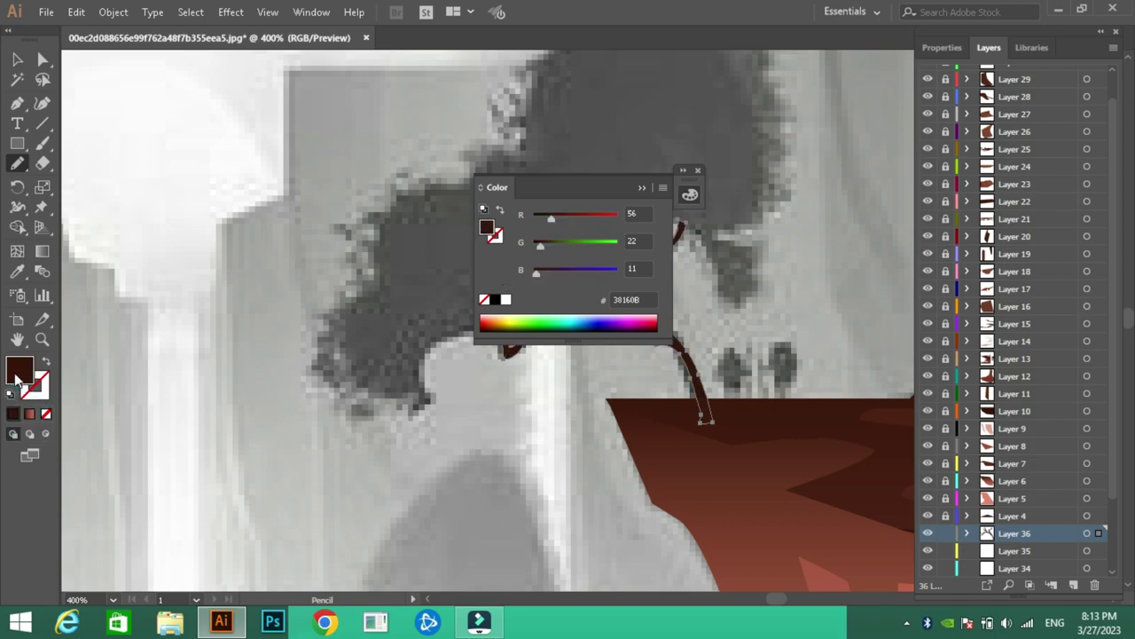
double_click(489, 223)
left_click(765, 193)
key("F6")
Lock the trunk, zoom out to 300%, and draw dark green foliage on Layer 35
left_click(950, 535)
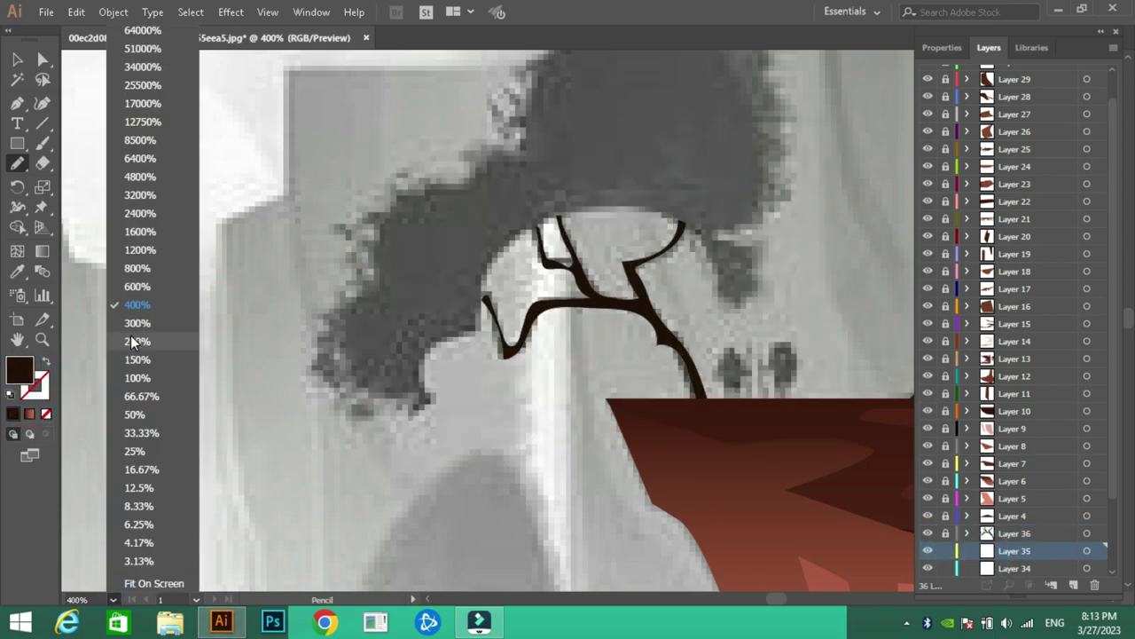
key("ctrl+minus")
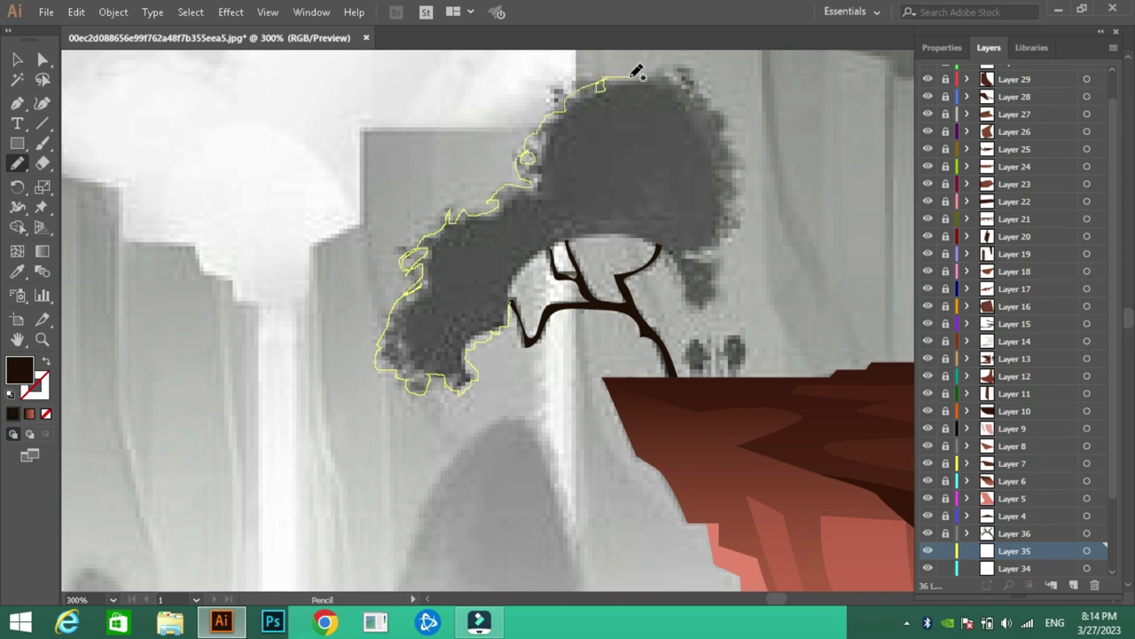
left_click_drag(637, 71, 647, 77)
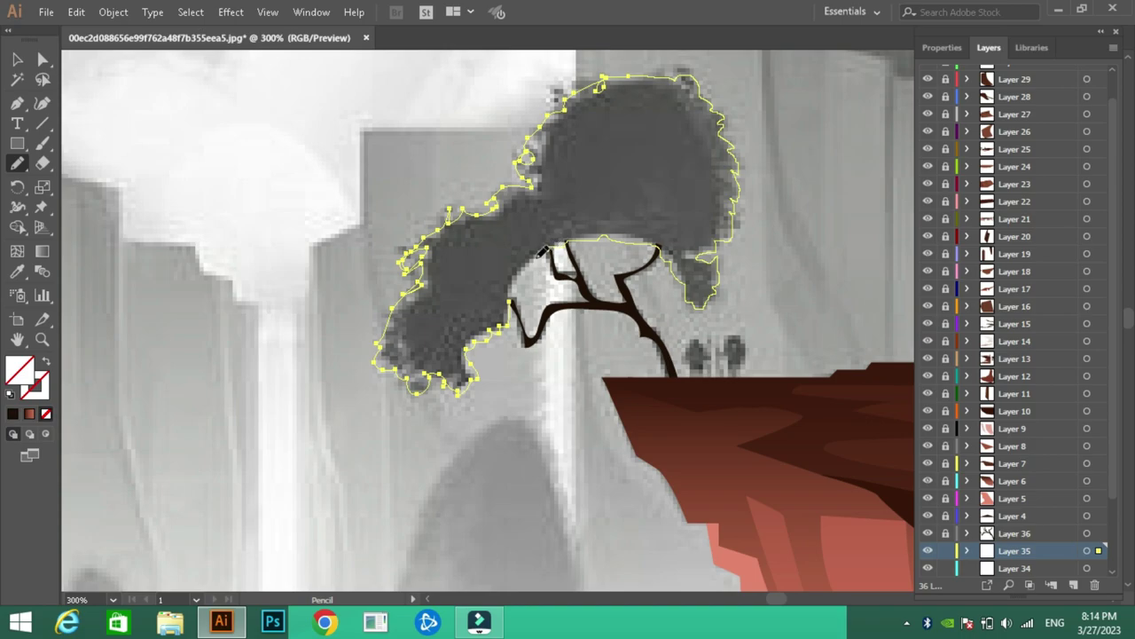
double_click(19, 368)
left_click(618, 330)
left_click(533, 370)
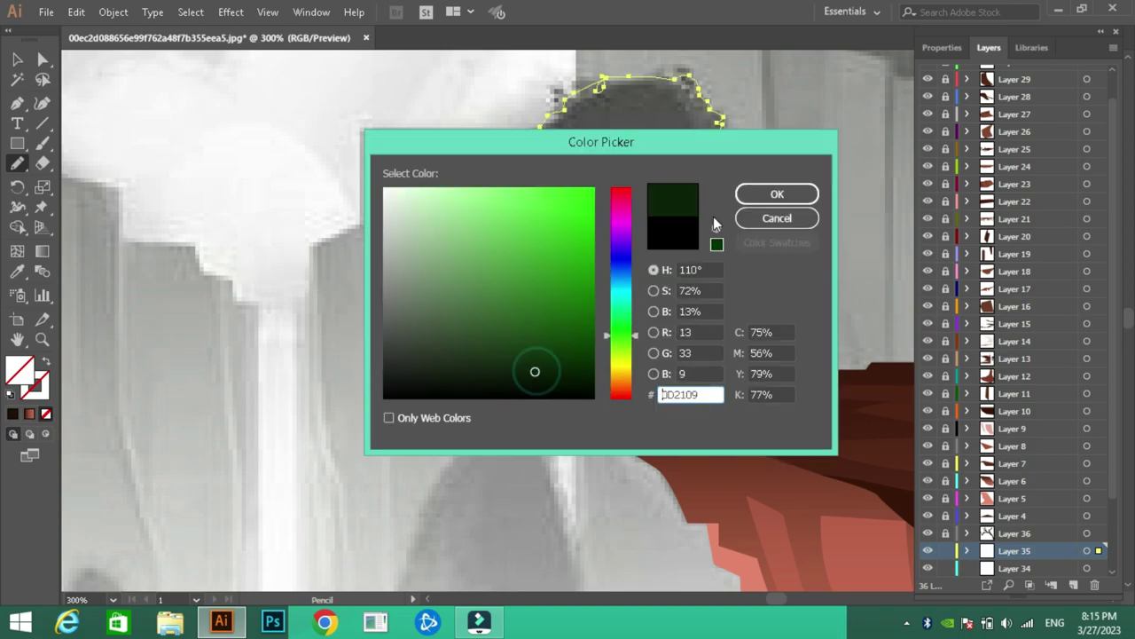
left_click(760, 193)
Turn the foliage fill into a green gradient at -90° and adjust its midpoint
left_click(29, 413)
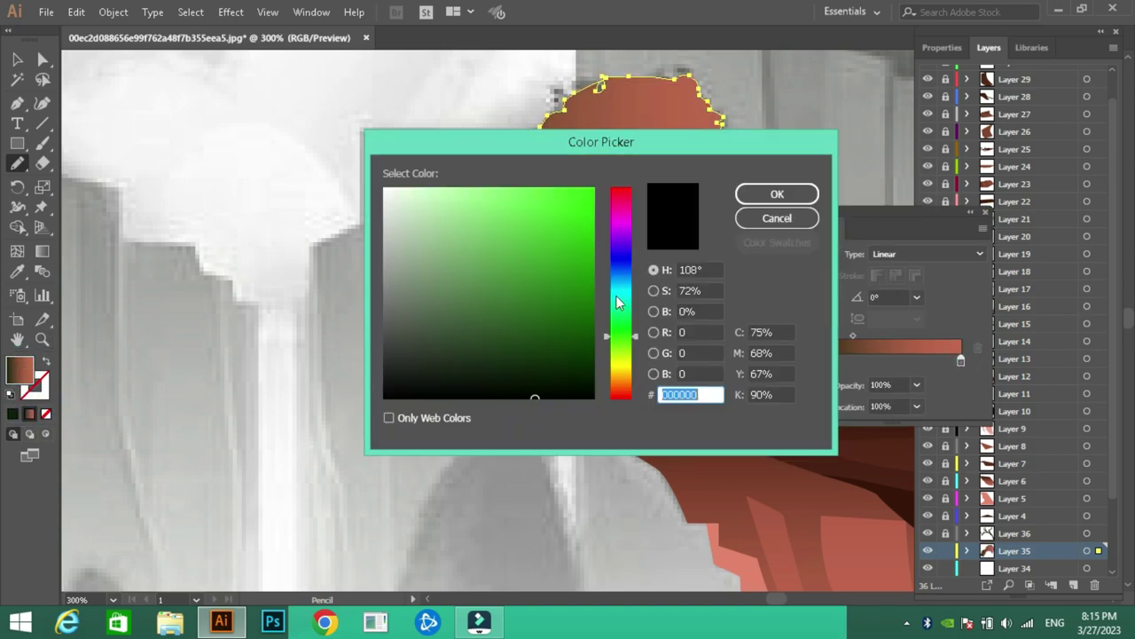
left_click(916, 296)
left_click(944, 392)
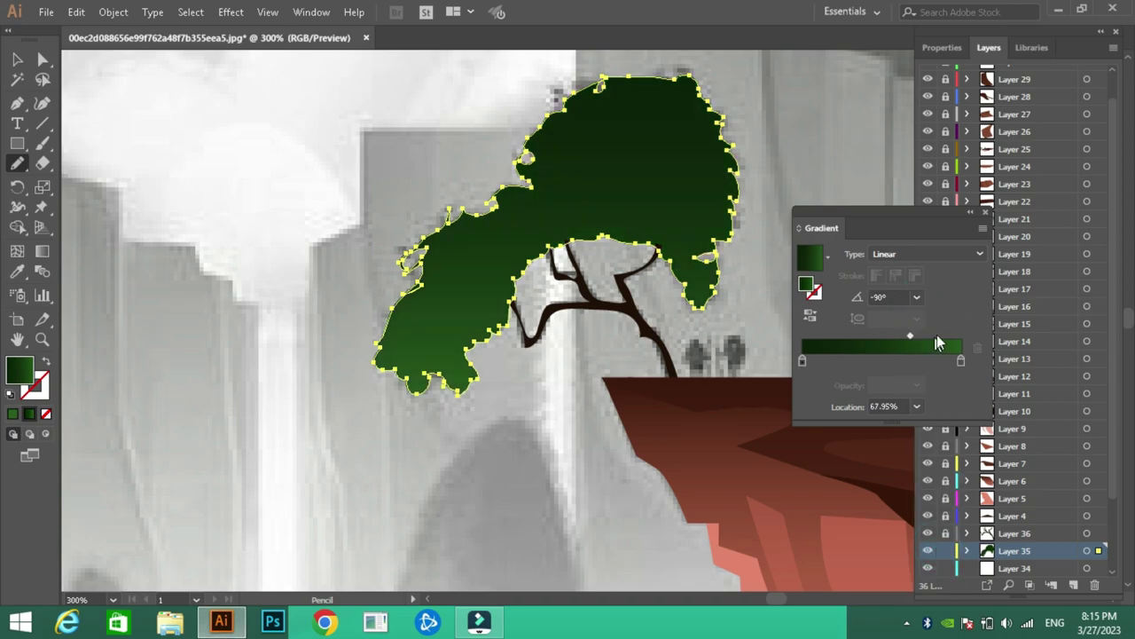
left_click_drag(923, 337, 928, 338)
left_click(208, 180, "ctrl")
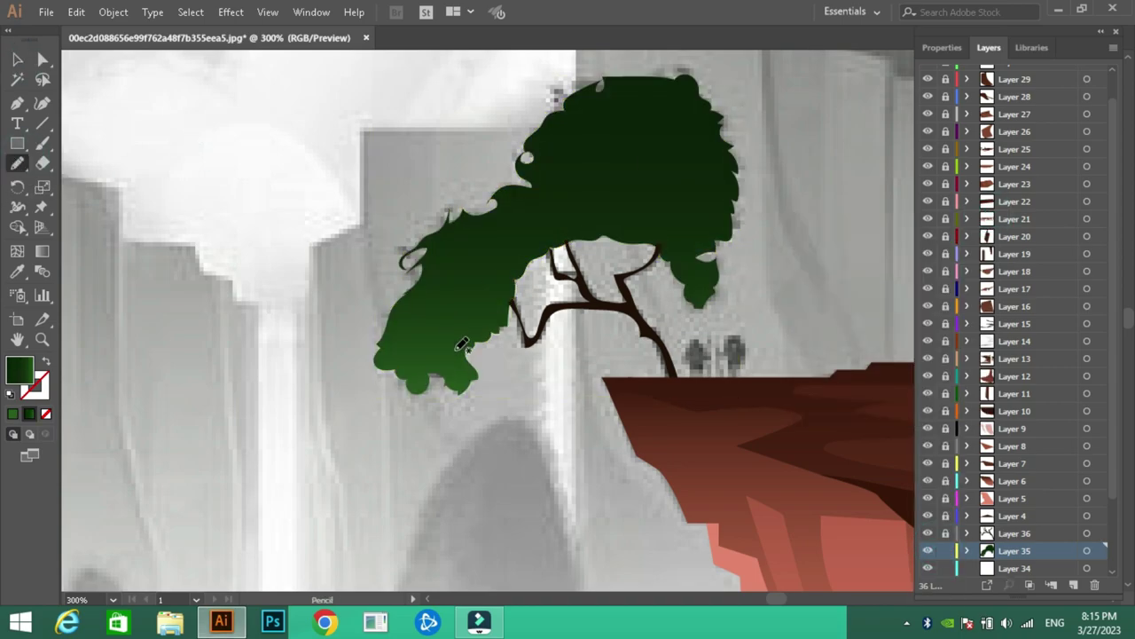
Add faded light green leaf clusters inside the canopy, then select Layer 34
left_click_drag(450, 314, 452, 311)
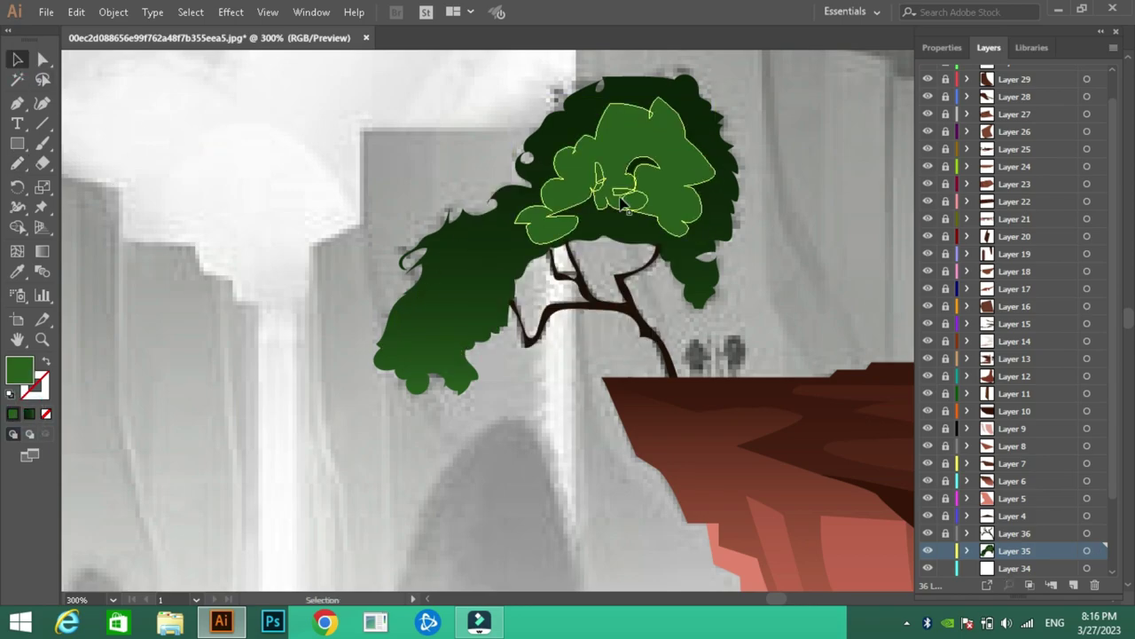
left_click(444, 302)
left_click(1032, 279)
left_click_drag(1032, 300, 984, 297)
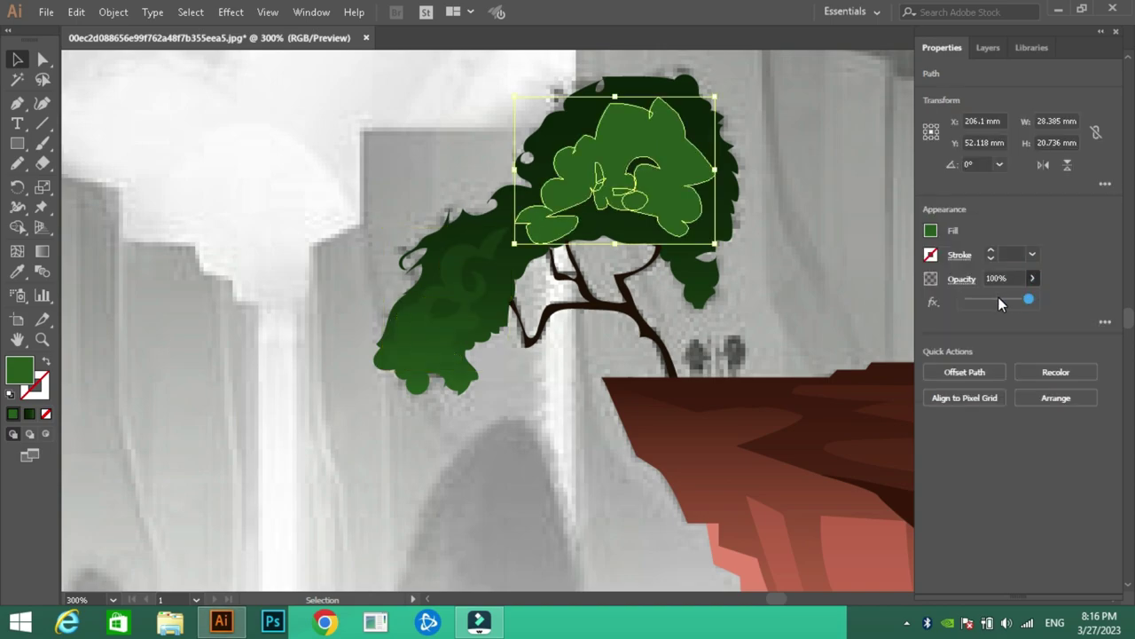
left_click(852, 158)
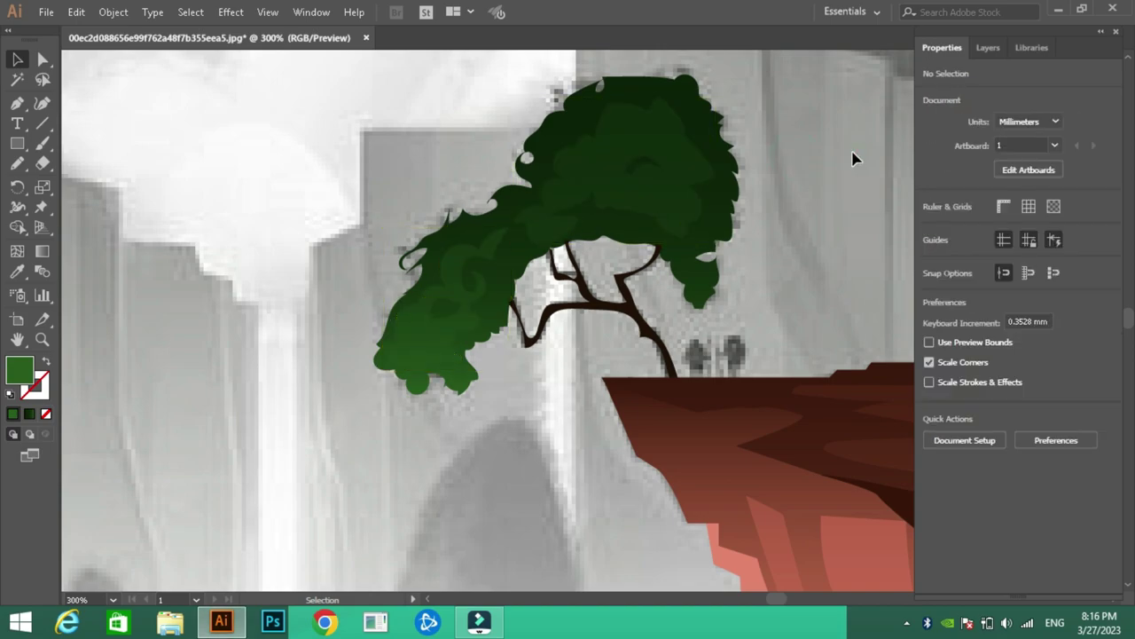
left_click(988, 47)
Trace the back-left cliff's stepped skyline outline on Layer 34 with no fill
scroll(408, 360, "down", 3)
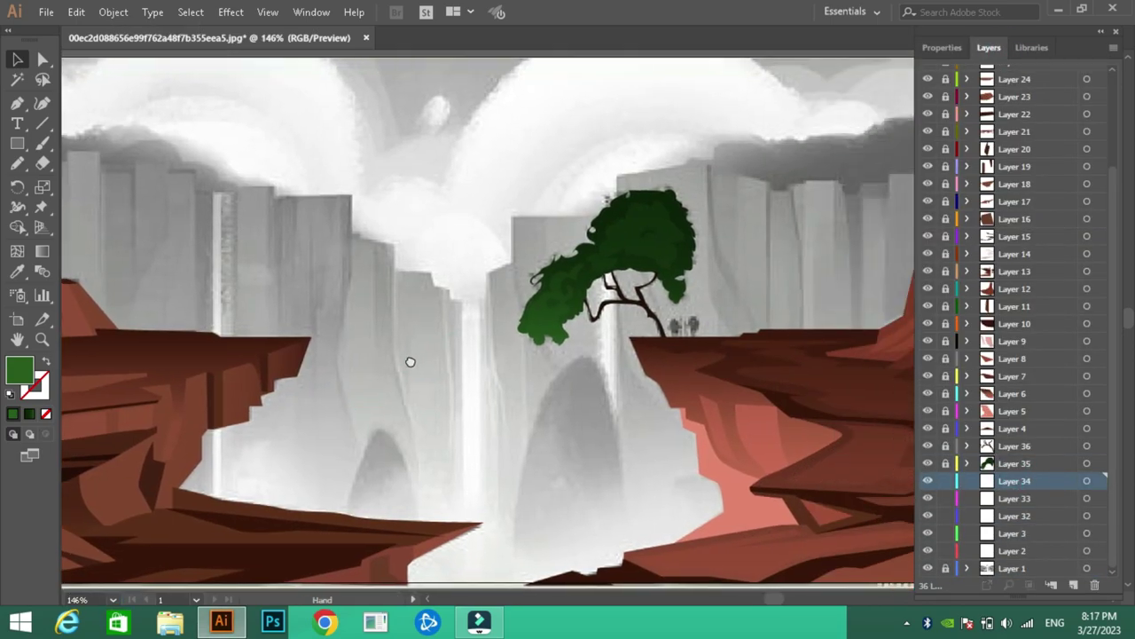
key("ctrl+z")
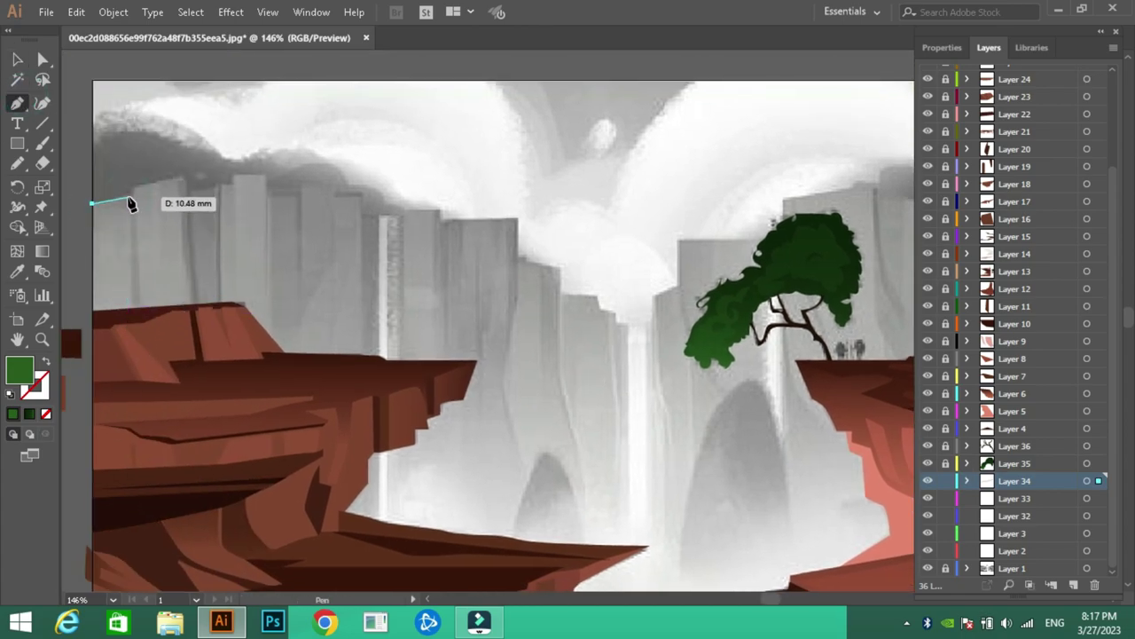
left_click(189, 195)
left_click(215, 187)
left_click(265, 176)
left_click(271, 200)
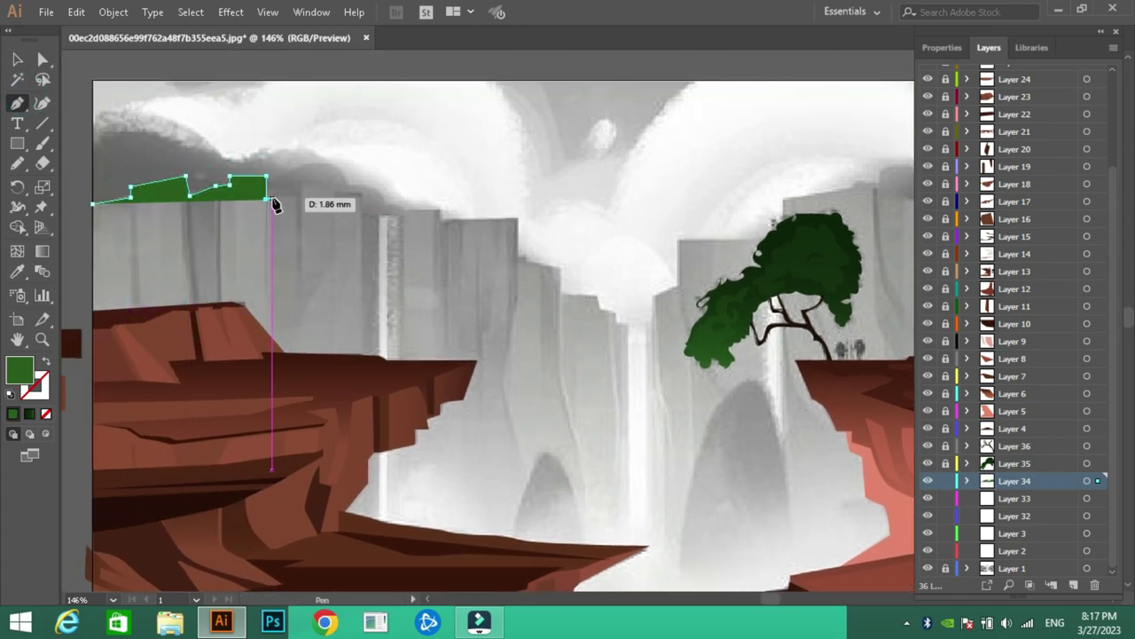
left_click(271, 357)
left_click(92, 353)
left_click(45, 415)
key("v")
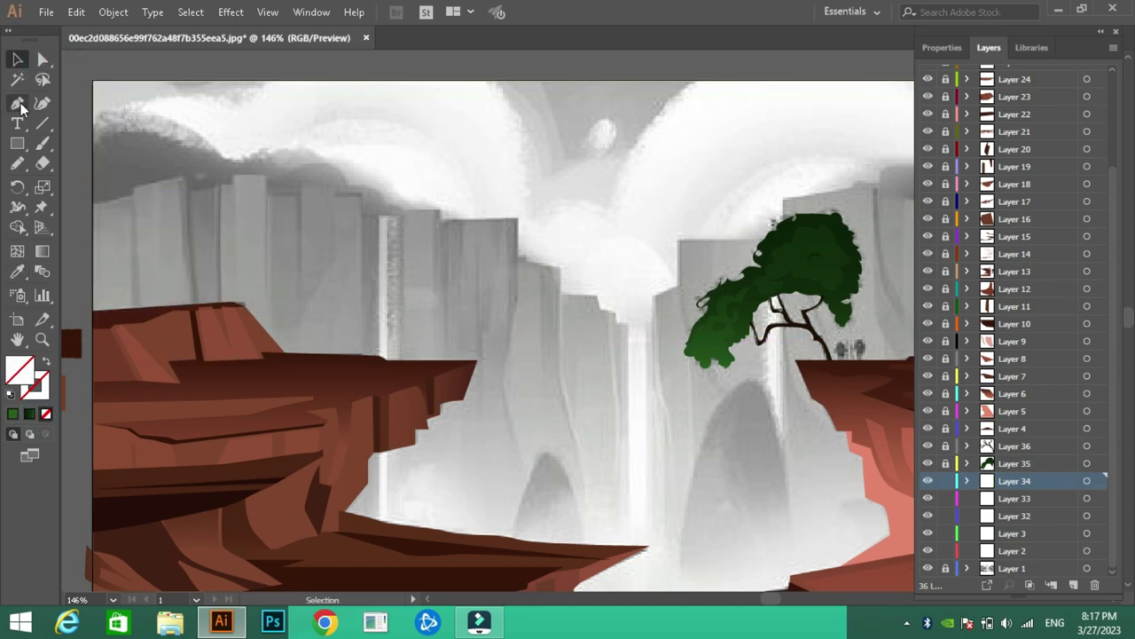
Draw a thin vertical crack on the back cliff filled with a sampled brown
left_click(20, 105)
left_click(125, 197)
left_click(133, 315)
left_click(140, 310)
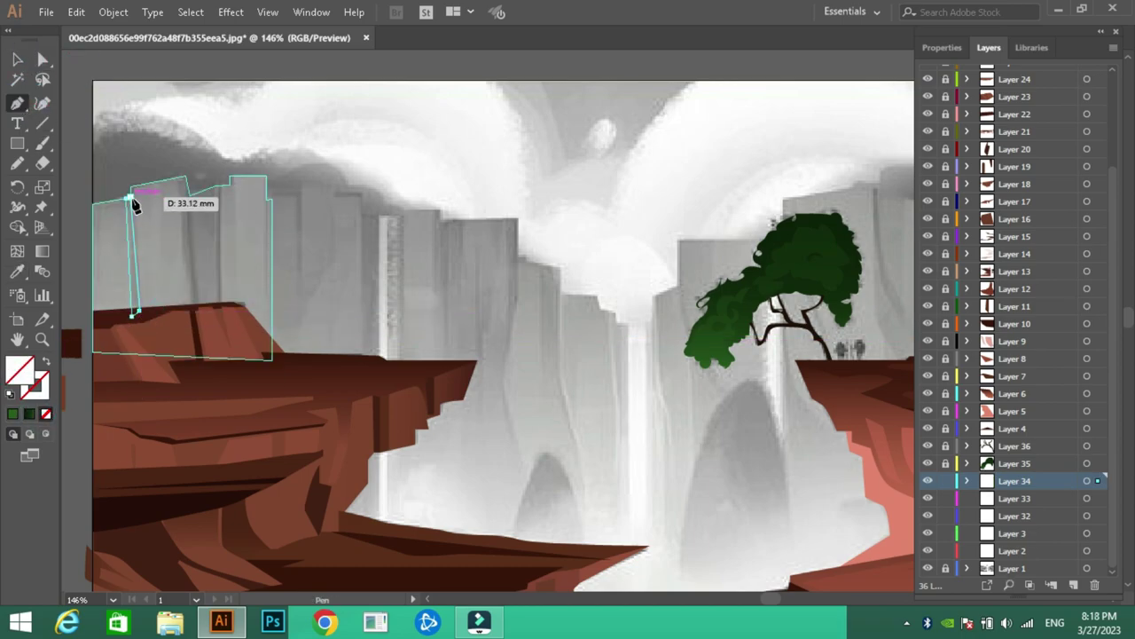
left_click(130, 196)
left_click(358, 545)
key("v")
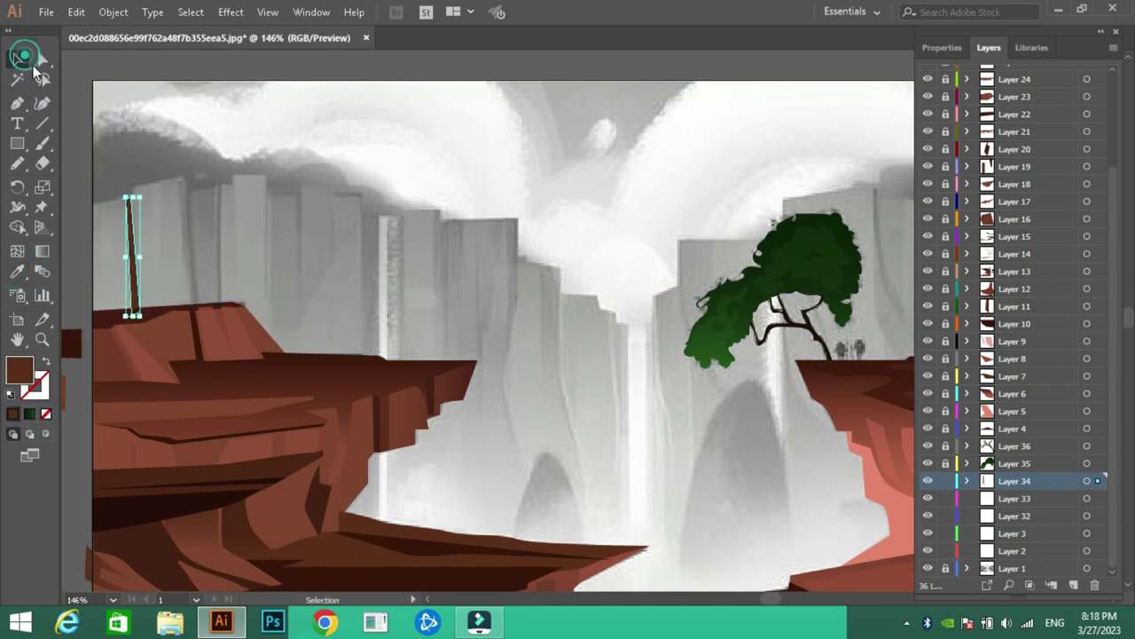
Draw a second crack running down the back cliff to the ledge
left_click(185, 176)
key("p")
left_click(181, 187)
left_click(190, 306)
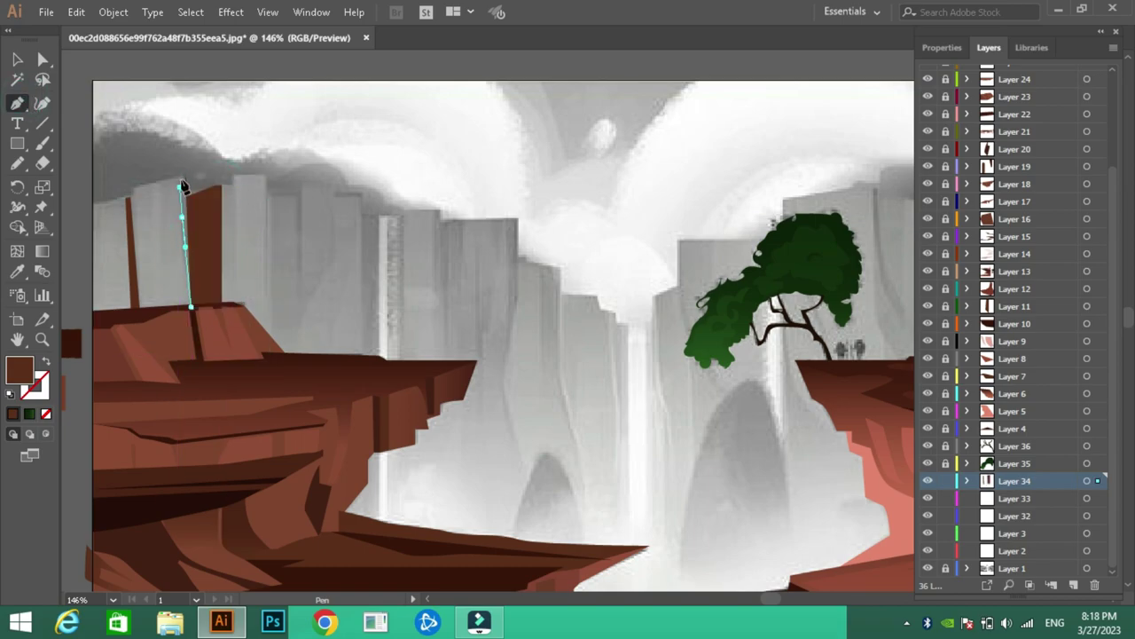
left_click(213, 307)
left_click(220, 186)
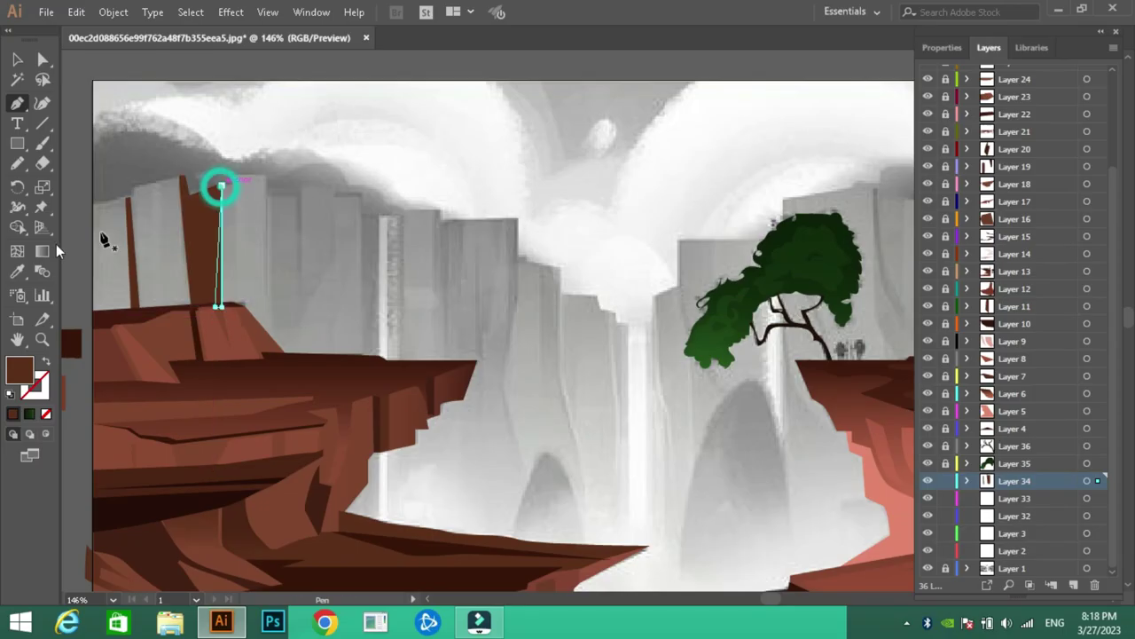
key("v")
Draw a third crack down the back cliff face
key("p")
left_click(188, 194)
left_click(203, 307)
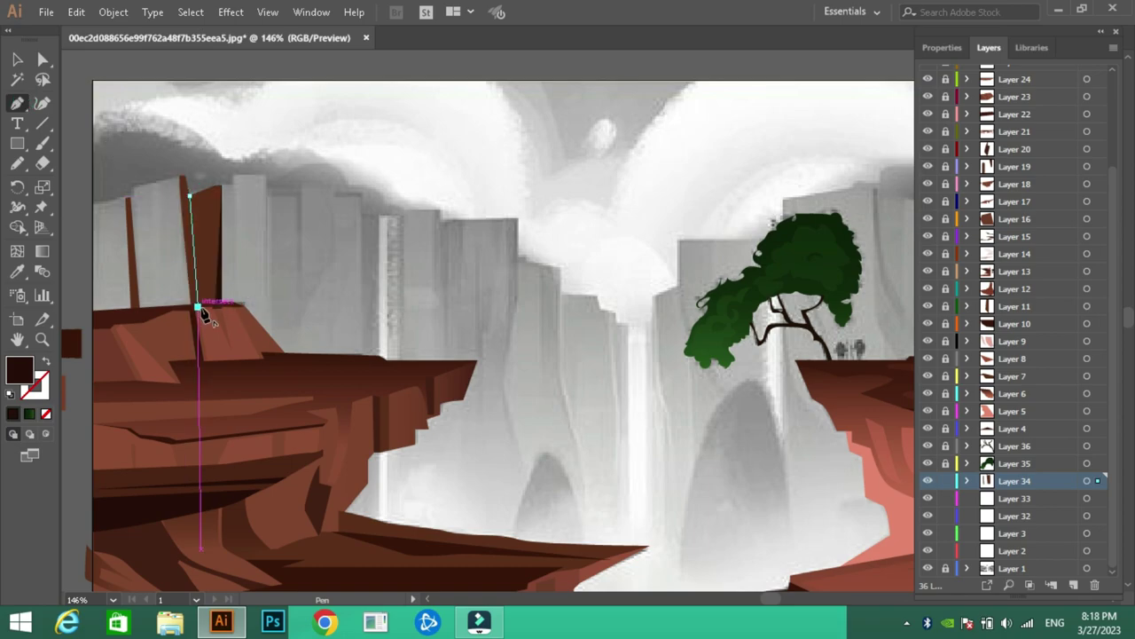
left_click(189, 194)
left_click(17, 59)
key("v")
Give the back-left cliff a brown gradient with a stop moved to about 47%
left_click(155, 183)
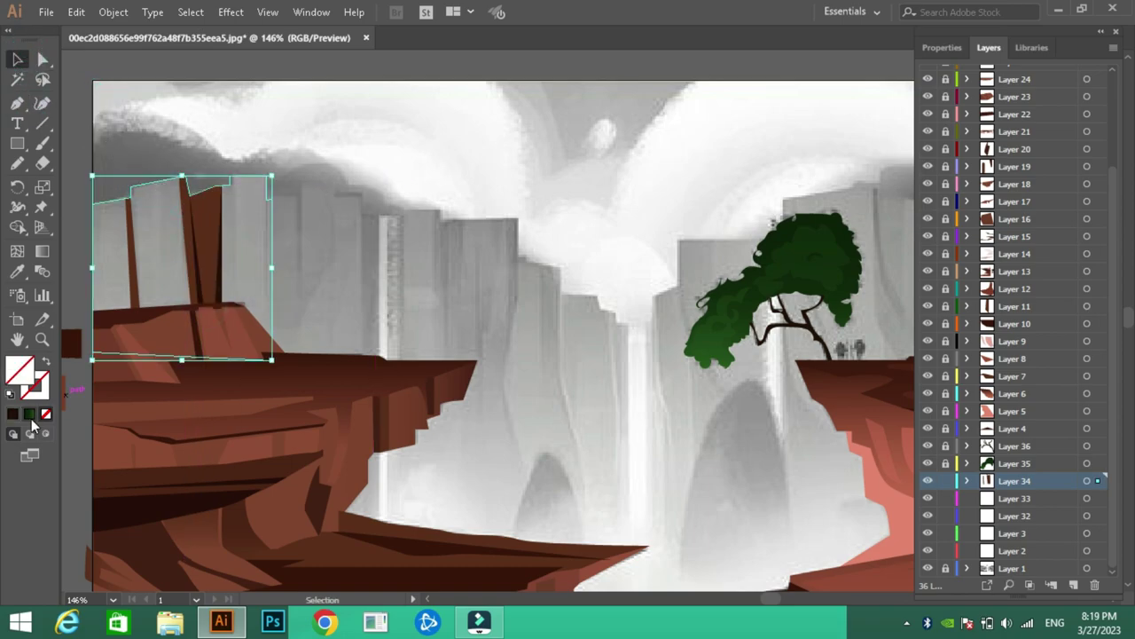
key("i")
left_click(115, 327)
double_click(20, 370)
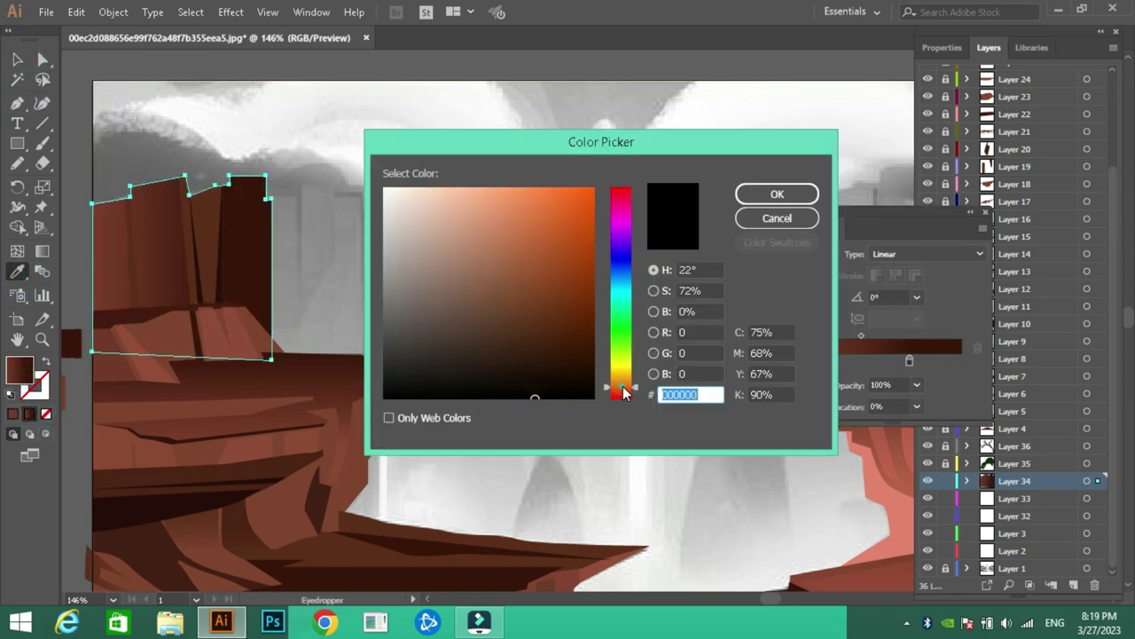
left_click(509, 263)
left_click(776, 194)
double_click(909, 360)
left_click(625, 387)
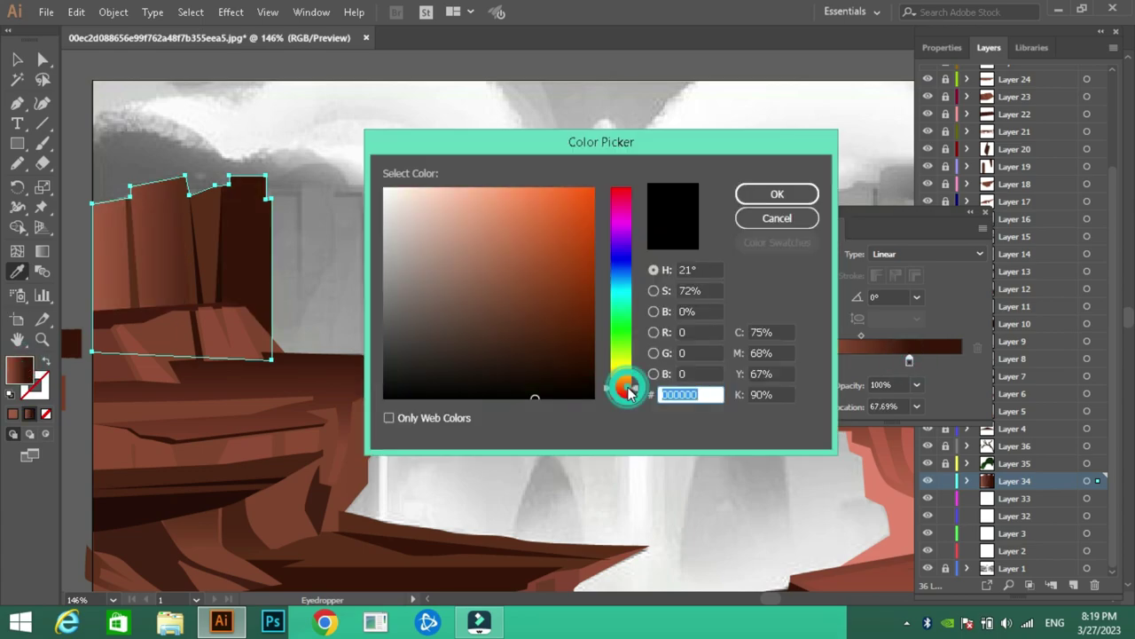
left_click(509, 306)
left_click(777, 193)
left_click_drag(909, 360, 876, 360)
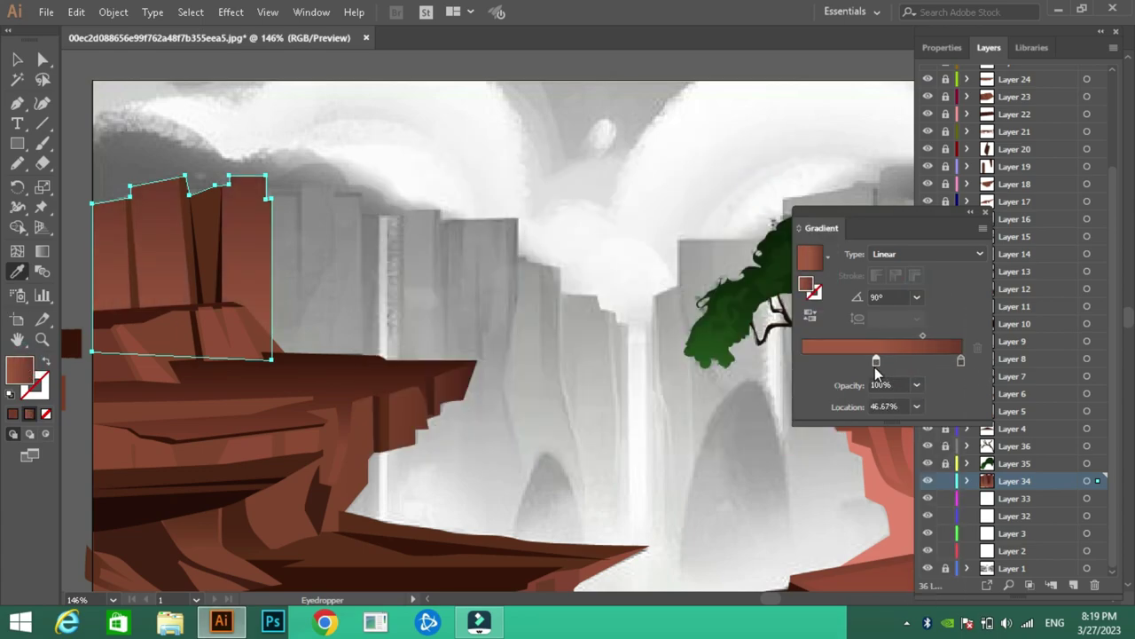
left_click(985, 213)
Outline the next cliff block on Layer 33 and give it the brown gradient
key("ctrl+shift+a")
left_click(17, 102)
left_click(1002, 498)
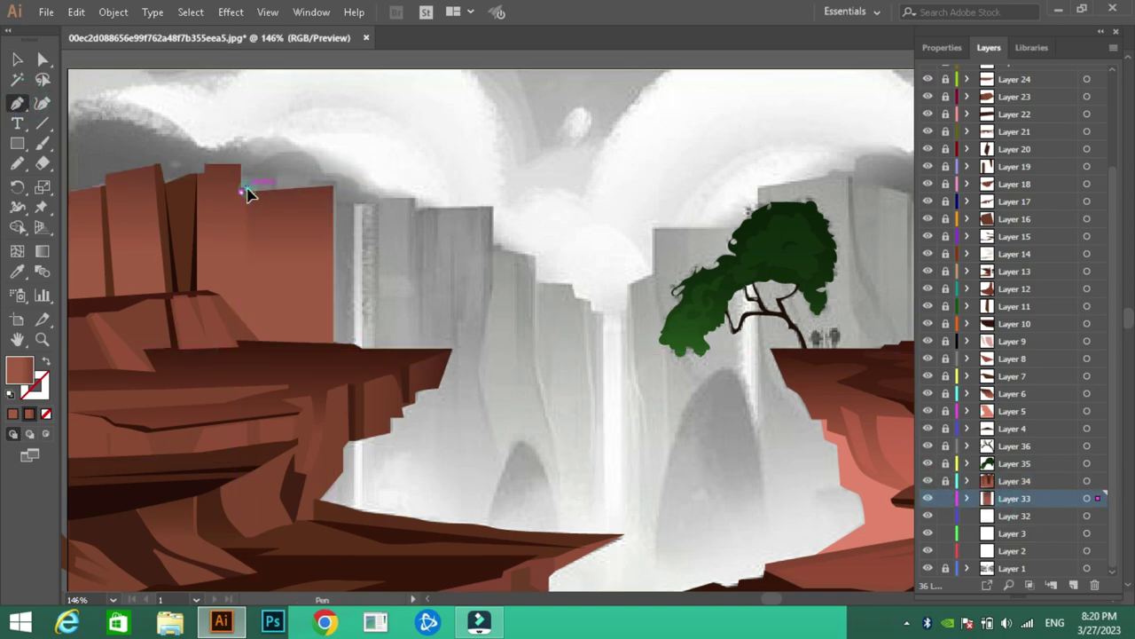
left_click(278, 169)
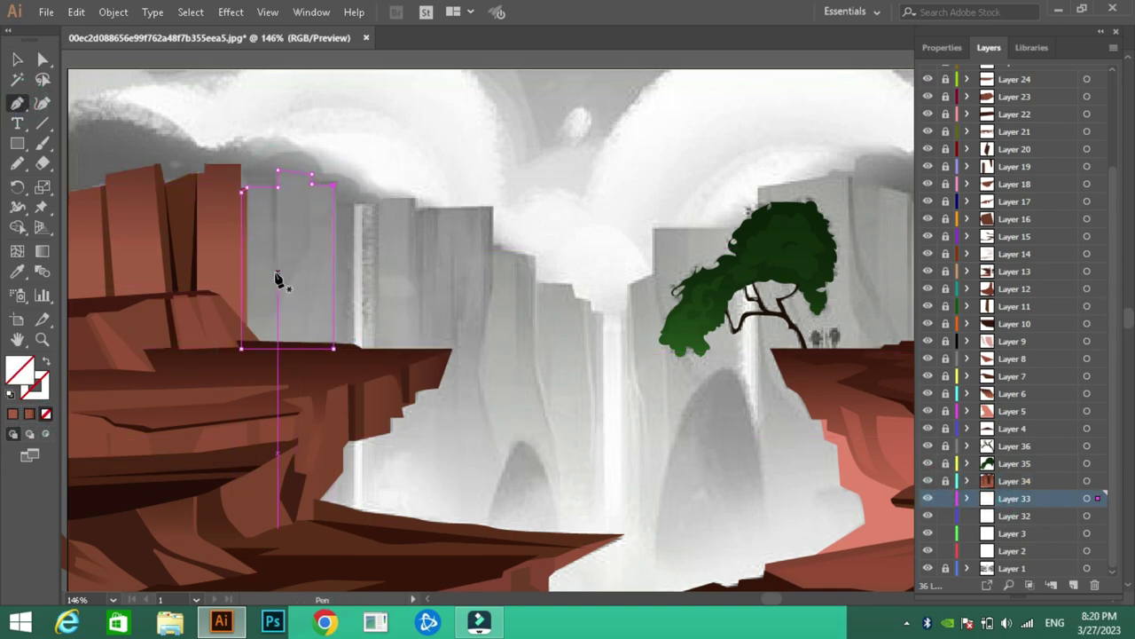
left_click(272, 192)
key("v")
key("period")
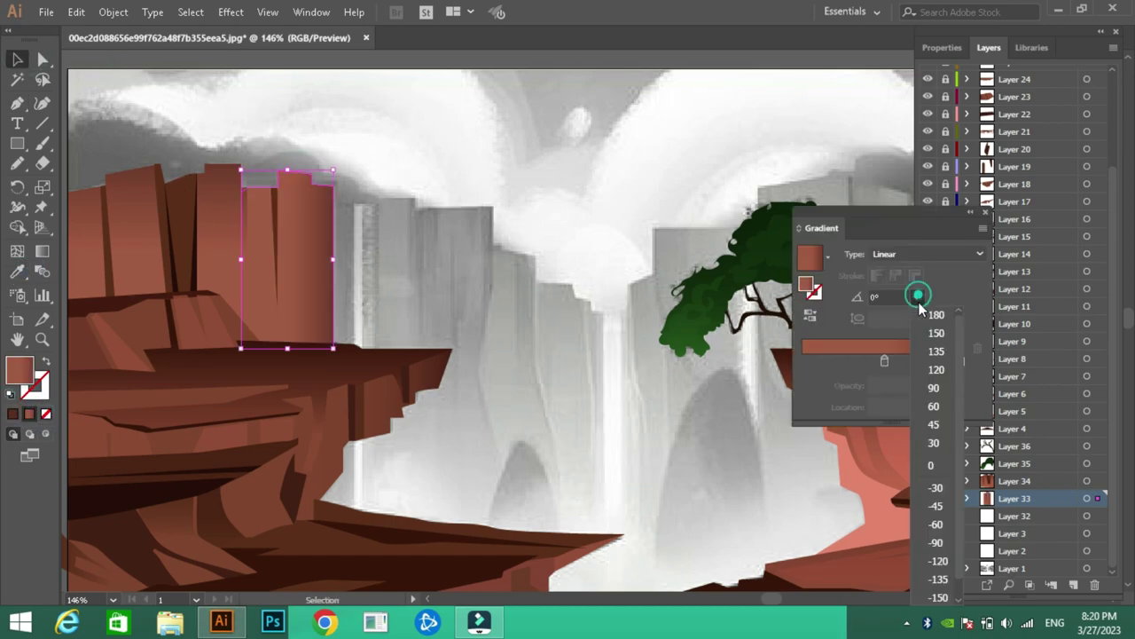
key("ctrl+shift+a")
Trace the top edge of the large cliff on Layer 32
left_click(1014, 515)
scroll(547, 322, "right", 5)
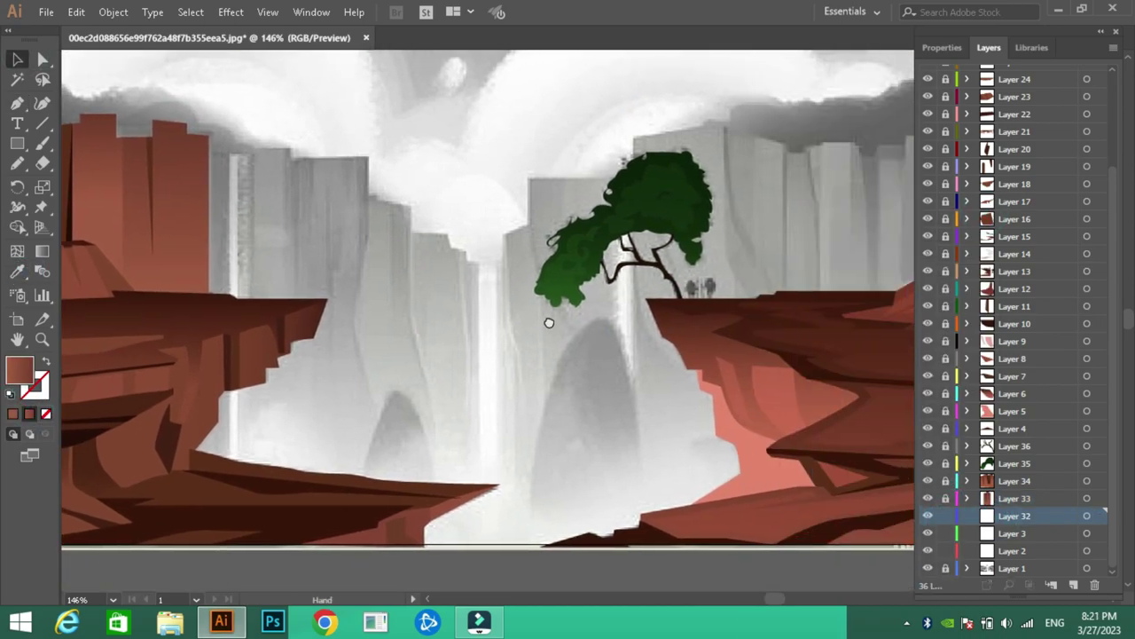
key("p")
left_click(272, 162)
left_click(272, 204)
left_click(312, 215)
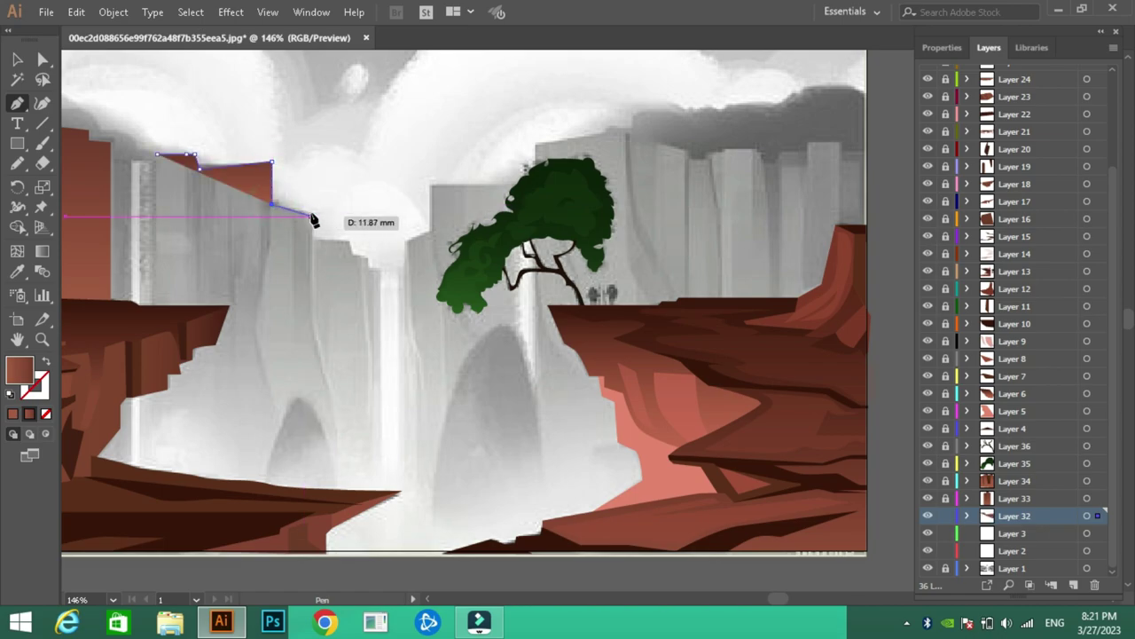
left_click(347, 239)
left_click(370, 266)
Complete the large cliff outline down beside the waterfall and along the bottom
left_click(380, 494)
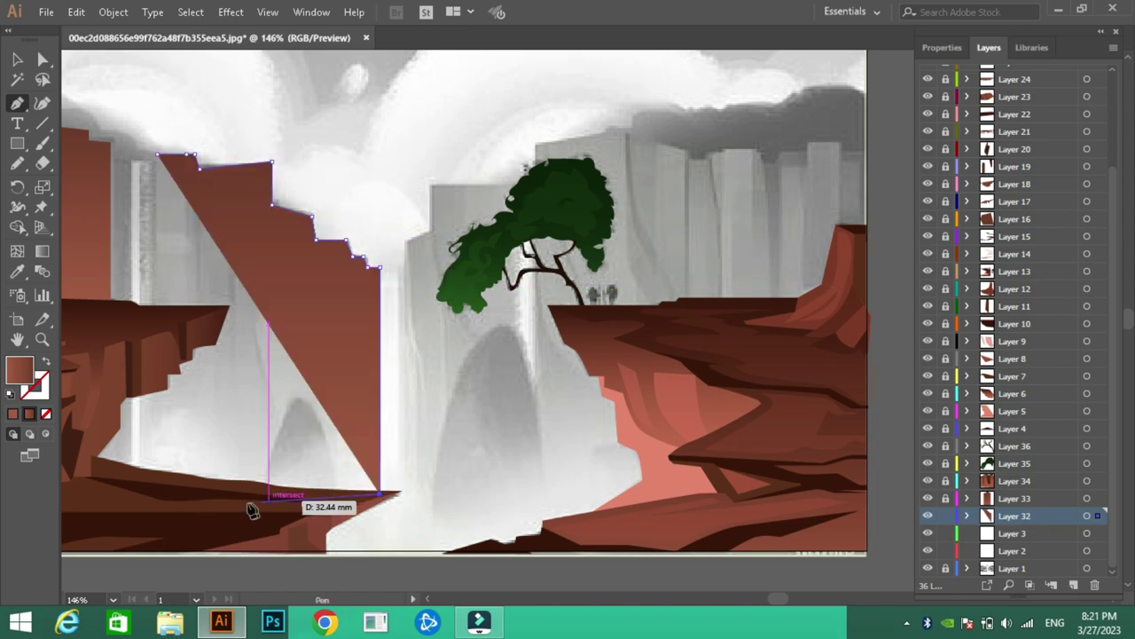
left_click(212, 505)
left_click(184, 427)
key("slash")
left_click(215, 201)
left_click(228, 183)
left_click(280, 176)
Draw a long curved vertical crack shape on the large cliff
left_click(275, 183)
left_click(273, 327)
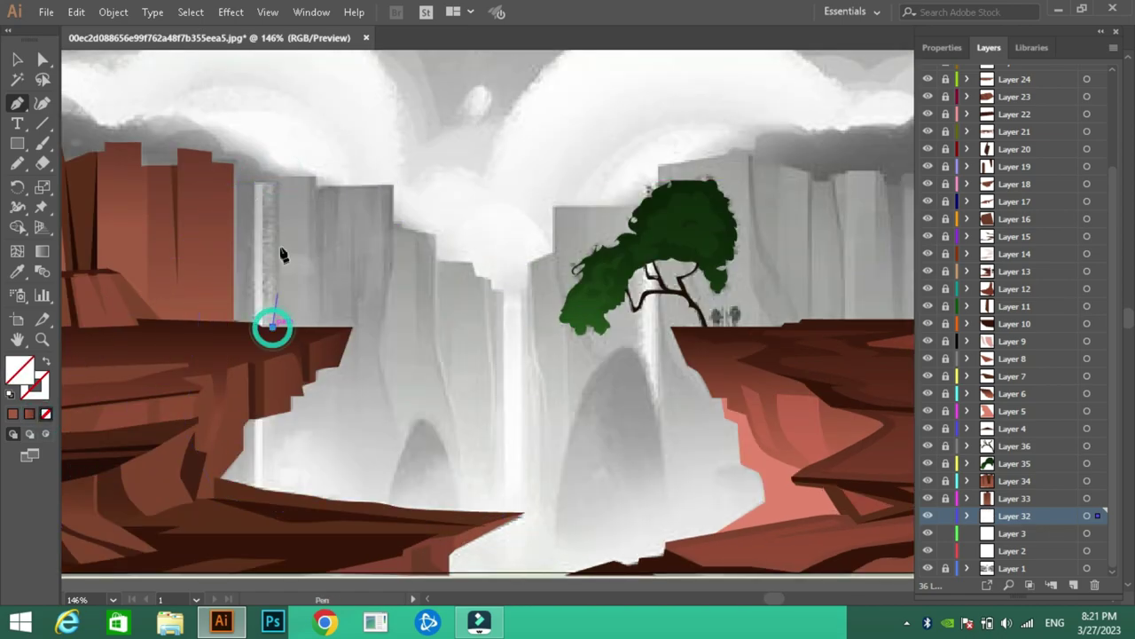
left_click(391, 413)
left_click(371, 359)
left_click(378, 306)
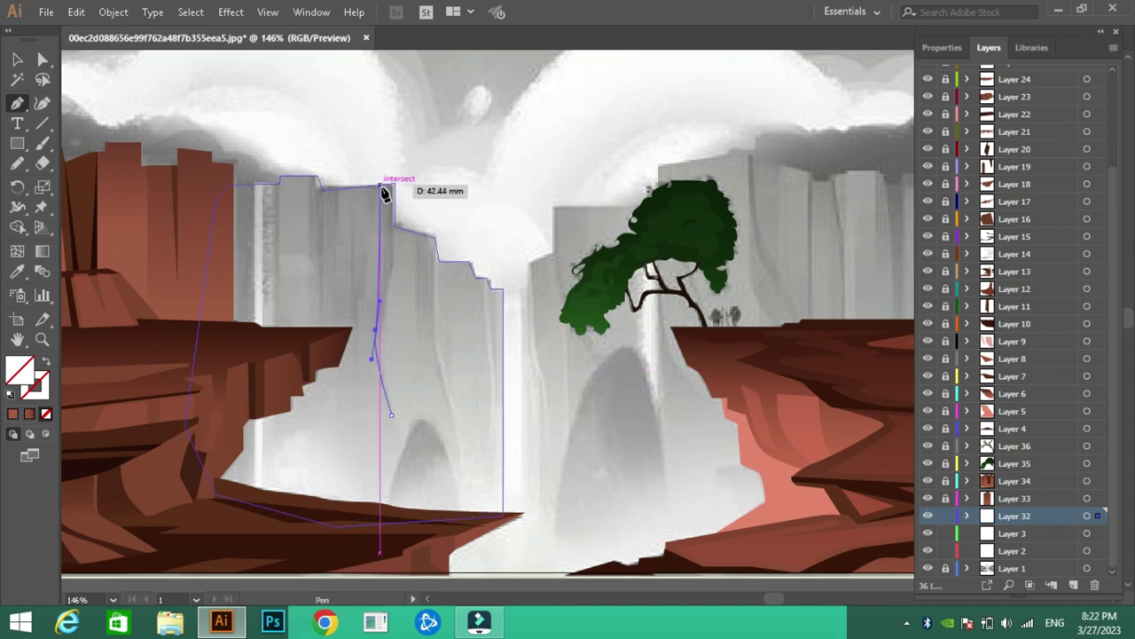
left_click(359, 190)
left_click(363, 332)
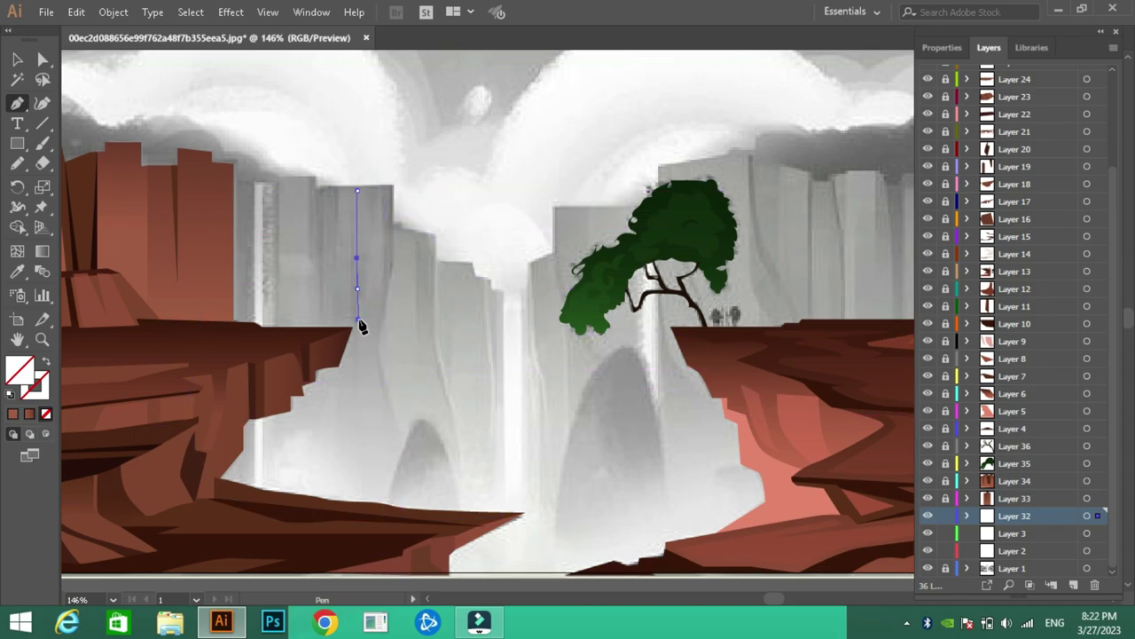
left_click(358, 288)
left_click(353, 244)
left_click(353, 190)
left_click(322, 313)
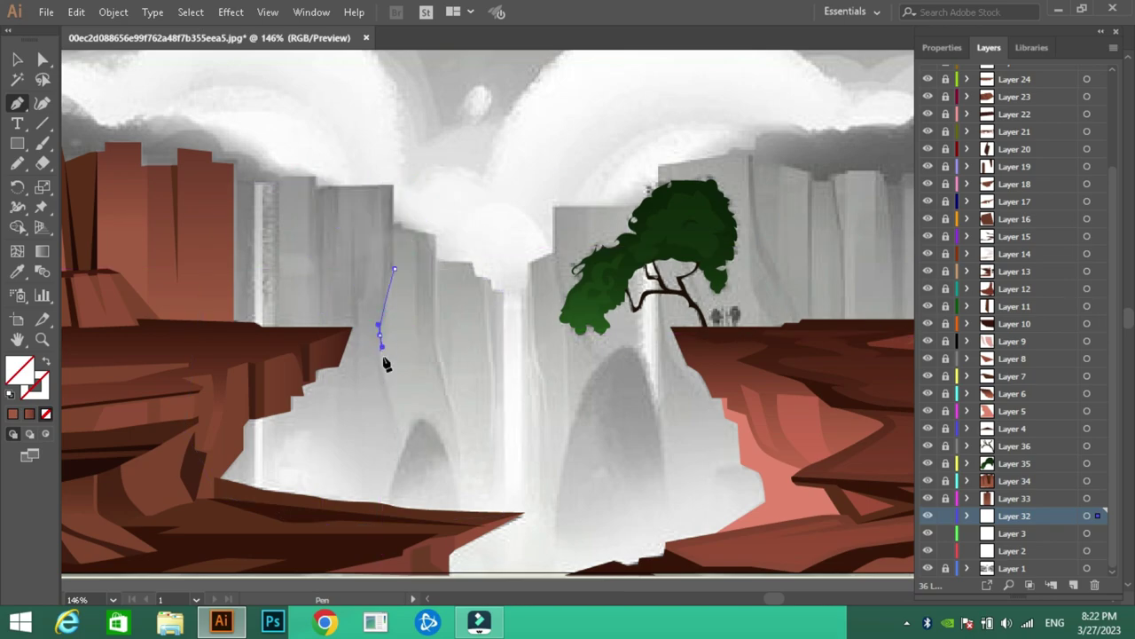
left_click(391, 414)
Add another small crack shape on the large cliff
key("v")
key("p")
left_click(434, 237)
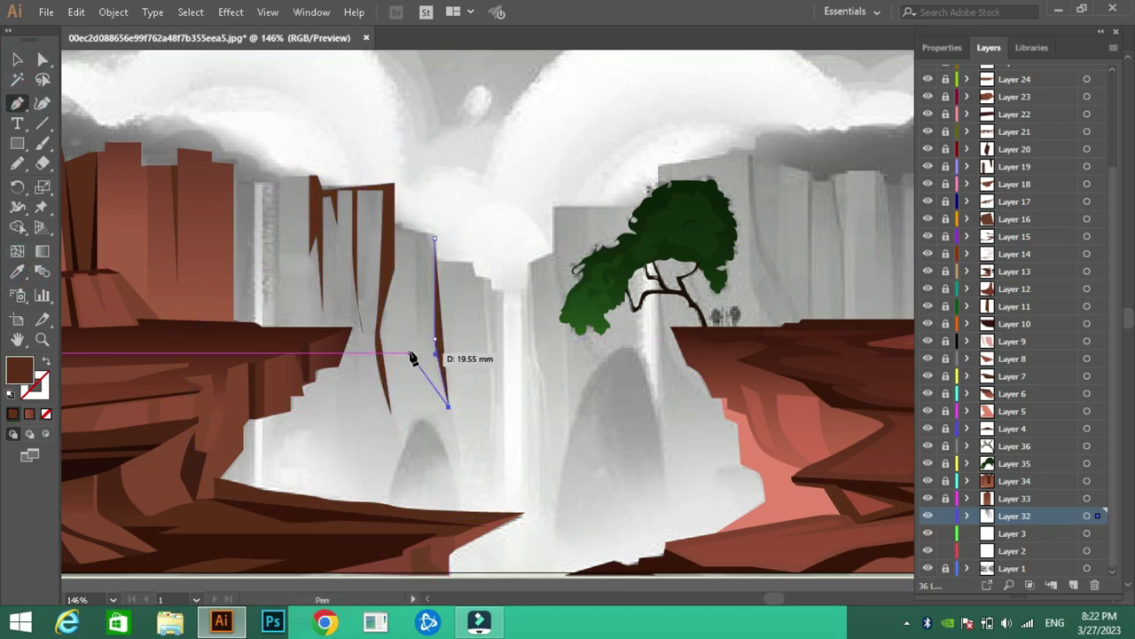
left_click(434, 238)
Apply a gradient to the large cliff with a light peach left stop
key("v")
key("period")
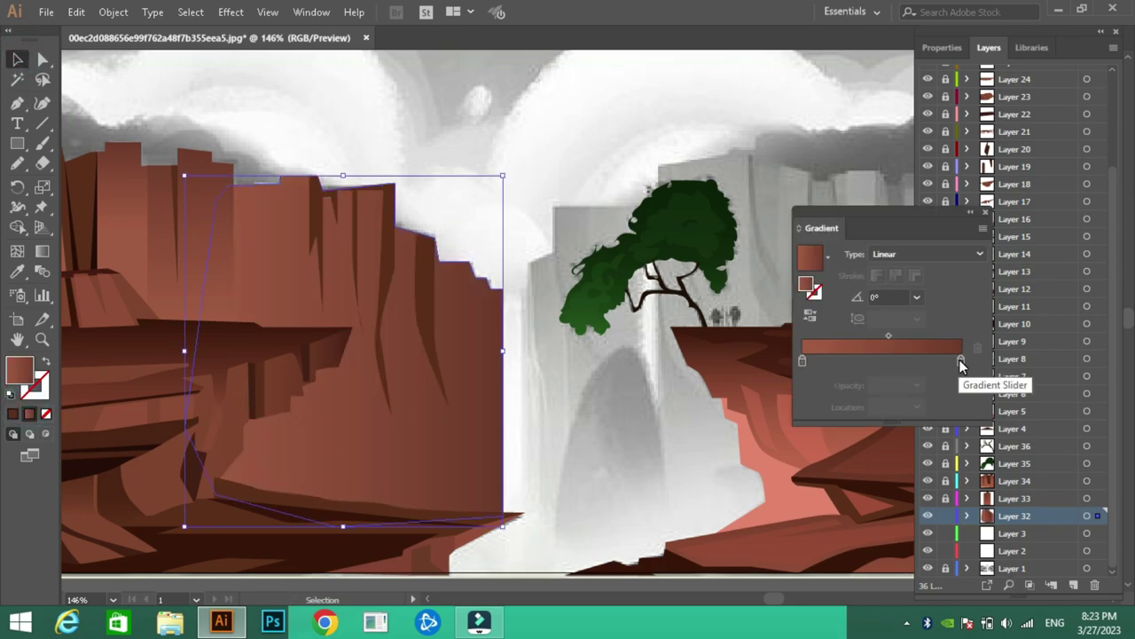
left_click(802, 360)
double_click(801, 360)
left_click(755, 193)
left_click(916, 297)
left_click(925, 341)
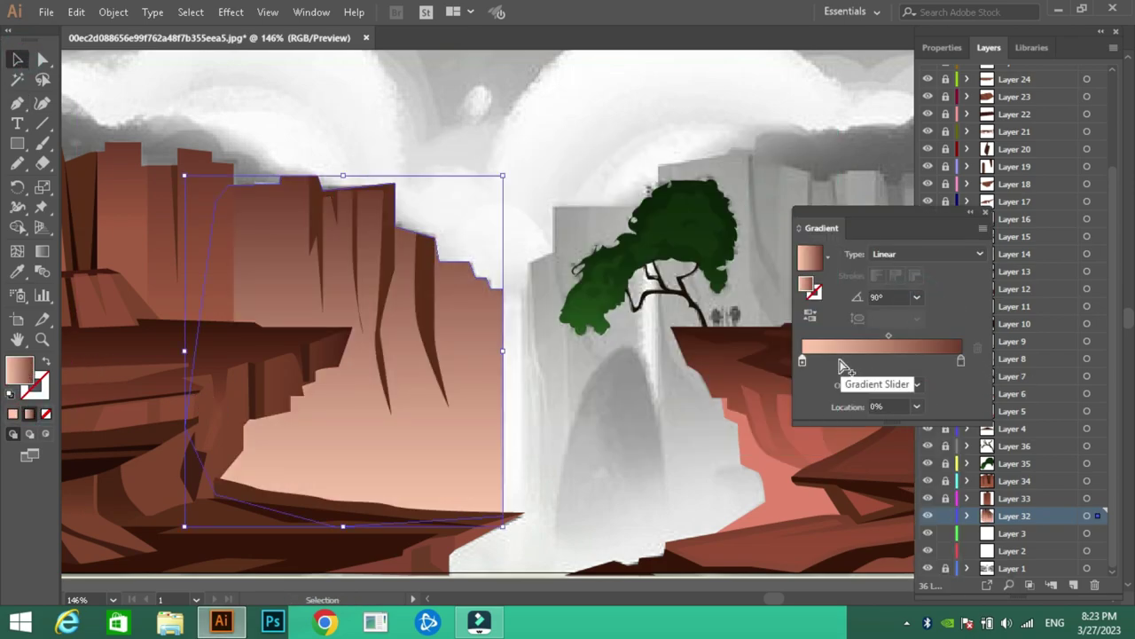
key("ctrl+z")
key("ctrl+z")
Make the large cliff a 90° brown-to-salmon gradient with a stop at about 14%
double_click(802, 360)
left_click(509, 228)
left_click(755, 192)
left_click_drag(800, 360, 833, 363)
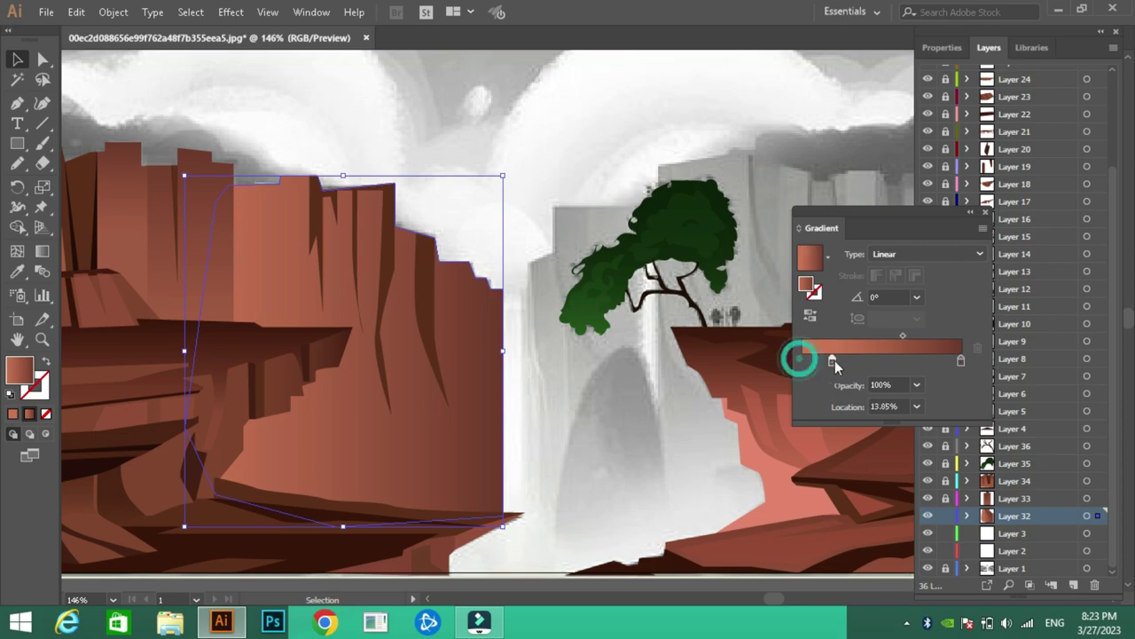
double_click(832, 361)
left_click(506, 201)
left_click(753, 192)
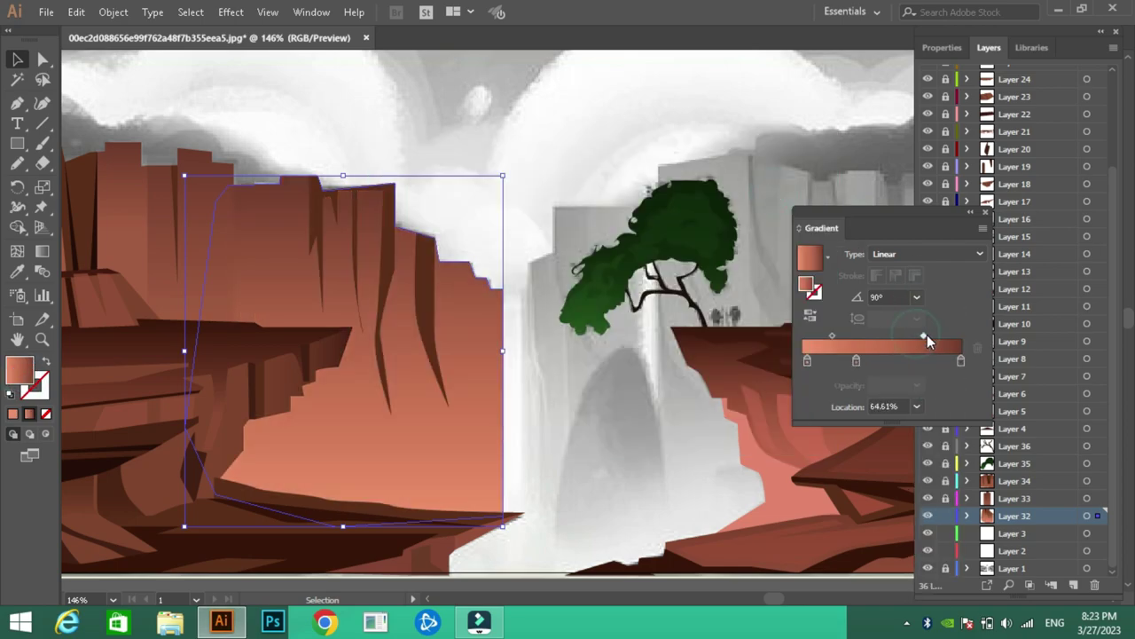
Set the dark crack shapes on the cliff to 50% opacity
left_click(984, 212)
left_click(427, 266)
left_click(941, 47)
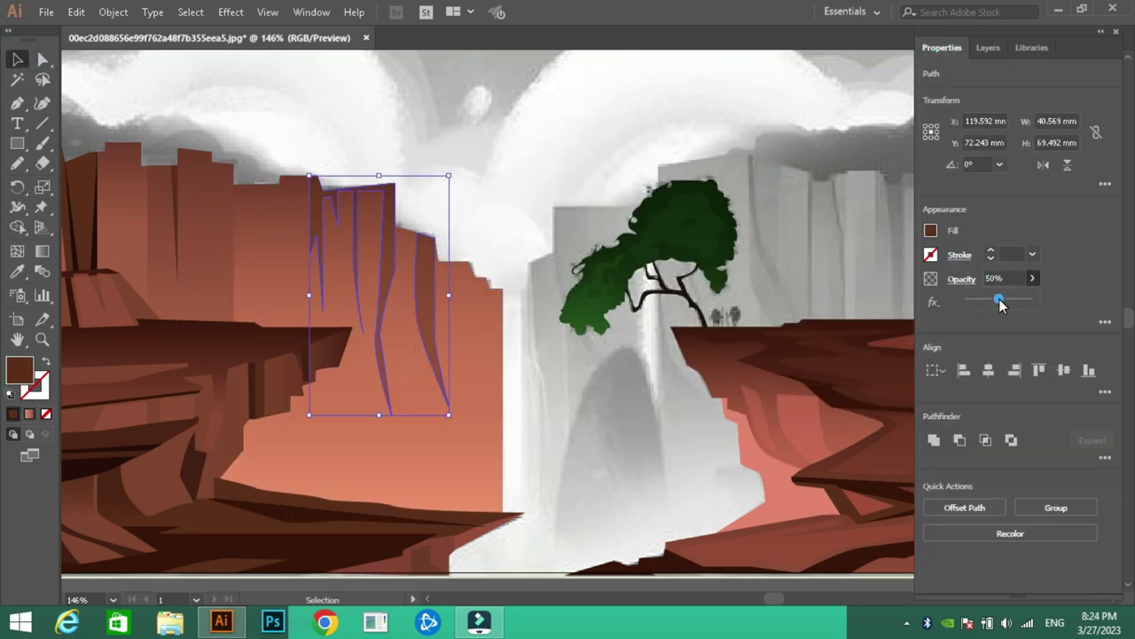
left_click(989, 47)
scroll(417, 210, "down", 1)
Draw a highlight strip on the left cliff filled with the light salmon colour
key("p")
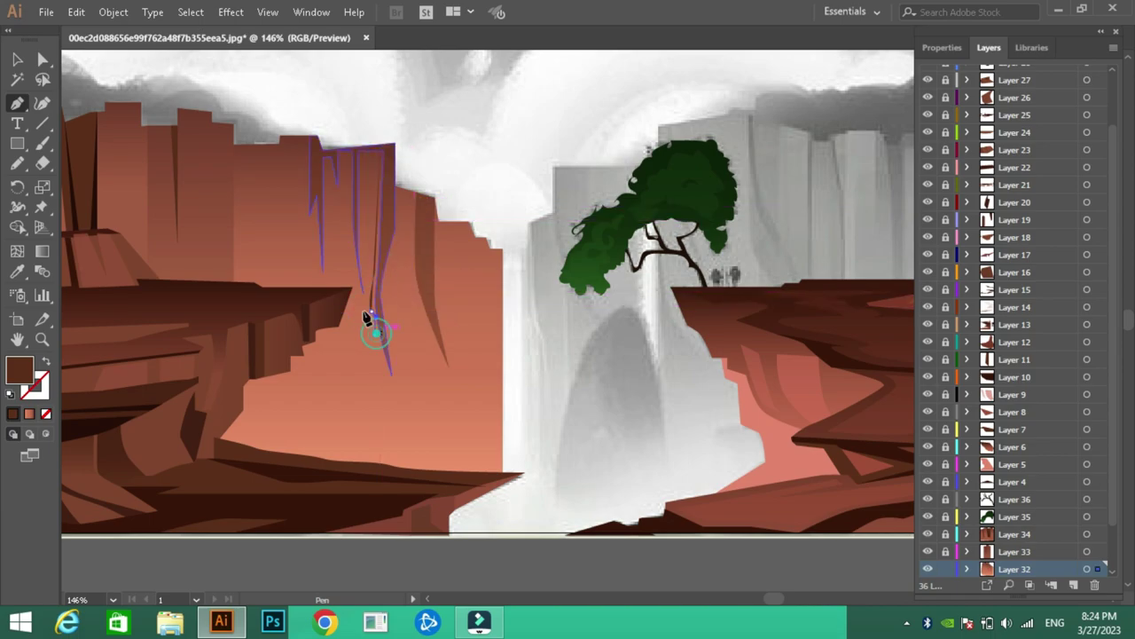
left_click(362, 177)
left_click(280, 286)
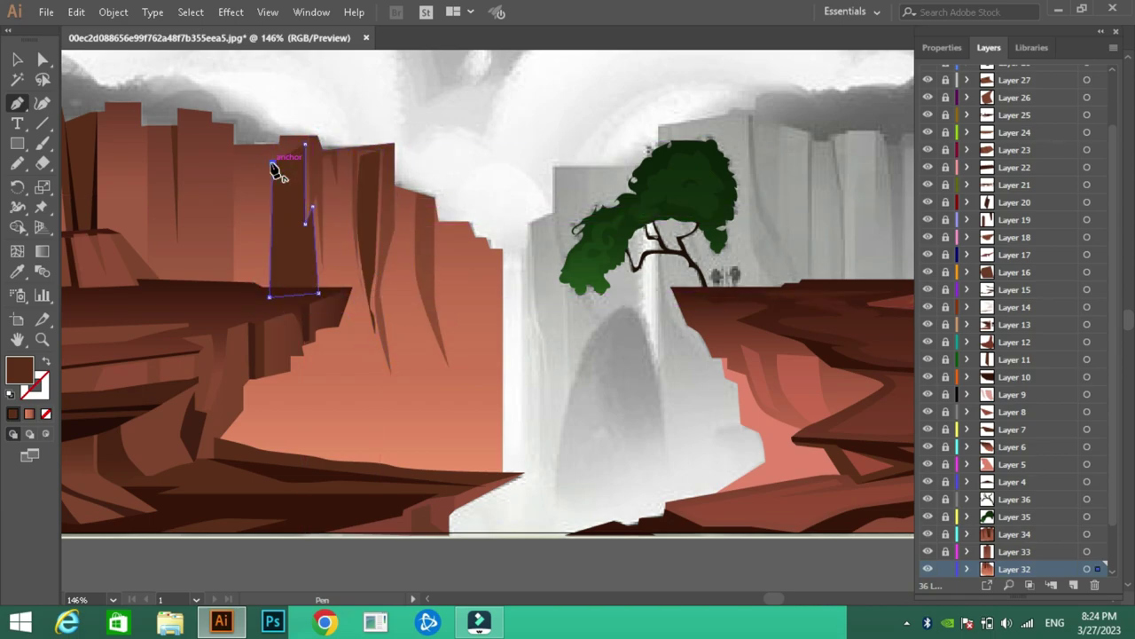
left_click(280, 155)
key("i")
left_click(266, 417)
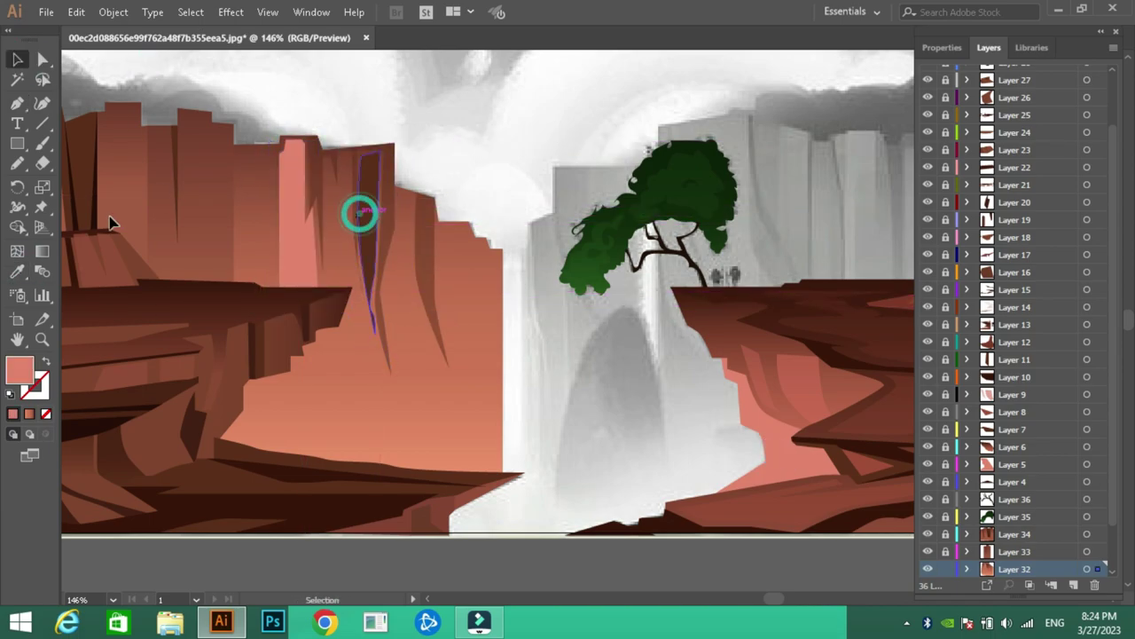
key("v")
Draw a curved crack shape lower on the cliff filled with dark brown
left_click(455, 382)
left_click(414, 199)
left_click(414, 323)
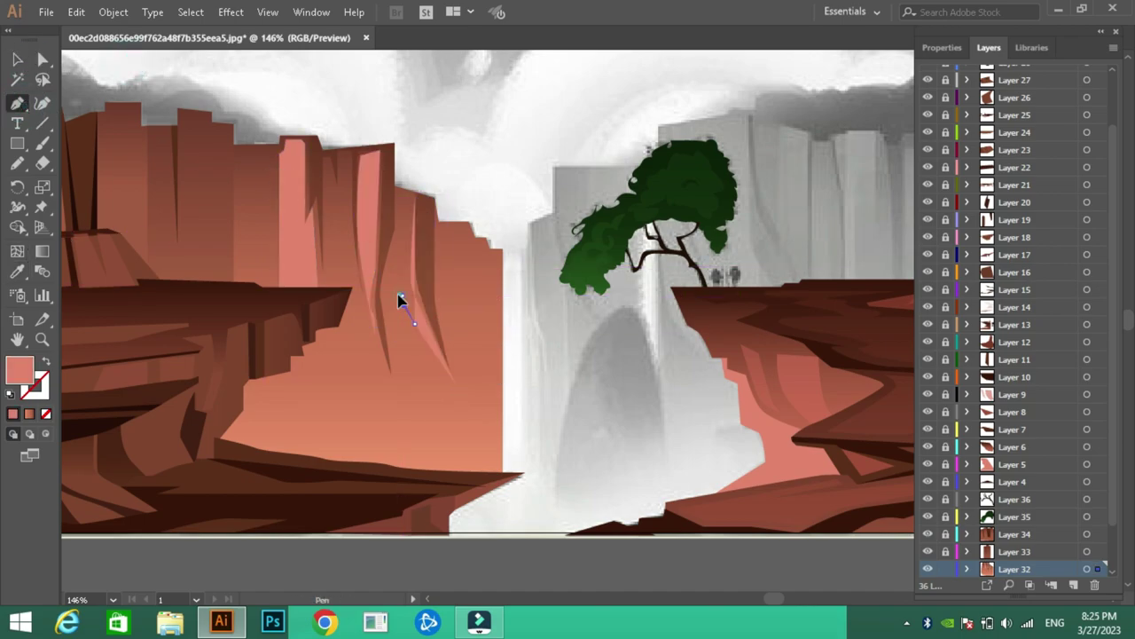
left_click(455, 382)
left_click_drag(414, 198, 400, 241)
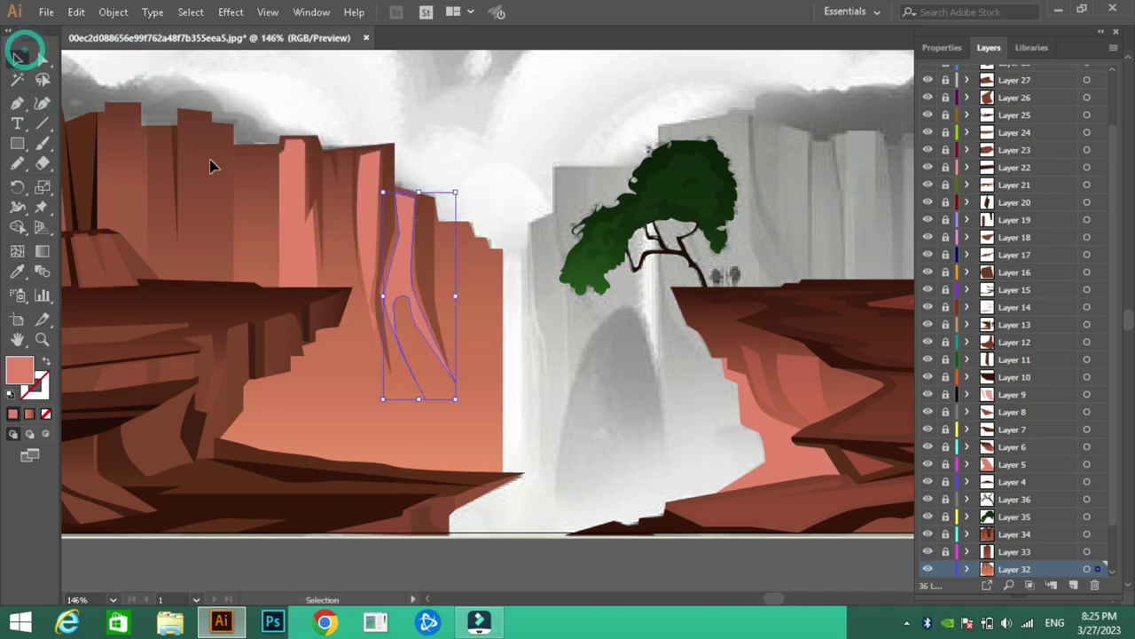
key("i")
left_click(327, 508)
left_click(942, 47)
Draw a narrow strip along the cliff's right edge and deselect it
key("ctrl+shift+a")
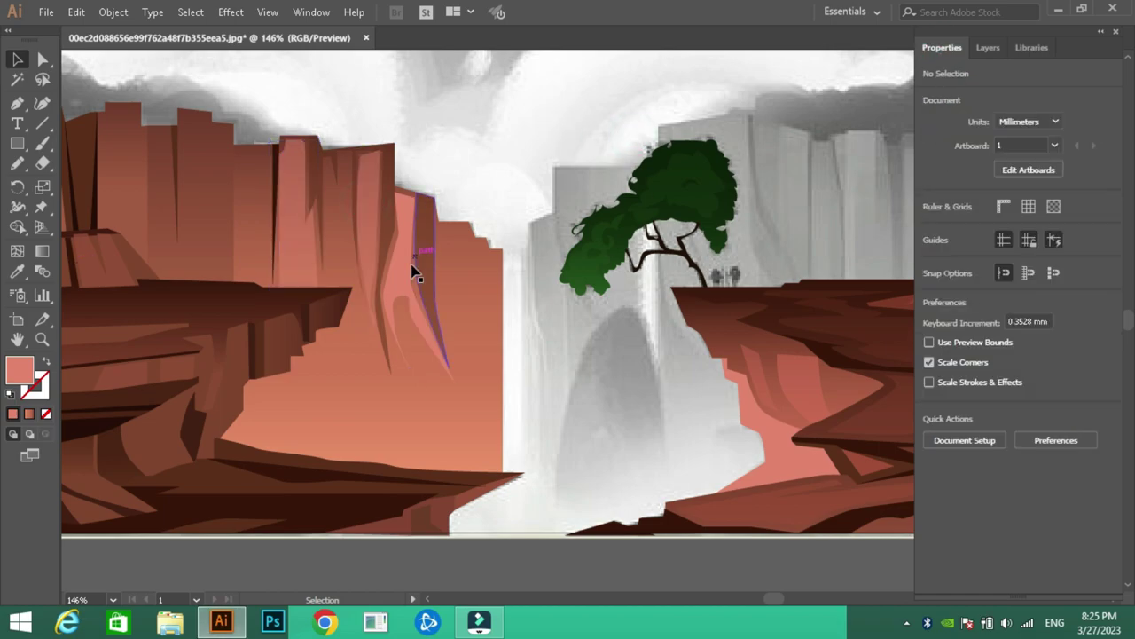
key("p")
left_click(473, 249)
left_click(463, 426)
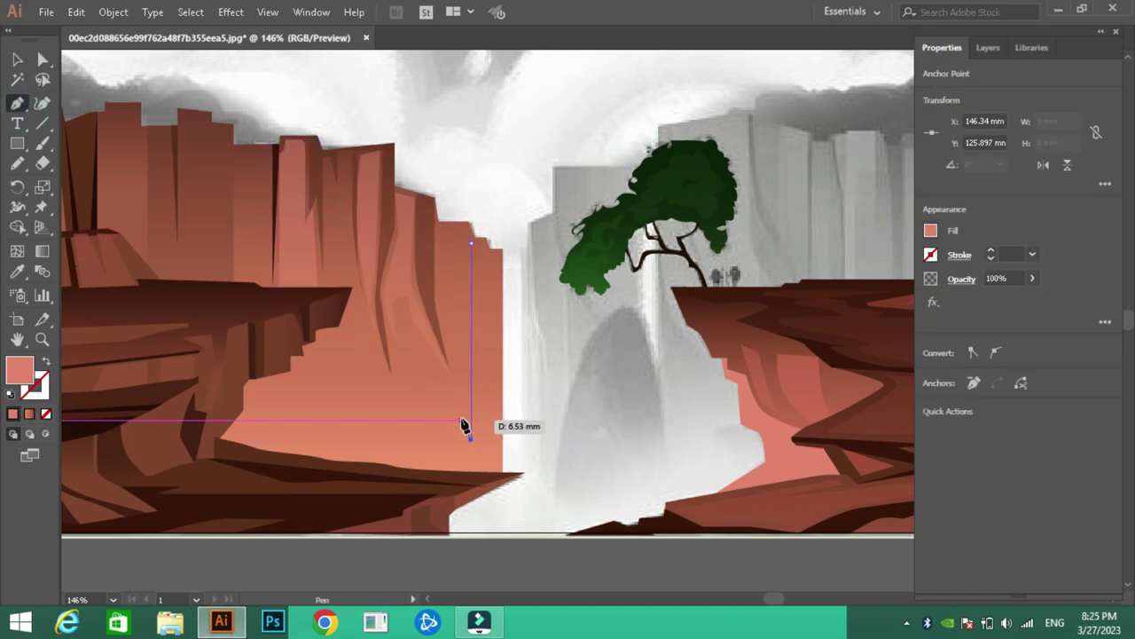
left_click(471, 245)
key("v")
key("ctrl+shift+a")
Pen-trace the far cliff skyline from above the waterfall across to the right
scroll(709, 293, "up", 2)
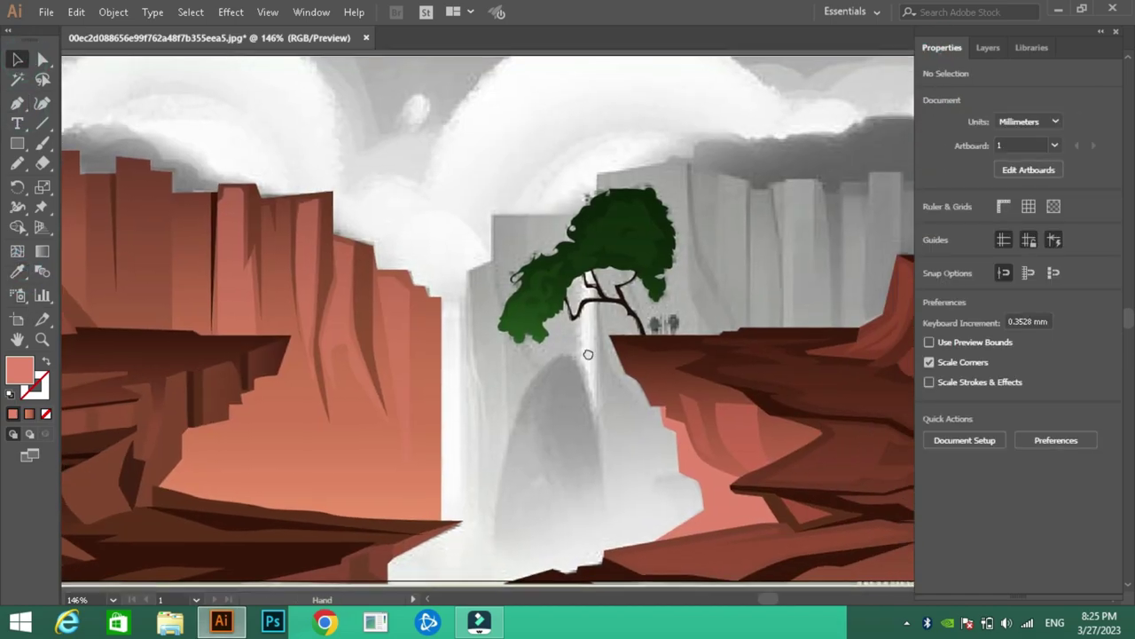
key("p")
left_click(465, 270)
left_click(488, 214)
left_click(589, 215)
left_click(590, 171)
left_click(683, 163)
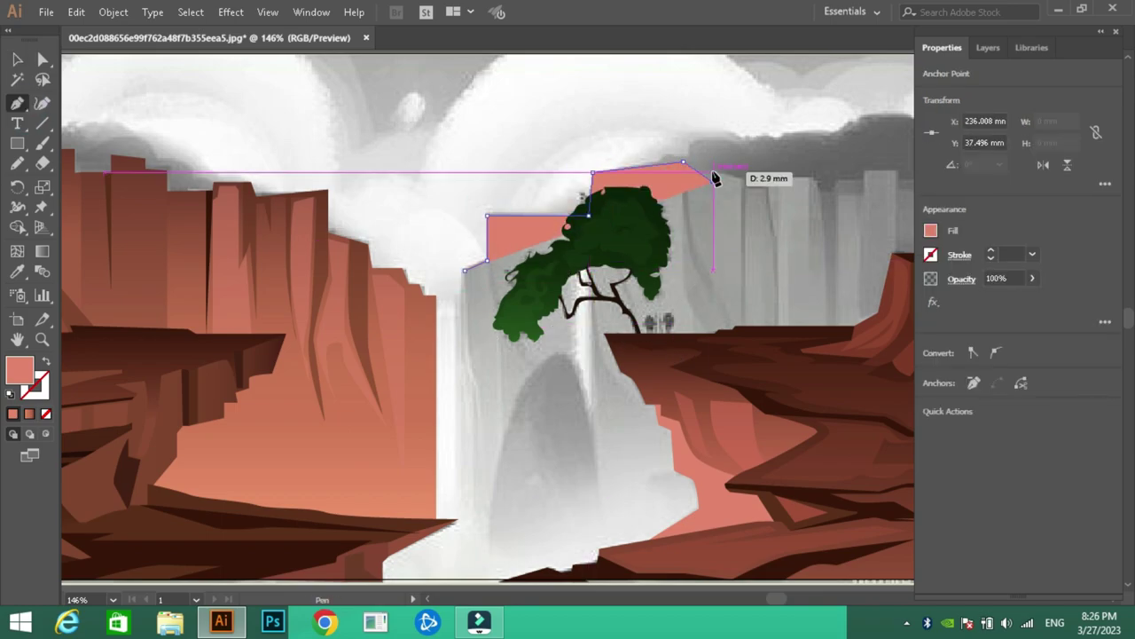
left_click(767, 182)
left_click(834, 189)
left_click(864, 173)
left_click(901, 173)
Bring the far cliff outline down the right side and close it along the bottom
left_click(791, 189)
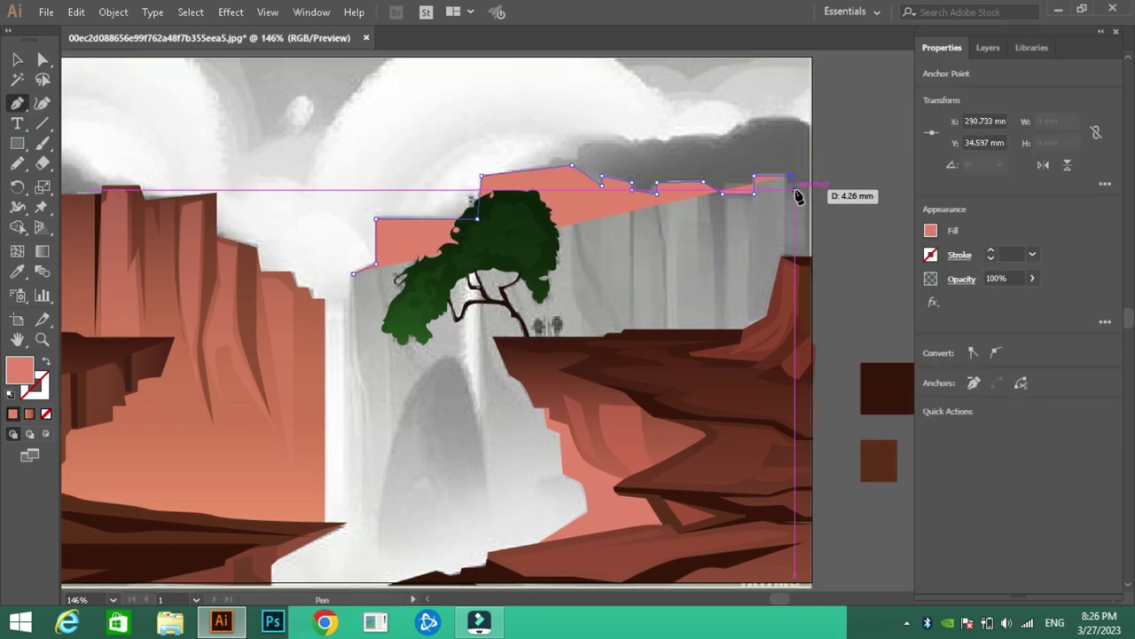
left_click(814, 502)
left_click(380, 426)
left_click(113, 337)
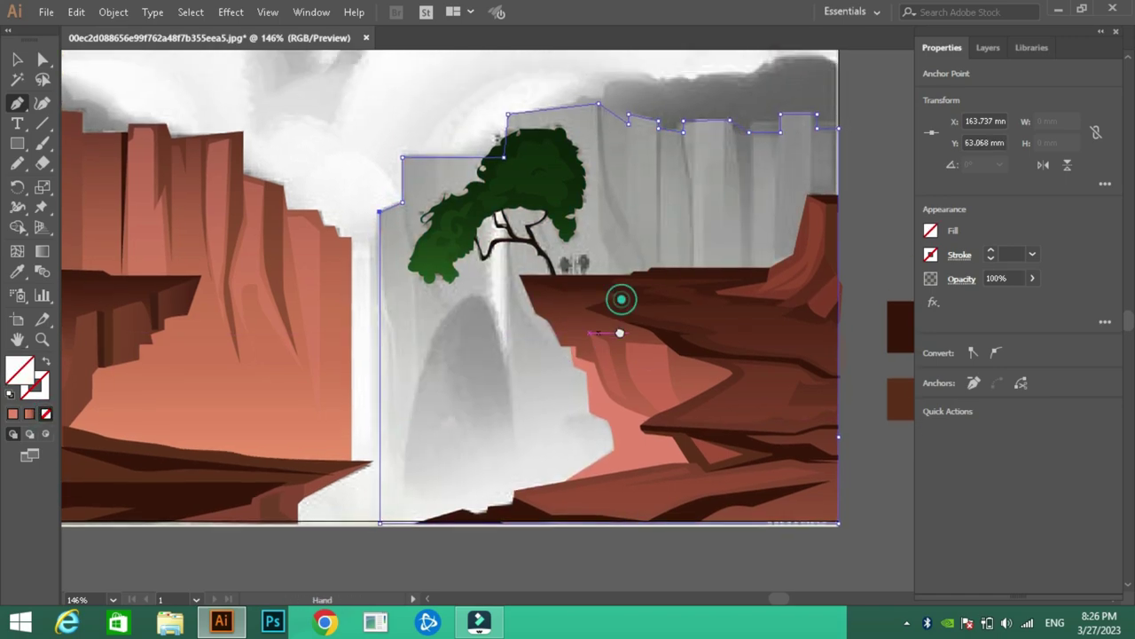
left_click(593, 125)
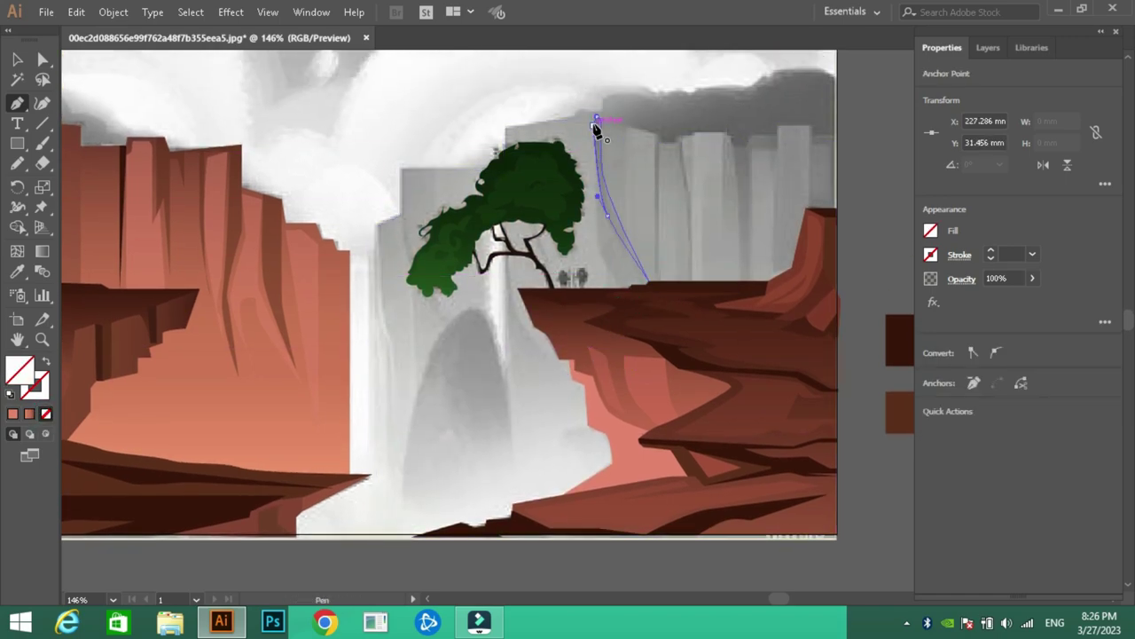
Outline a narrow strip from the far cliff top down to the ledge and select it
left_click(691, 191)
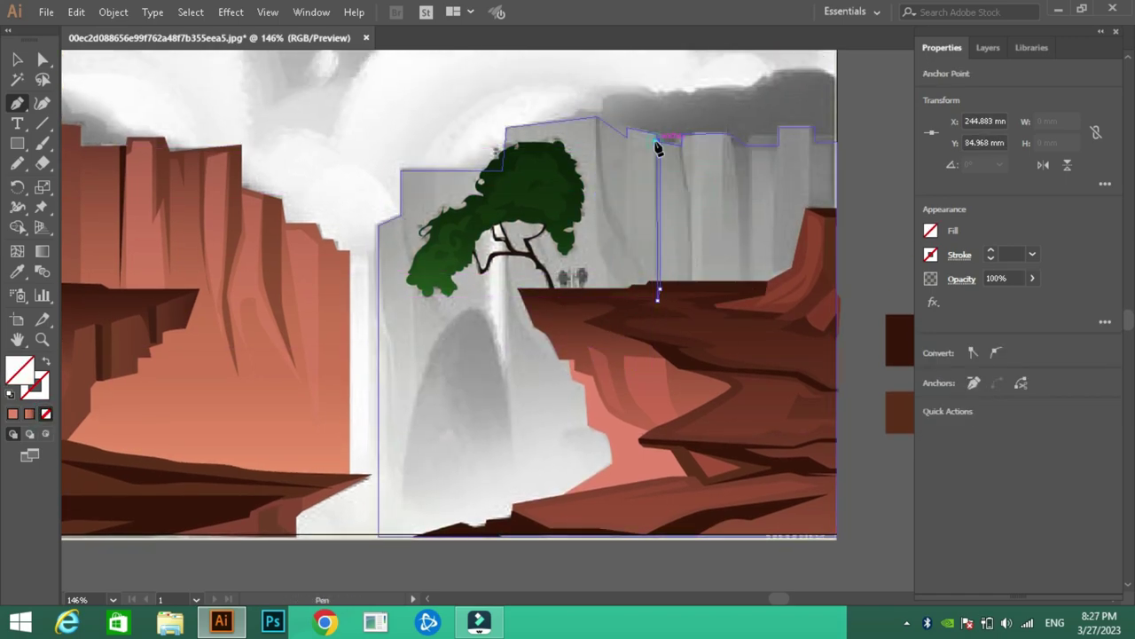
left_click(727, 133)
left_click(747, 145)
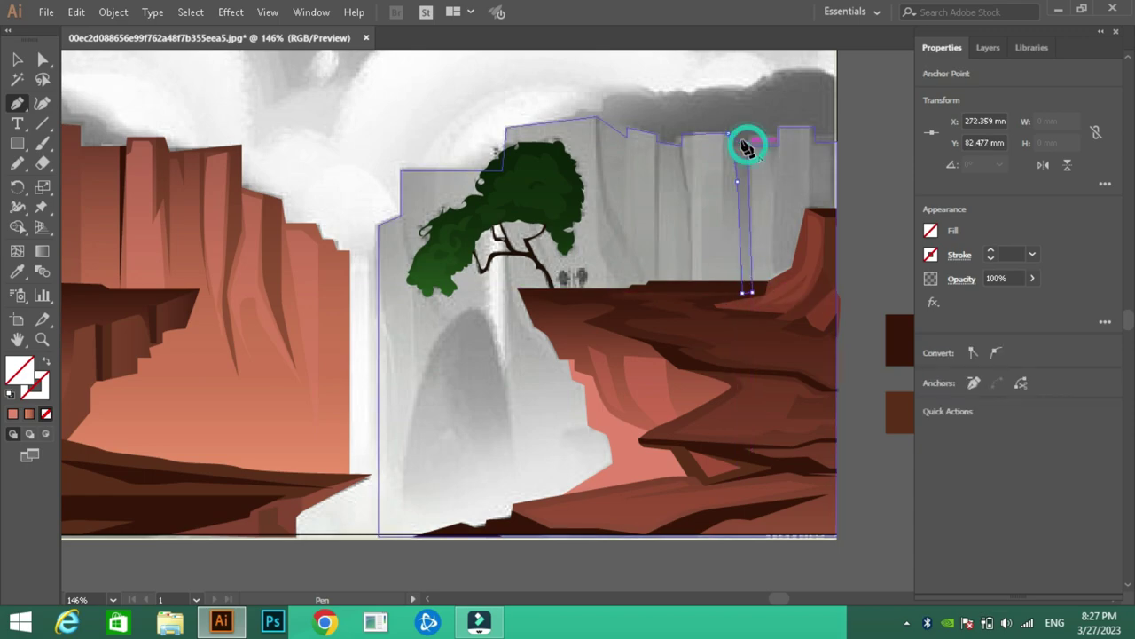
left_click(773, 282)
left_click(778, 129)
key("v")
left_click(692, 188)
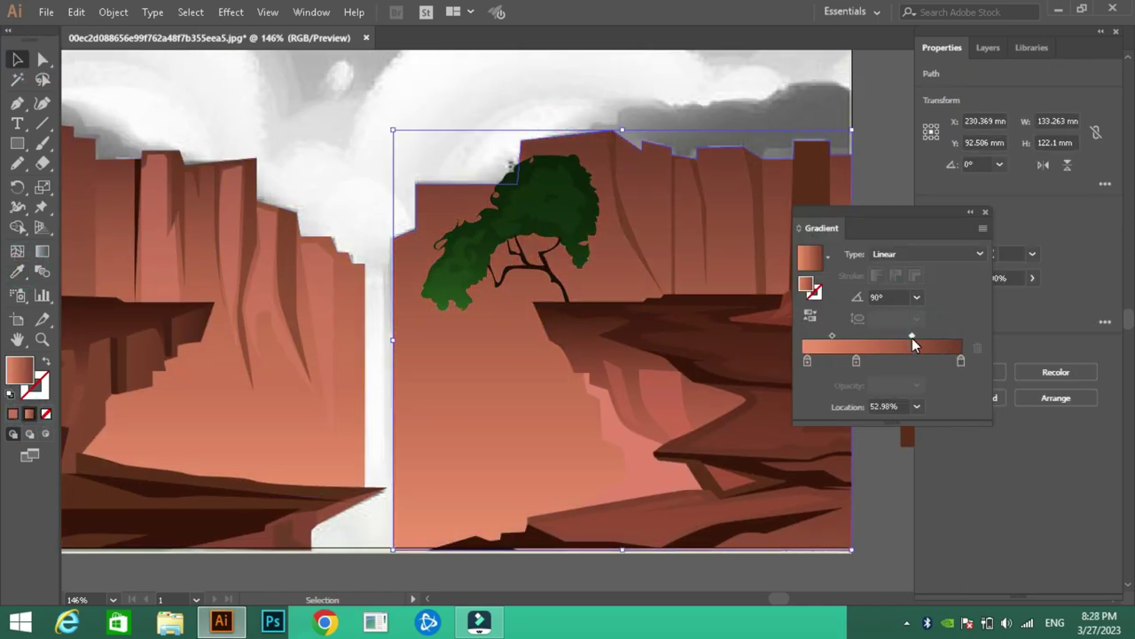
Pen-outline a narrow highlight strip on the right cliff and fill it with a cliff colour via Eyedropper
key("p")
left_click(757, 306)
left_click(706, 156)
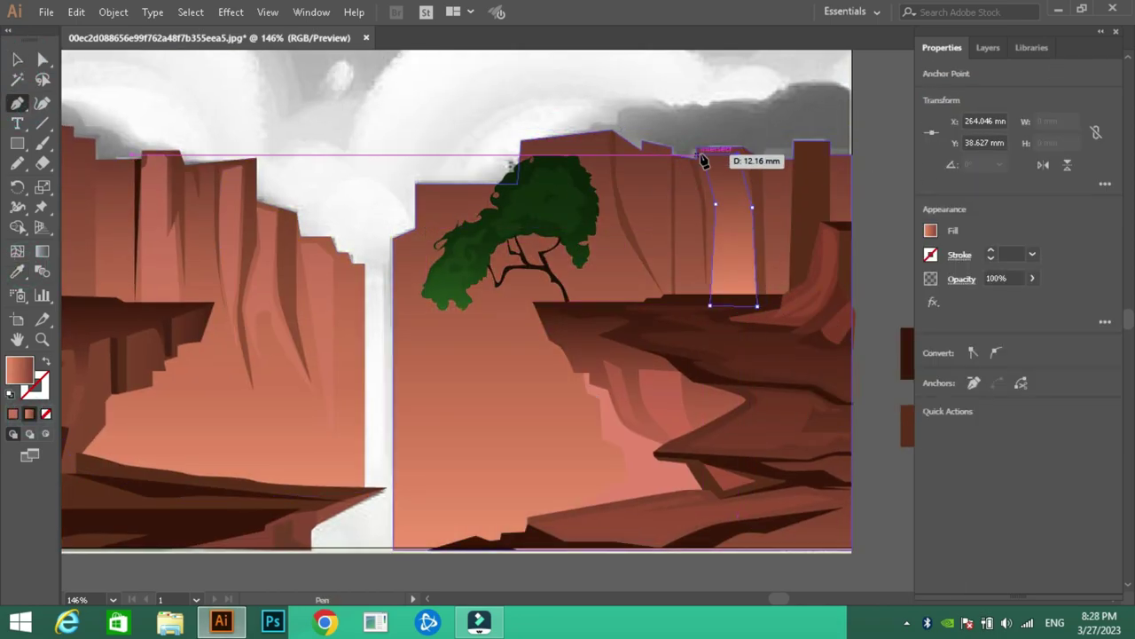
key("i")
left_click(158, 173)
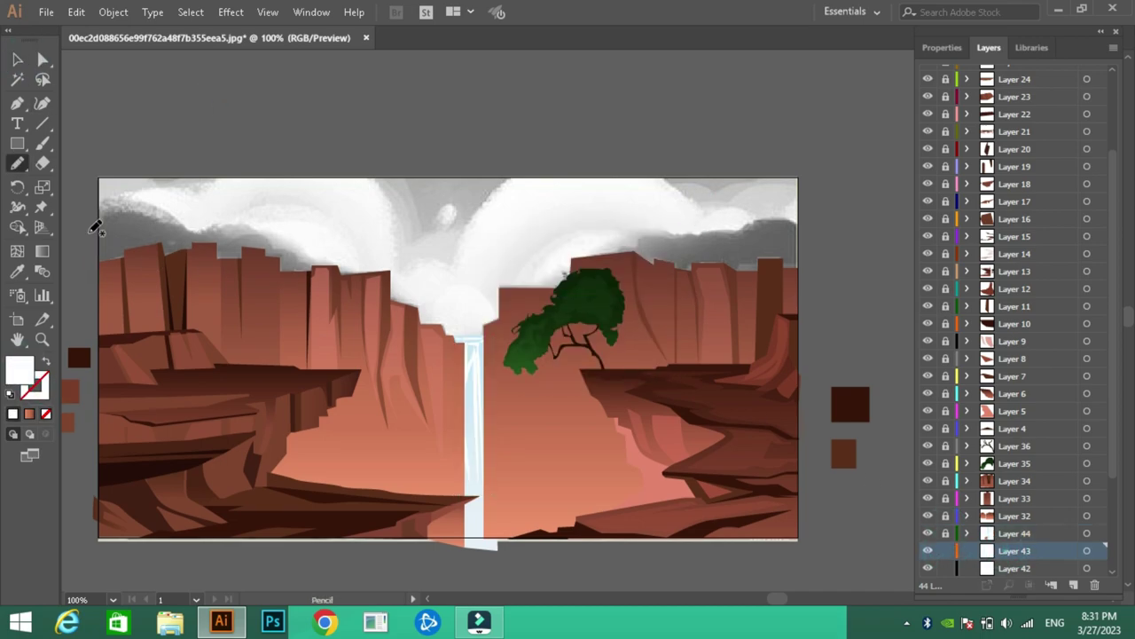
Sketch the left cloud above the cliffs and fill it light blue-grey
left_click_drag(96, 218, 305, 250)
double_click(20, 369)
left_click(398, 233)
left_click(773, 193)
key("v")
left_click(177, 71)
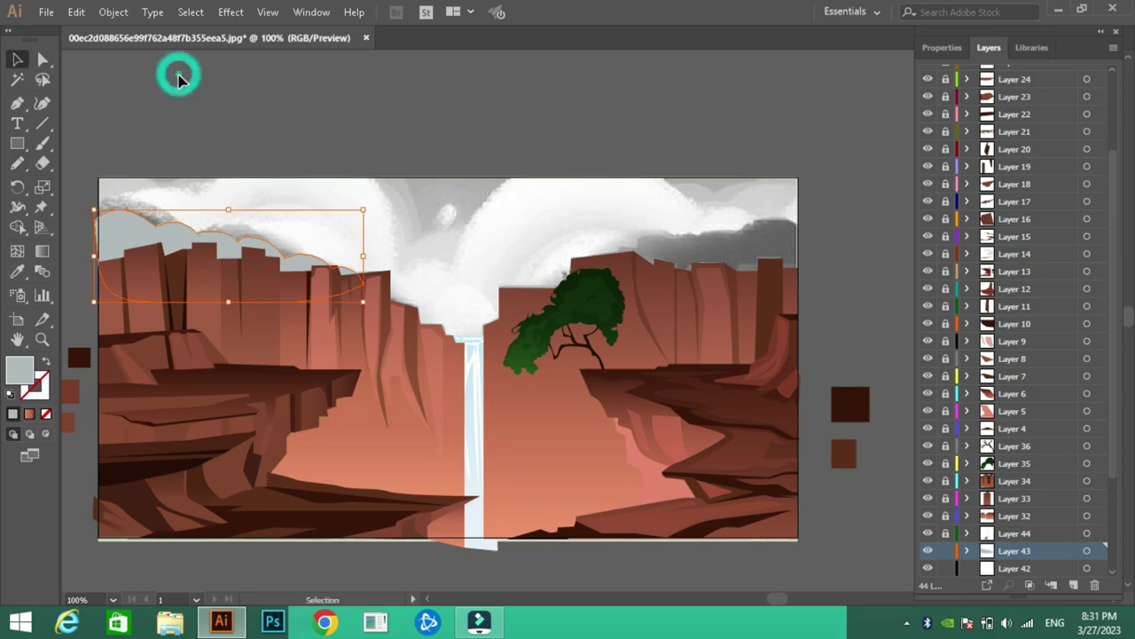
Pencil a right-side cloud, a large sky-wide cloud and a white cloud layer on lower layers
key("n")
left_click_drag(600, 258, 497, 293)
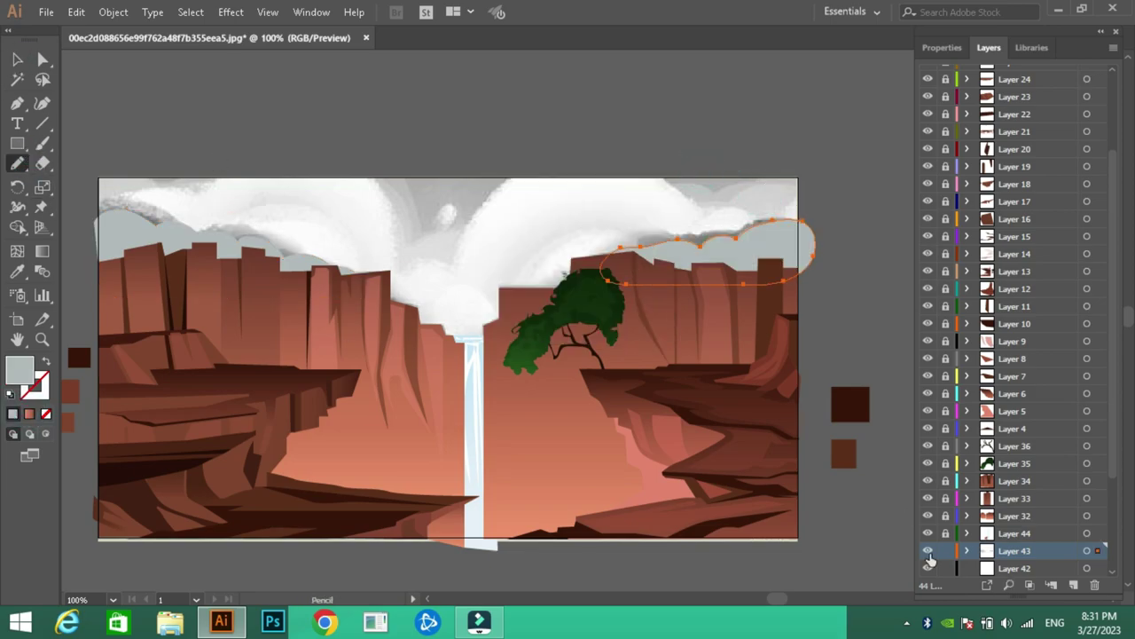
left_click(1014, 429)
left_click_drag(105, 203, 94, 217)
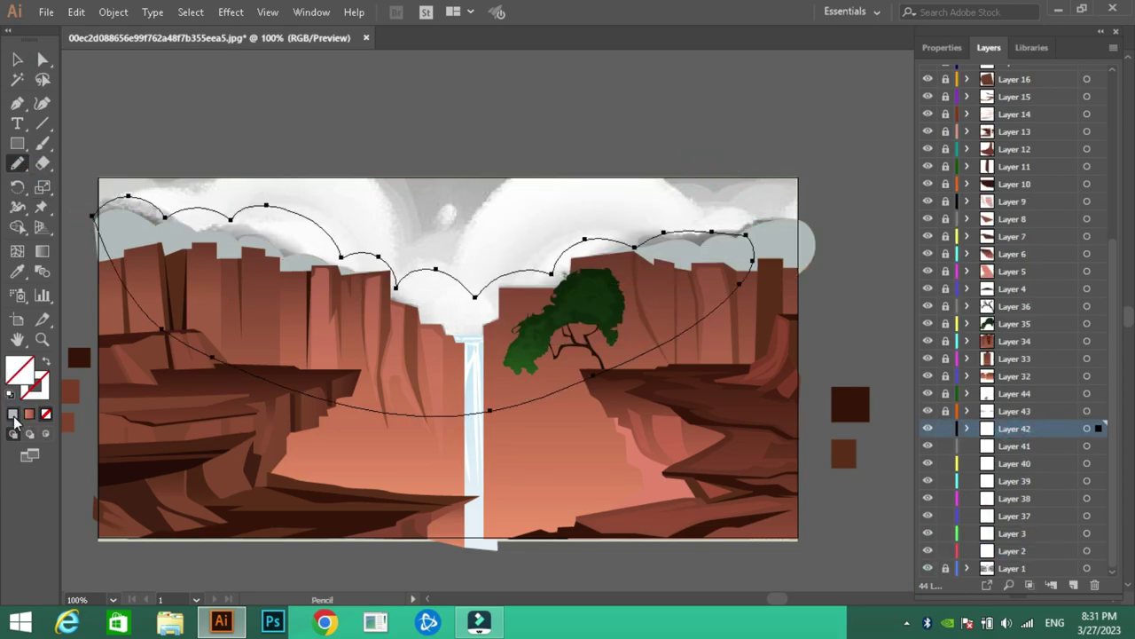
double_click(19, 368)
left_click(777, 193)
left_click(1014, 446)
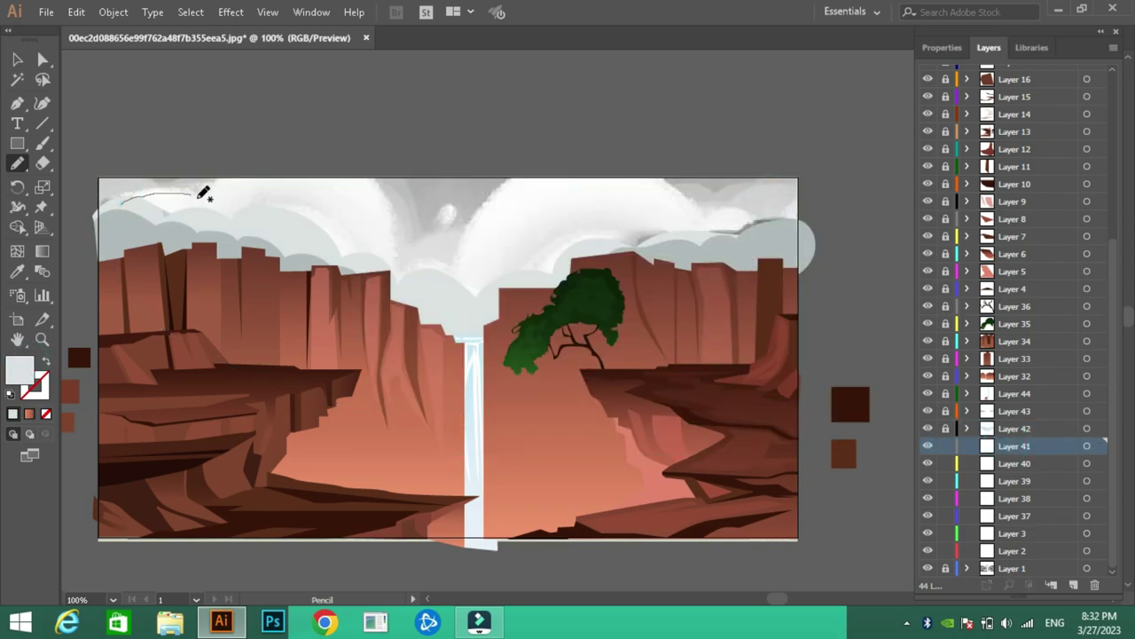
mouse_move(121, 203)
left_mouse_down()
mouse_move(481, 204)
mouse_move(772, 236)
left_mouse_up()
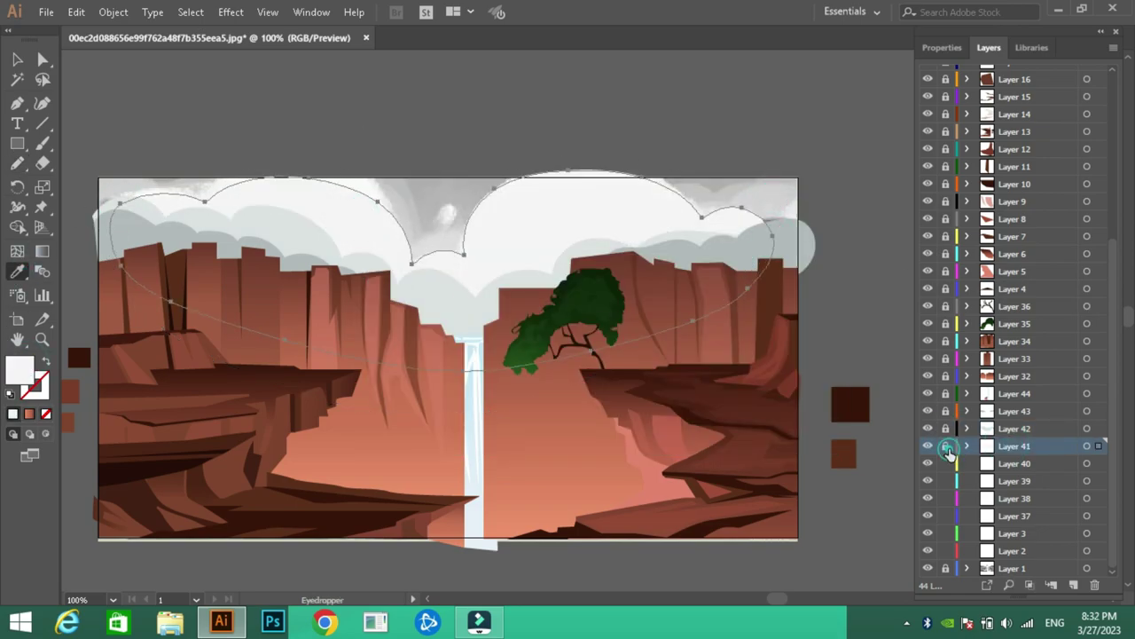
Draw a sky rectangle across the top on the layer below and fill it light cyan
left_click(1014, 463)
key("p")
left_click(99, 178)
left_click(798, 177)
left_click(798, 333)
left_click(98, 334)
double_click(20, 368)
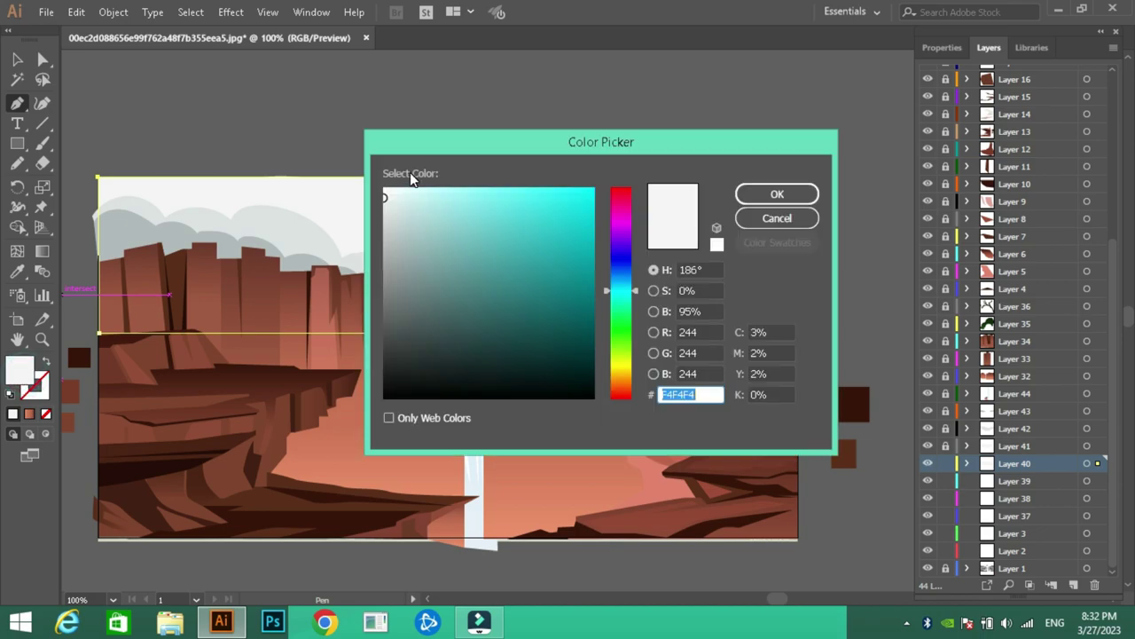
key("Return")
double_click(20, 368)
key("Return")
Draw a rectangle over the lower half of the artboard on the glow layer
key("v")
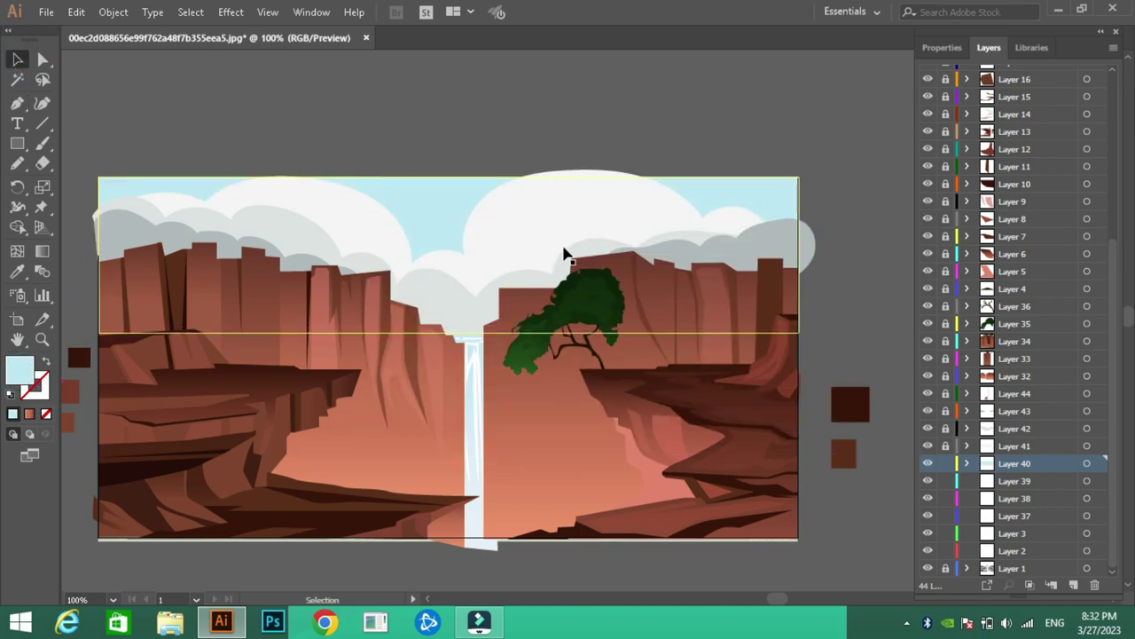
left_click_drag(767, 255, 785, 229)
left_click(1014, 375)
key("m")
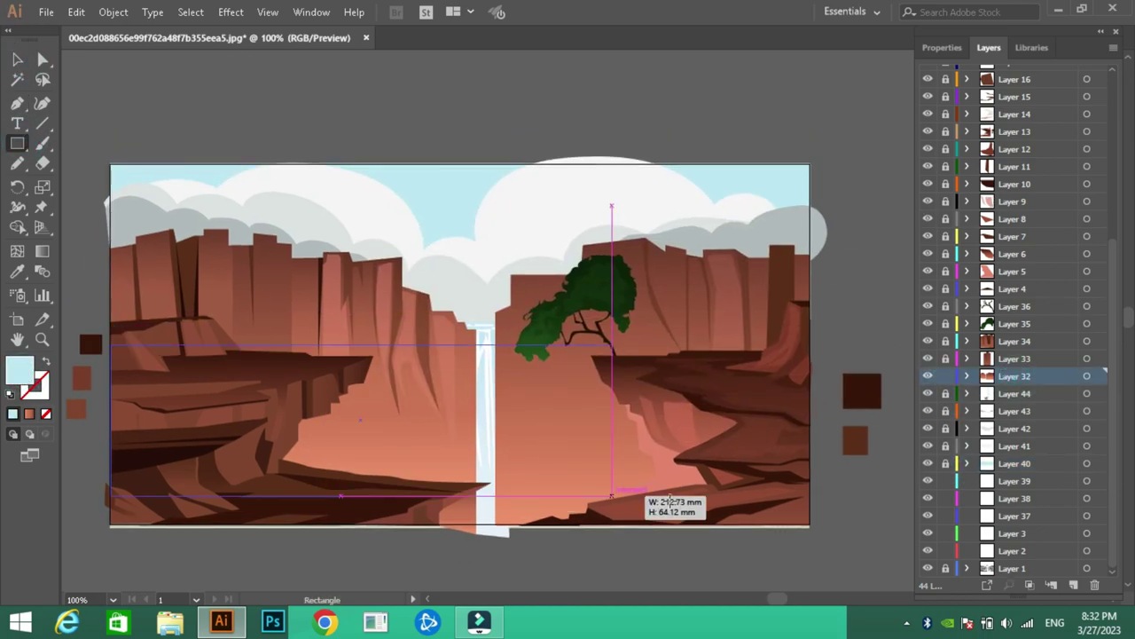
left_click_drag(110, 343, 810, 525)
left_click(29, 413)
Give the rectangle a -90° salmon-to-white gradient and send it behind the cliffs
double_click(961, 360)
left_click(755, 190)
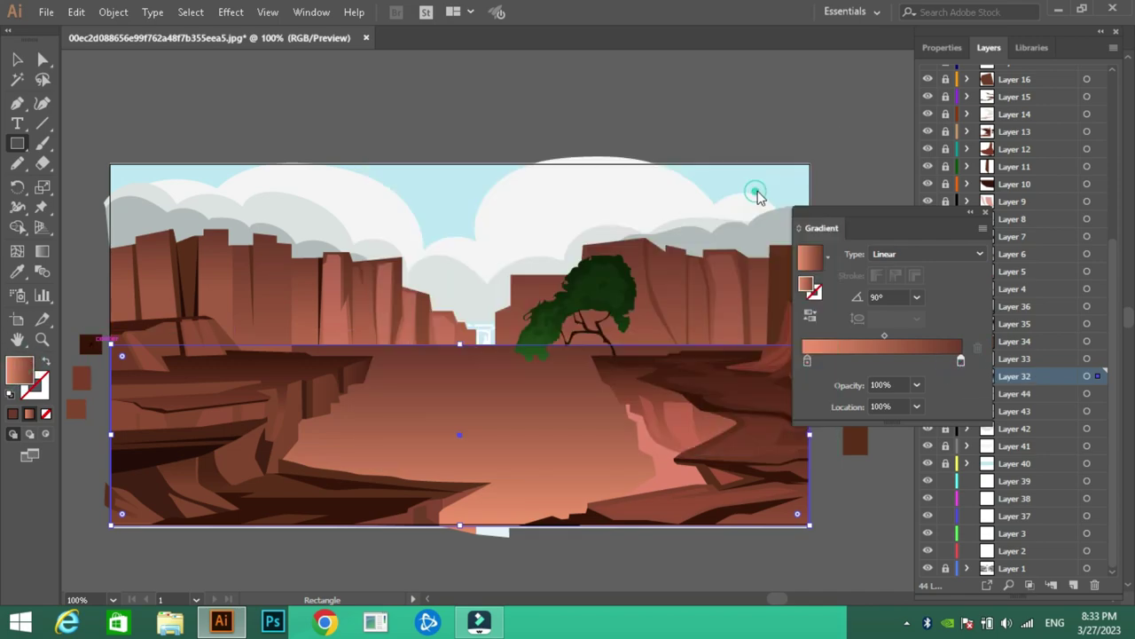
left_click(917, 297)
left_click(929, 480)
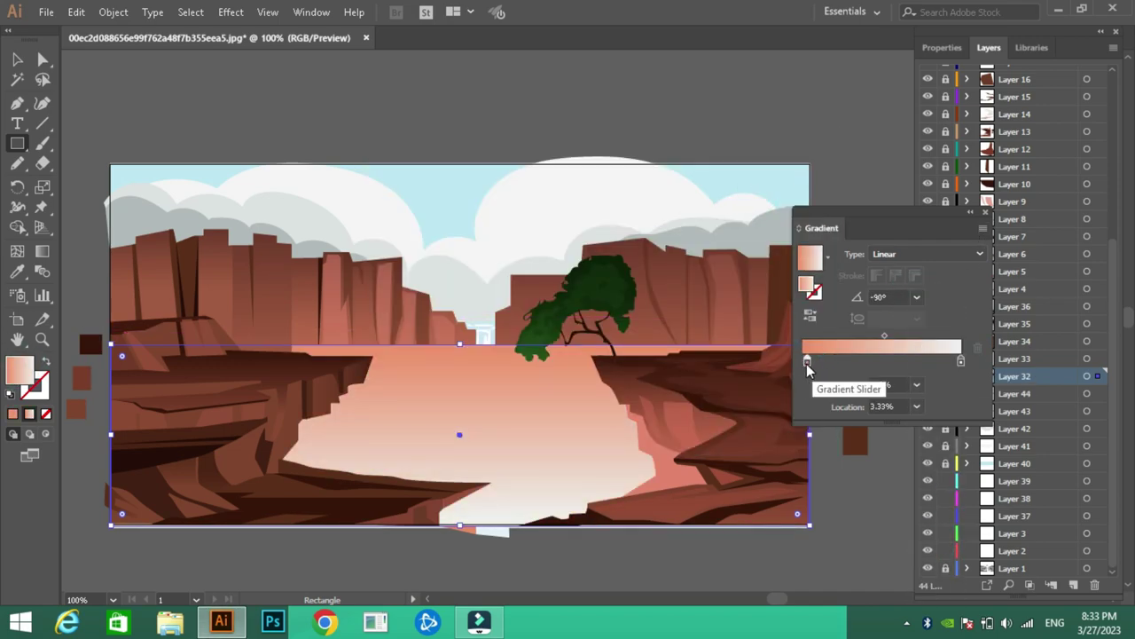
key("ctrl+shift+bracketleft")
key("ctrl+F9")
left_click(113, 97)
Sketch a mist cloud at the waterfall base and soften it with a Gaussian Blur
key("n")
mouse_move(335, 472)
left_mouse_down()
mouse_move(399, 479)
mouse_move(325, 466)
left_mouse_up()
key("v")
left_click(231, 11)
left_click(266, 46)
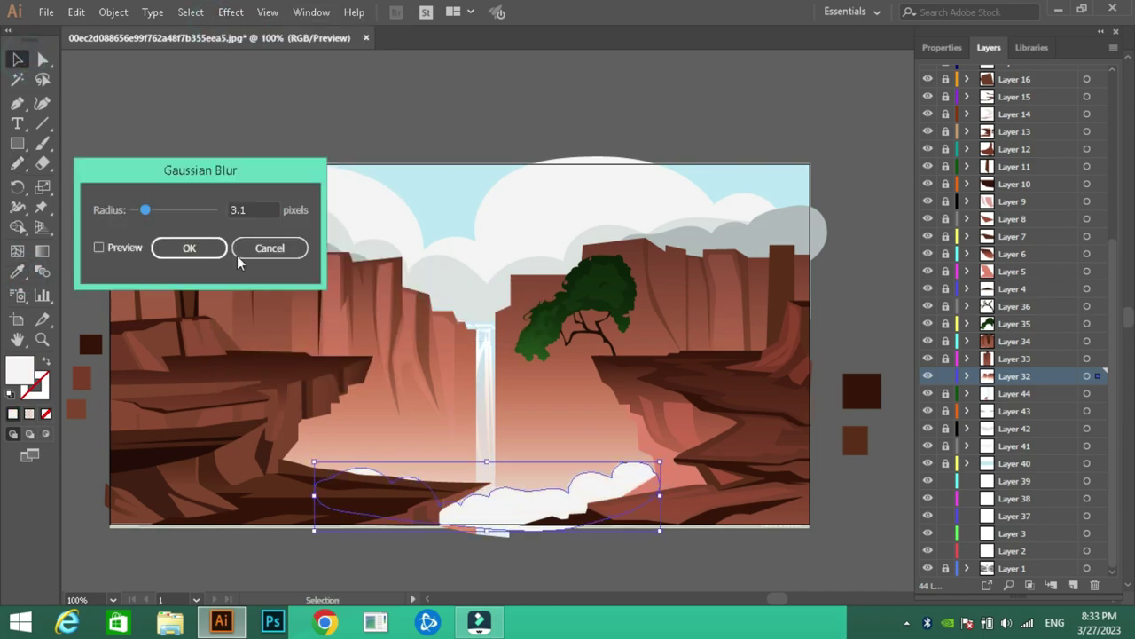
left_click_drag(145, 209, 176, 210)
left_click(189, 248)
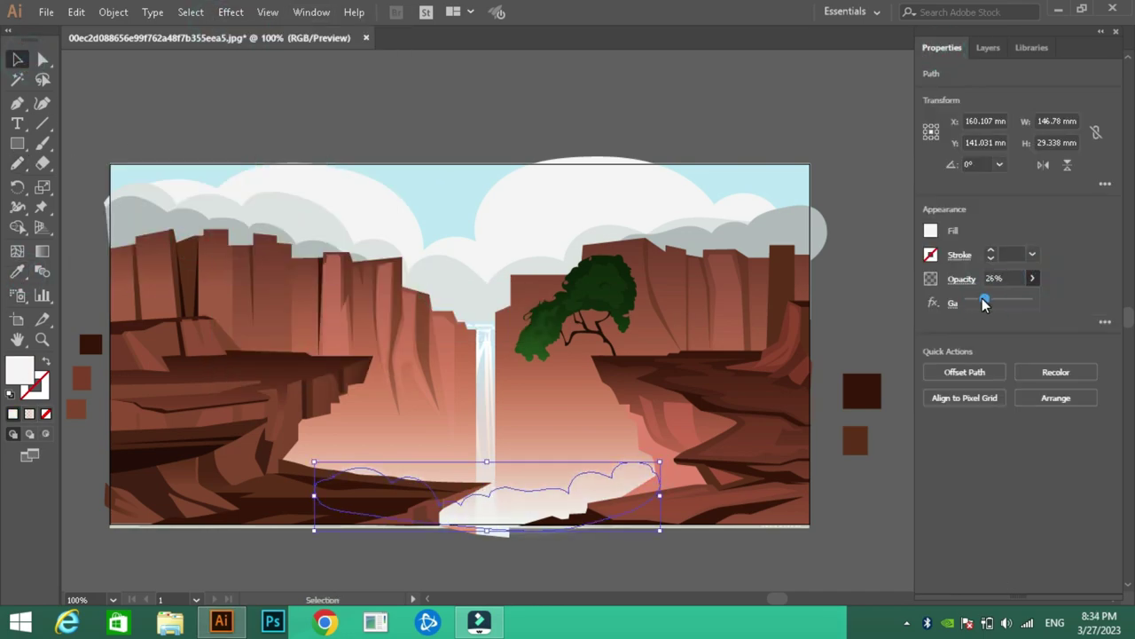
left_click(871, 203)
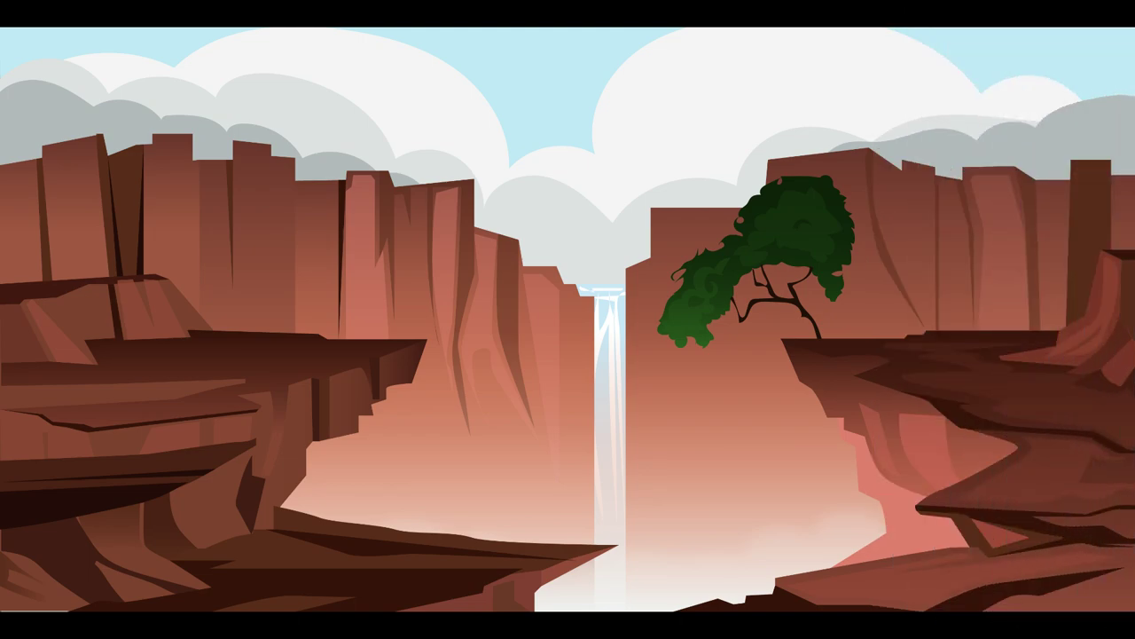